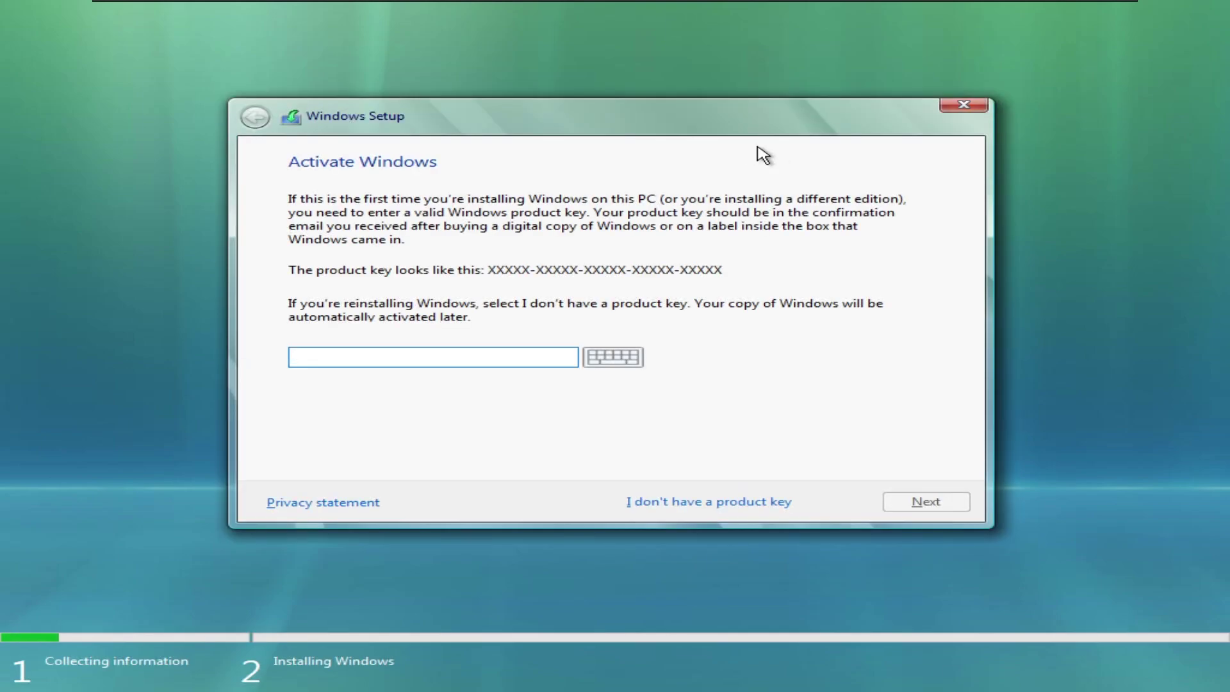
Step: Continue Windows Setup without a product key and accept the license terms
{"action": "left_click", "coordinate": [714, 501]}
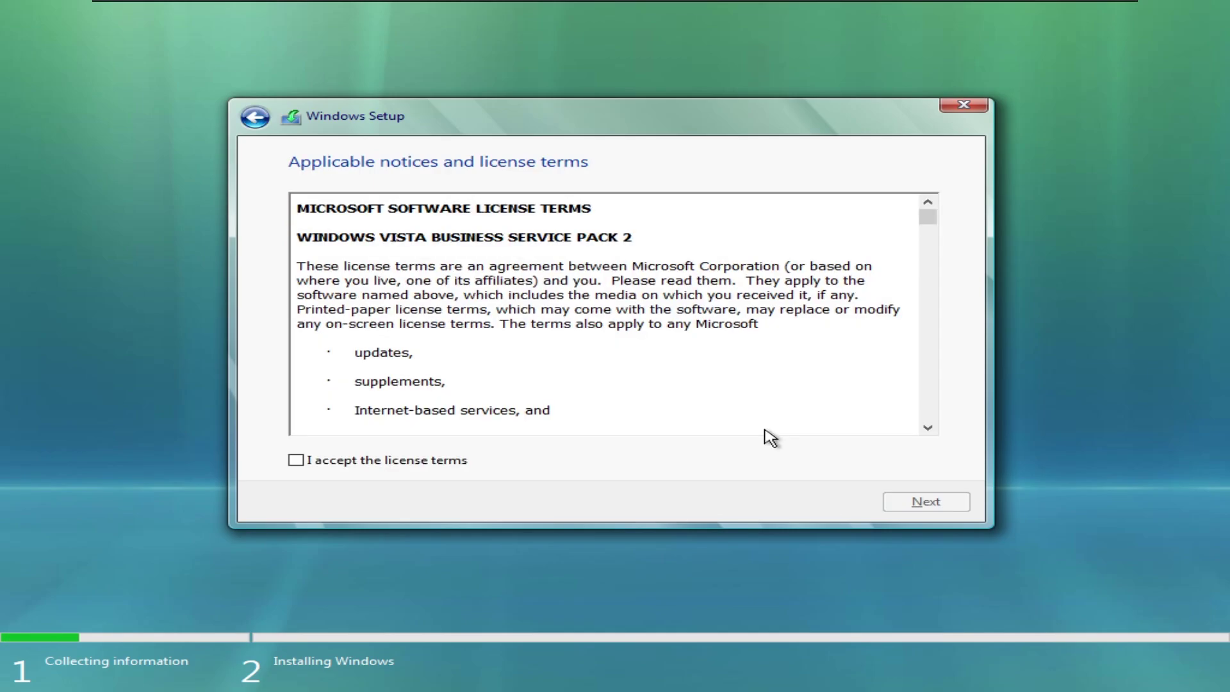
{"action": "left_click", "coordinate": [440, 460]}
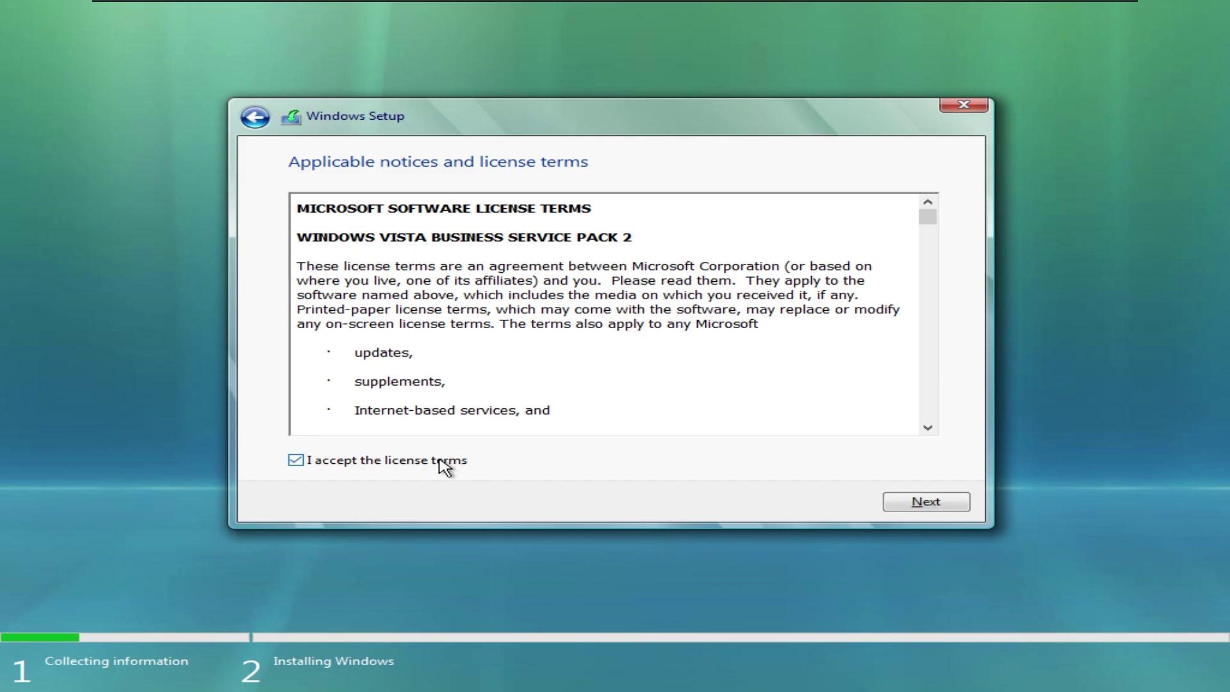
{"action": "key", "text": "Return"}
{"action": "key", "text": "Tab"}
{"action": "key", "text": "Return"}
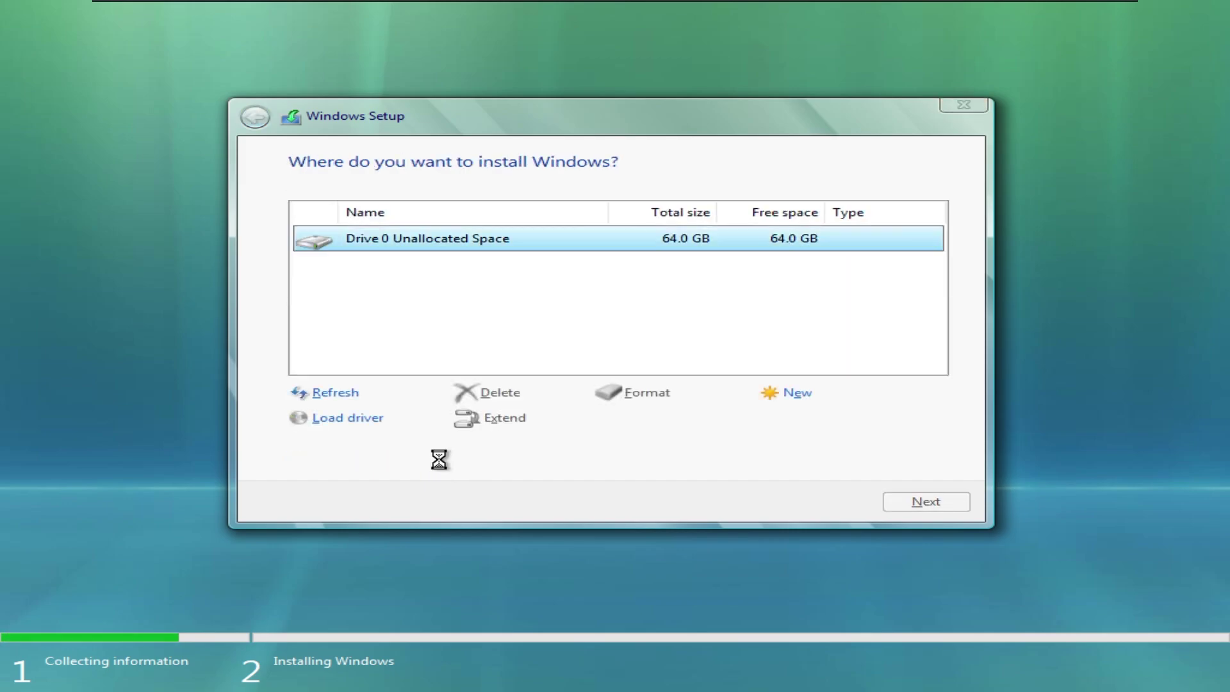
Step: Install Windows on the unallocated space of Drive 0
{"action": "key", "text": "Return"}
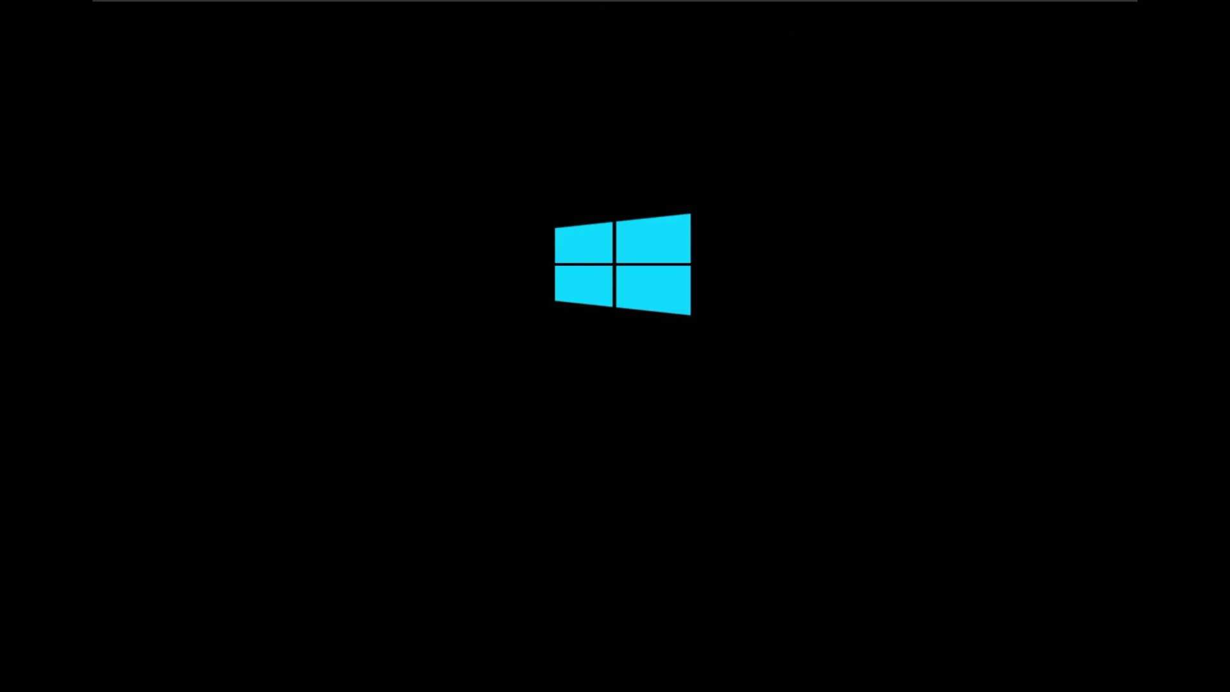
{"action": "left_click", "coordinate": [833, 501]}
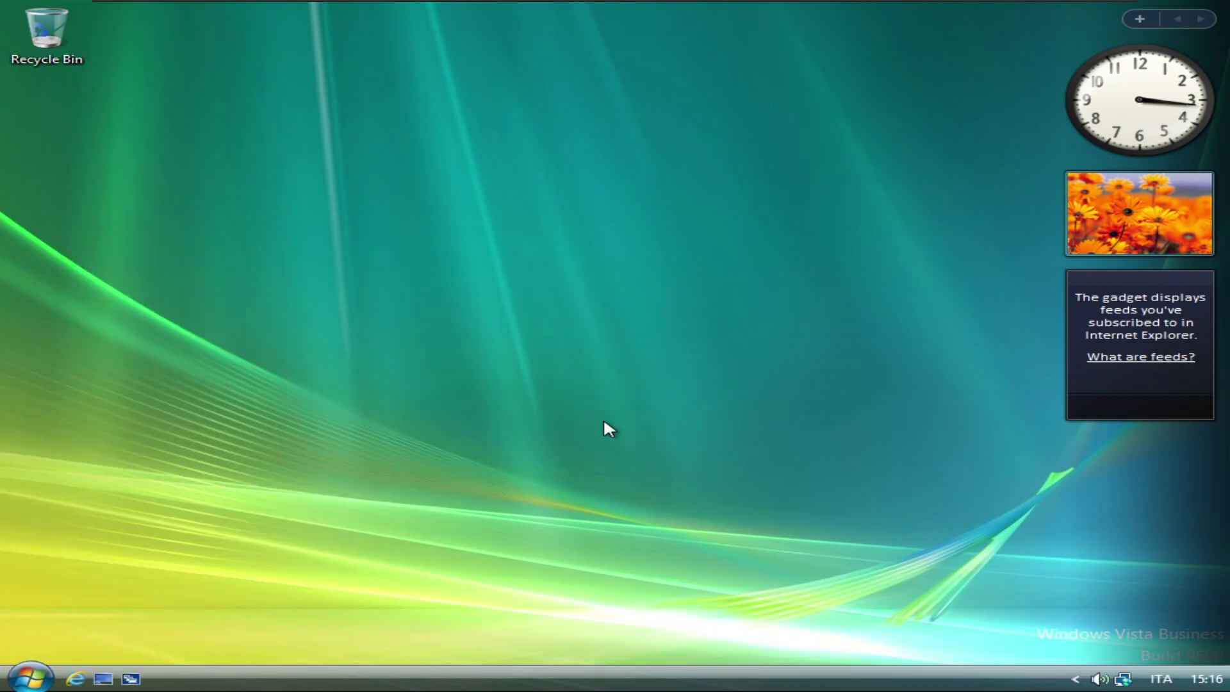
Step: Browse the Computer window and view the properties of Local Disk (C:), then return to the desktop
{"action": "key", "text": "super+e"}
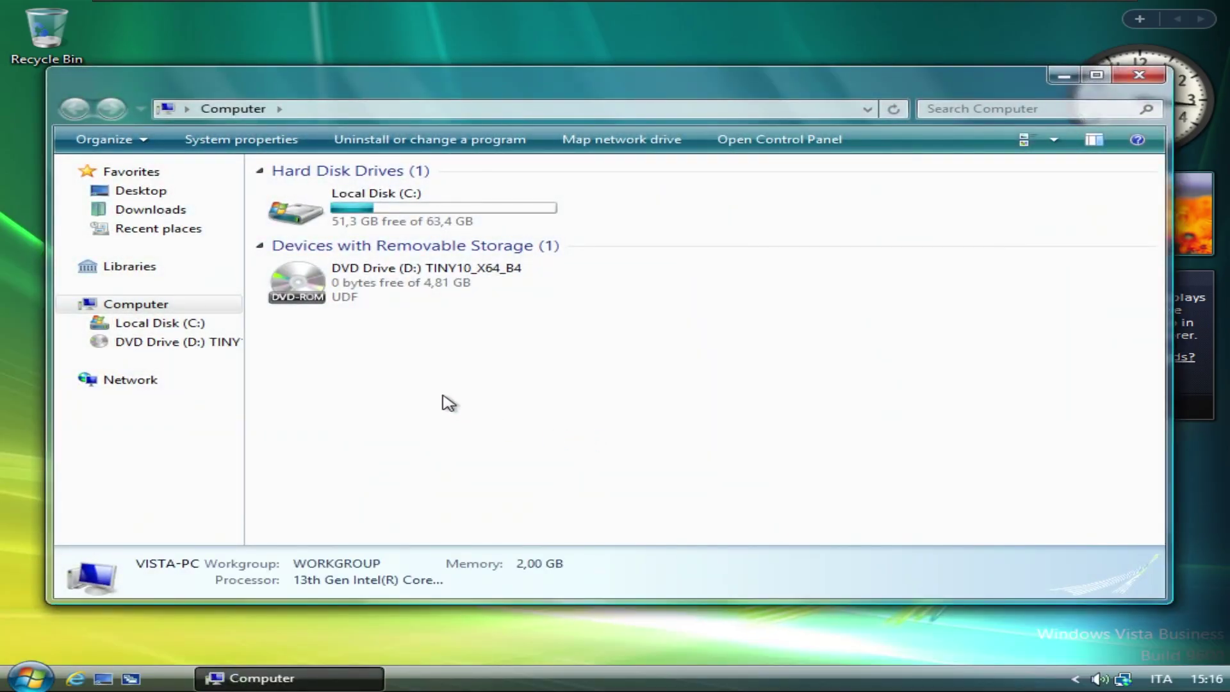
{"action": "left_click_drag", "start_coordinate": [489, 93], "coordinate": [376, 532]}
{"action": "key", "text": "Escape"}
{"action": "key", "text": "super+d"}
{"action": "left_click_drag", "start_coordinate": [481, 497], "coordinate": [541, 329]}
{"action": "key", "text": "super+d"}
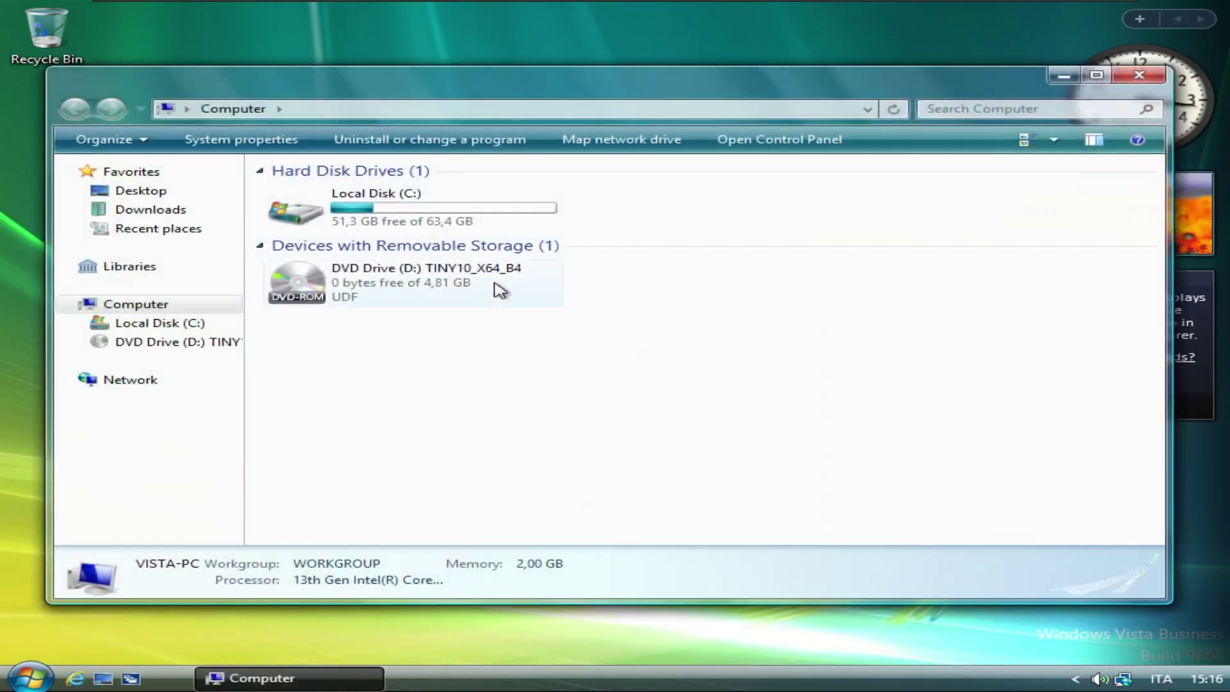
{"action": "left_click", "coordinate": [473, 225]}
{"action": "key", "text": "alt+Return"}
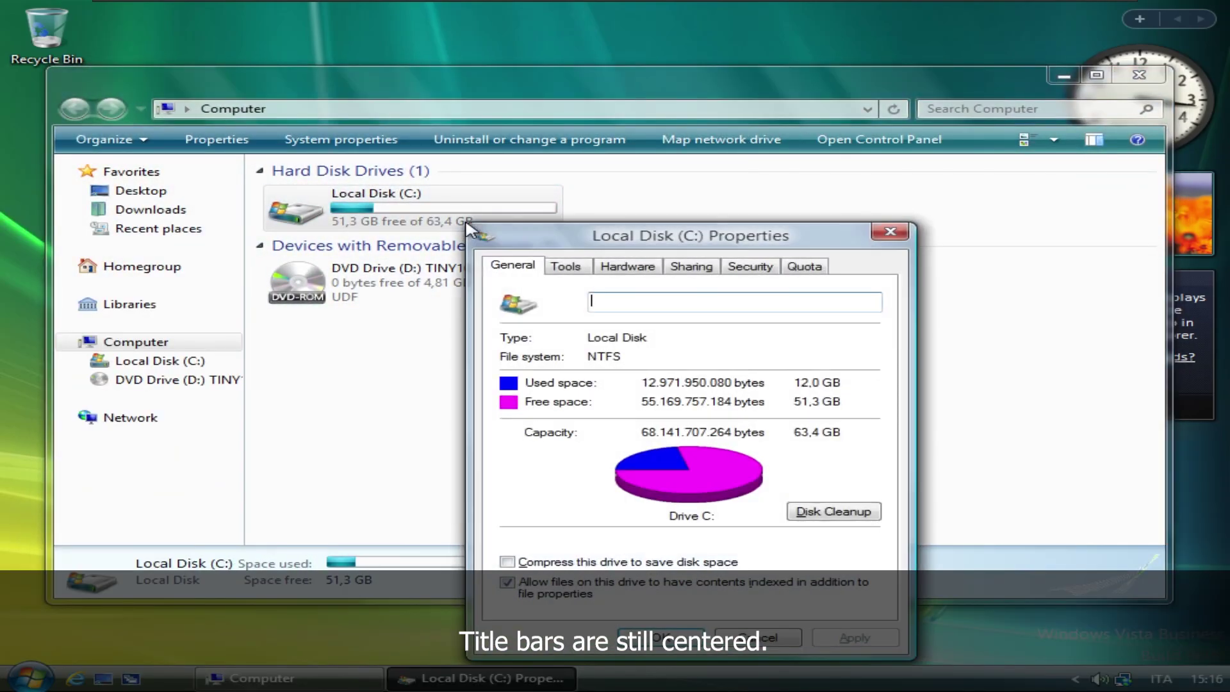
{"action": "key", "text": "super+d"}
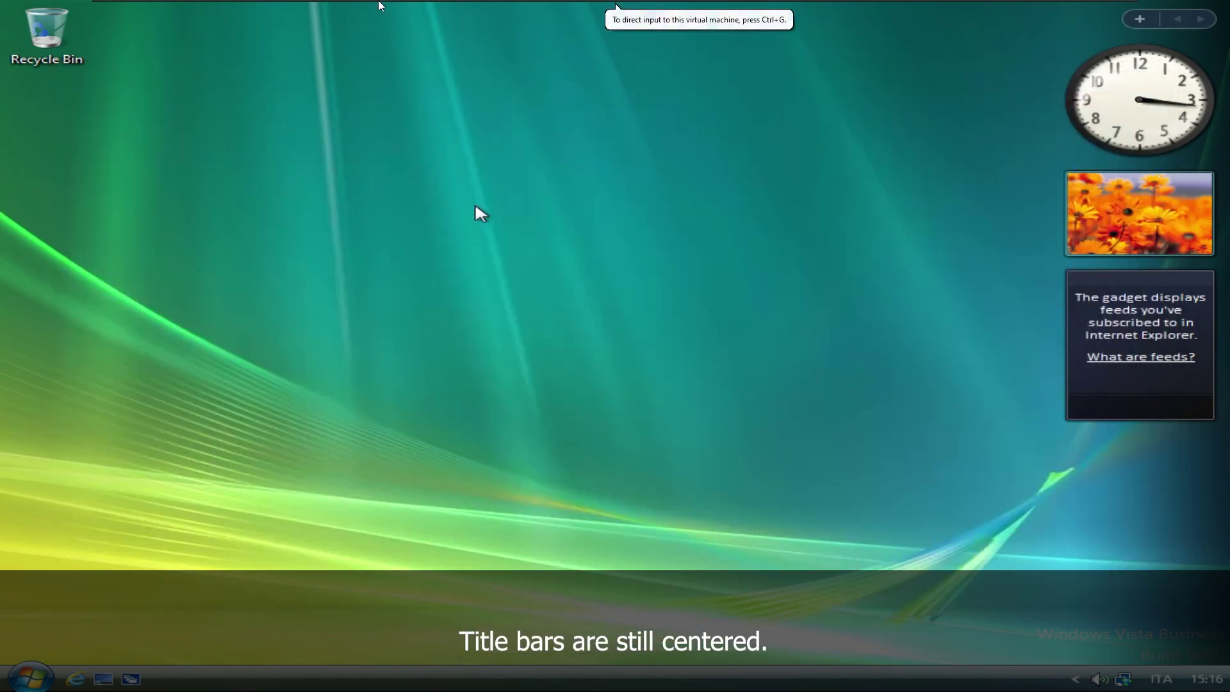
Step: Have VMware insert the VMware Tools installation disc into the virtual machine
{"action": "left_click", "coordinate": [209, 8]}
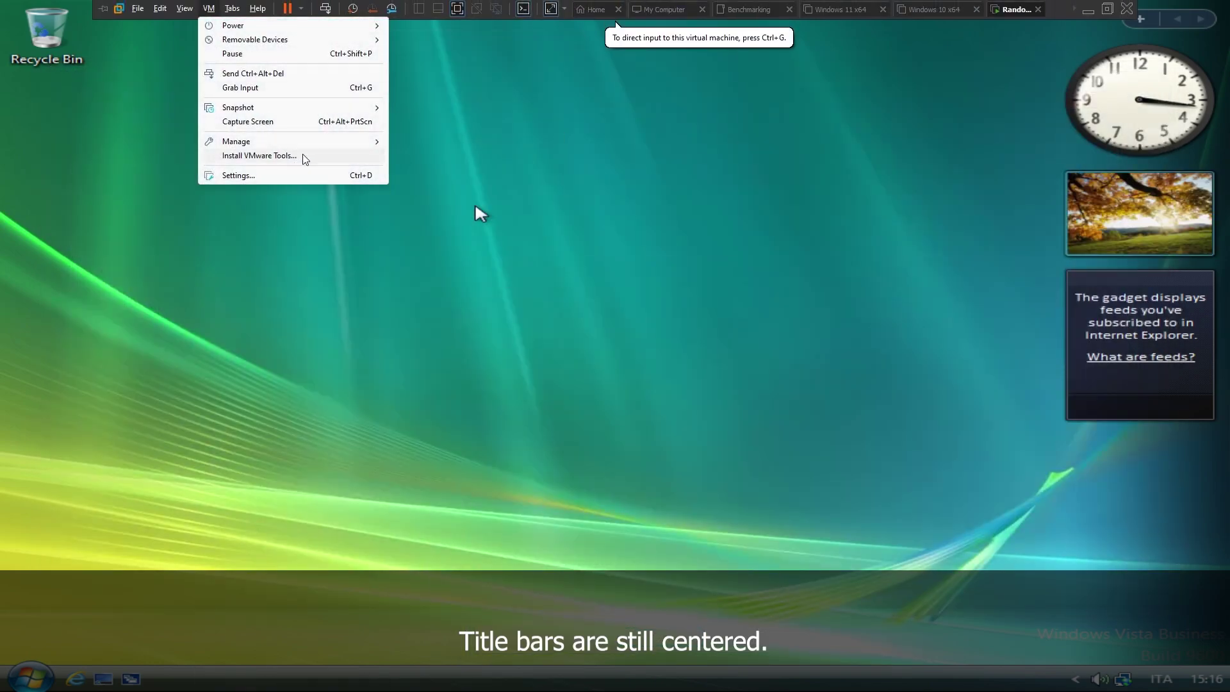
{"action": "left_click", "coordinate": [339, 162]}
{"action": "left_click", "coordinate": [354, 170]}
Step: Open the VMware Tools disc in DVD Drive (D:), launch setup64 and close the file window
{"action": "key", "text": "super+e"}
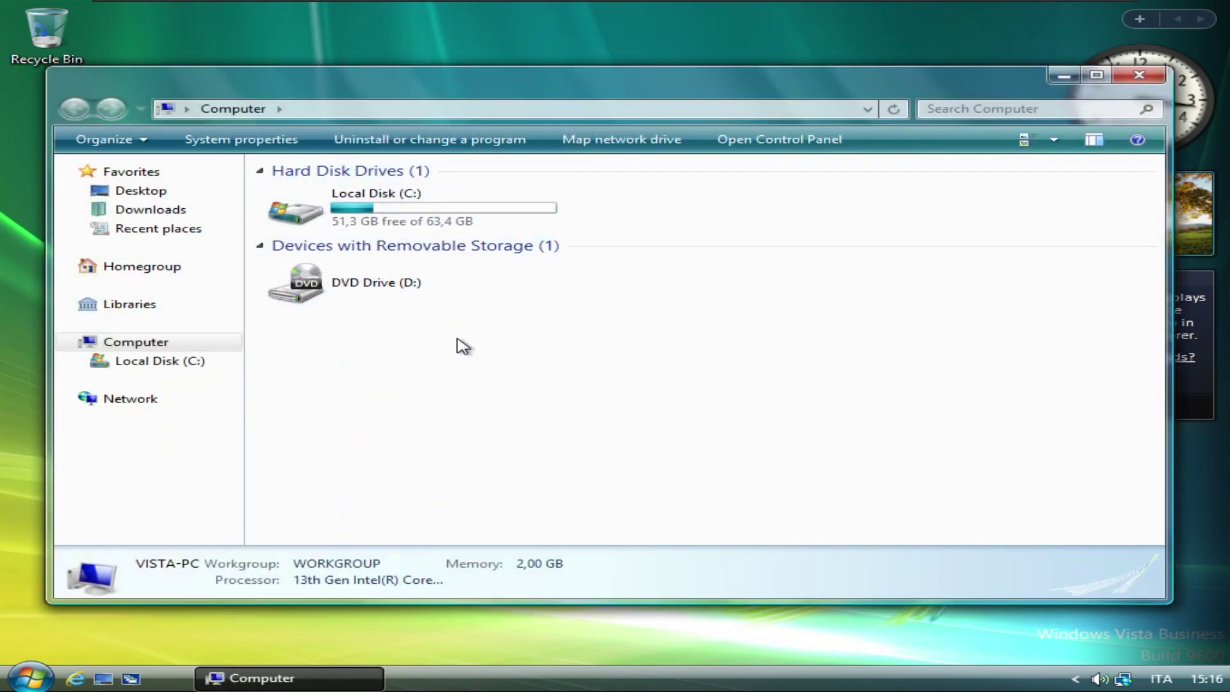
{"action": "left_click", "coordinate": [513, 287]}
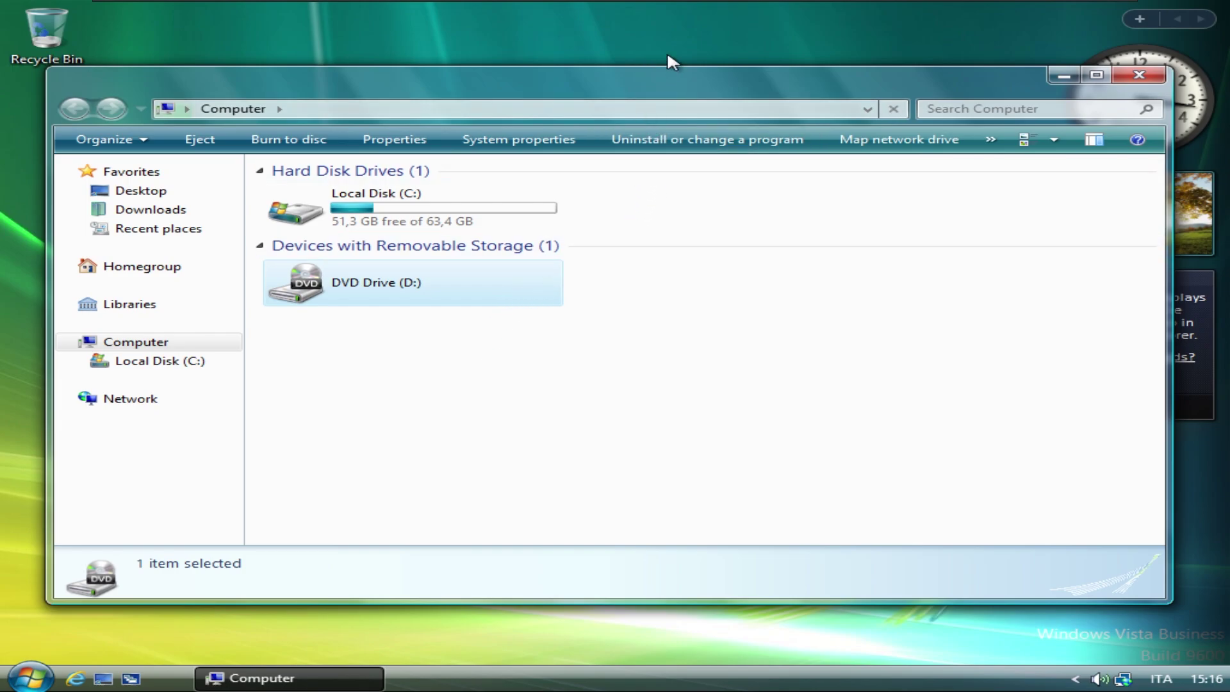
{"action": "mouse_move", "coordinate": [659, 78]}
{"action": "left_mouse_down"}
{"action": "mouse_move", "coordinate": [612, 87]}
{"action": "mouse_move", "coordinate": [681, 85]}
{"action": "mouse_move", "coordinate": [692, 199]}
{"action": "mouse_move", "coordinate": [659, 86]}
{"action": "left_mouse_up"}
{"action": "left_click_drag", "start_coordinate": [494, 448], "coordinate": [577, 348]}
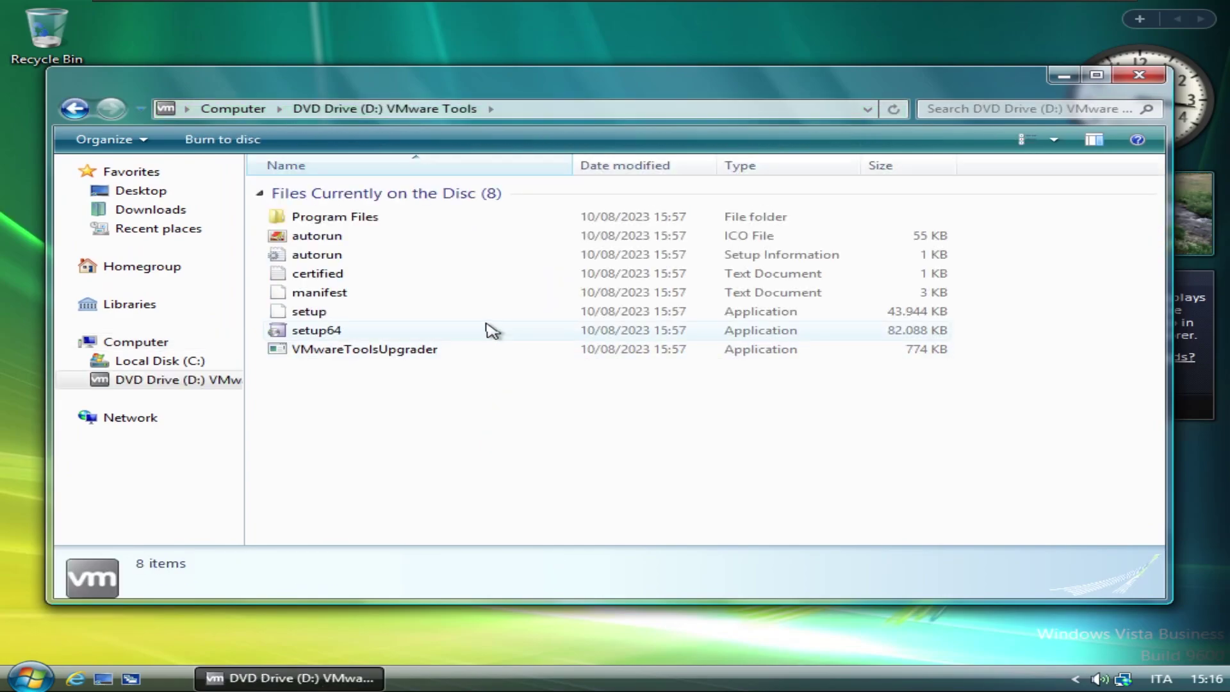
{"action": "double_click", "coordinate": [468, 330]}
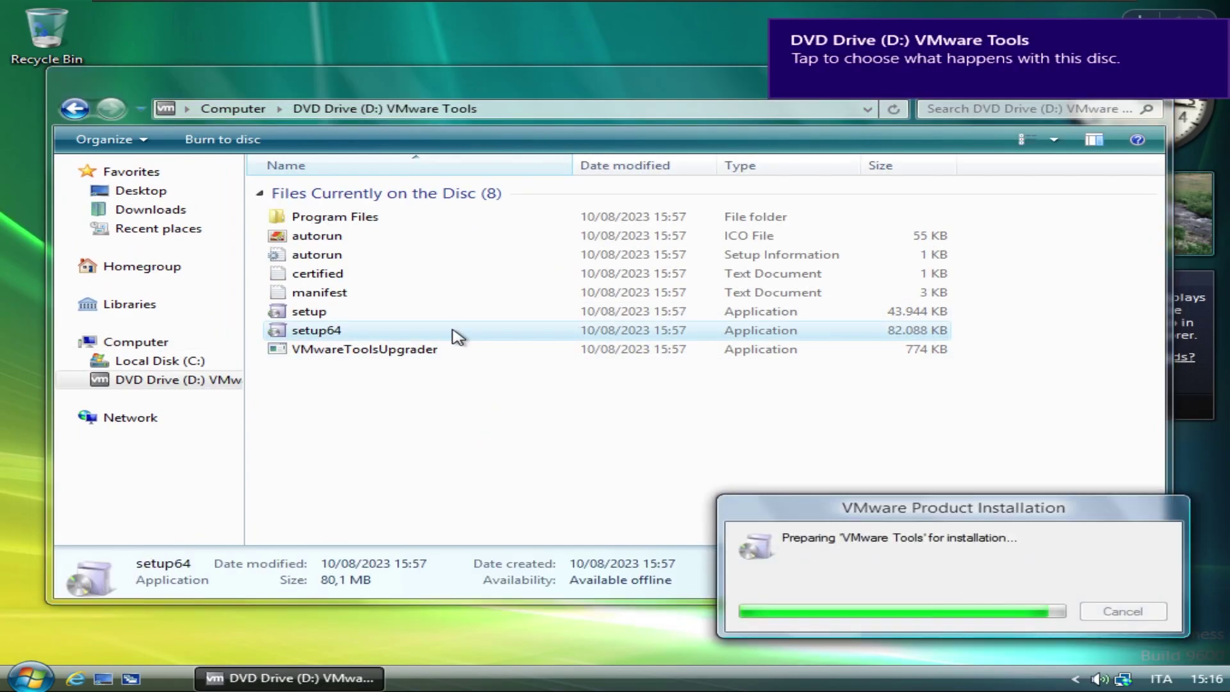
{"action": "key", "text": "alt+F4"}
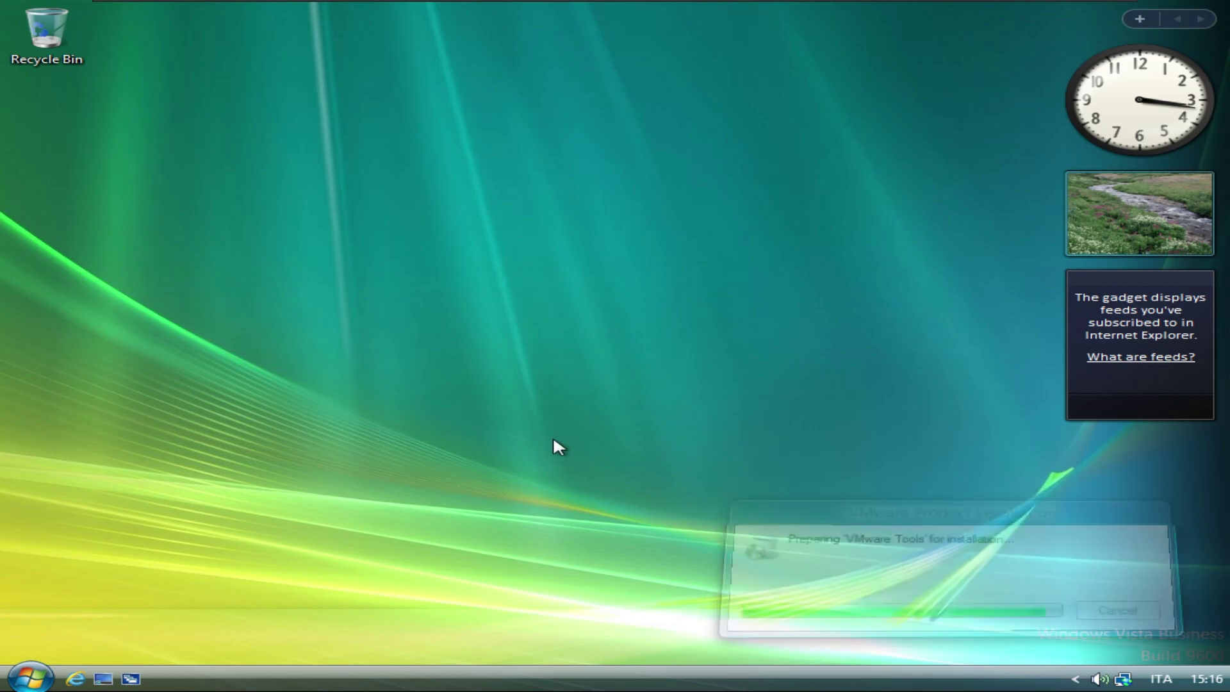
Step: Look over the Start menu and the taskbar properties, then close the properties without changes
{"action": "key", "text": "super"}
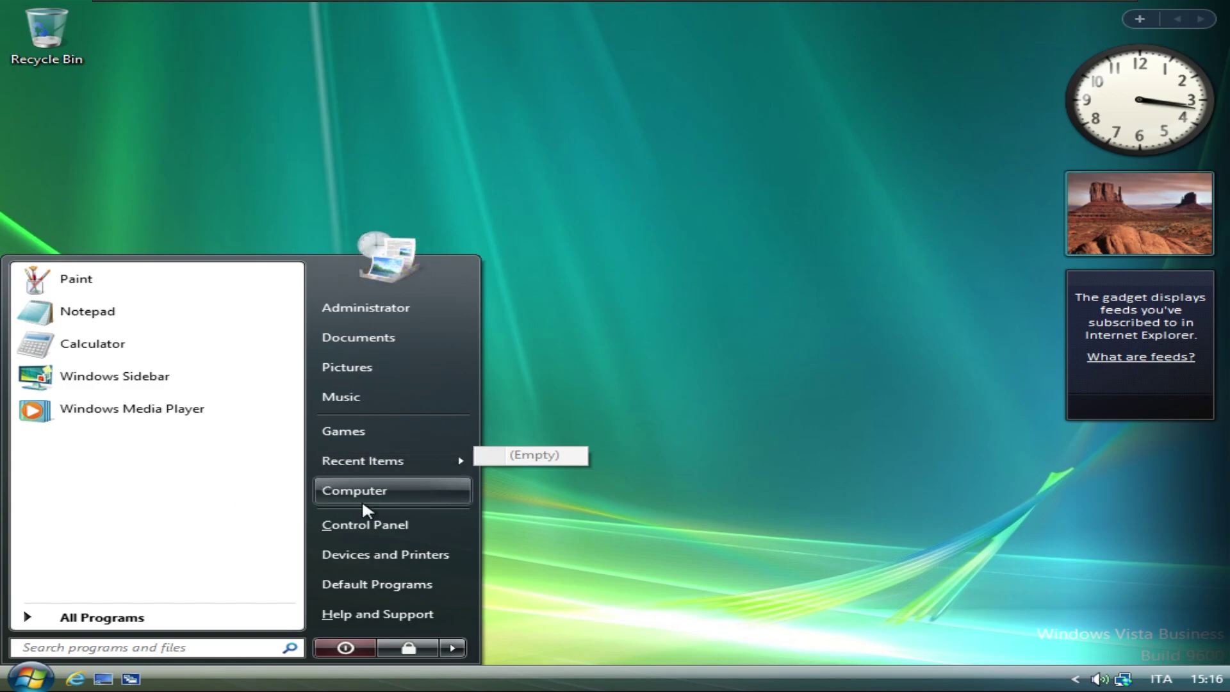
{"action": "left_click", "coordinate": [364, 502]}
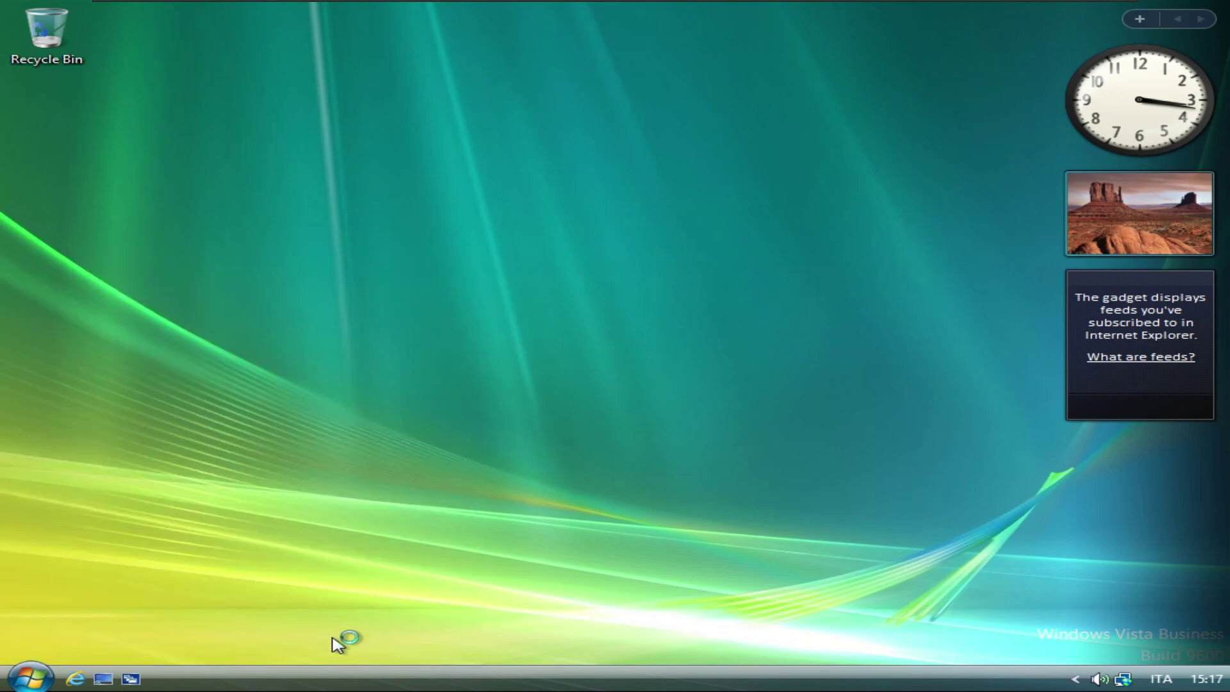
{"action": "right_click", "coordinate": [321, 672]}
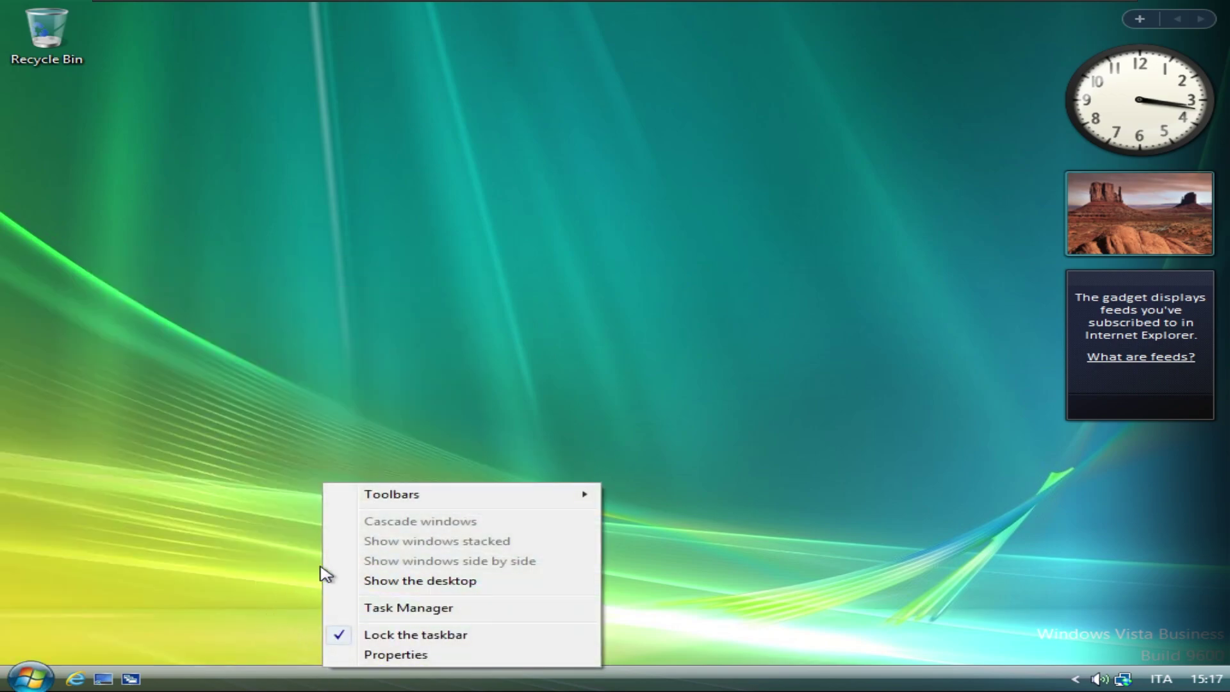
{"action": "left_click", "coordinate": [459, 655]}
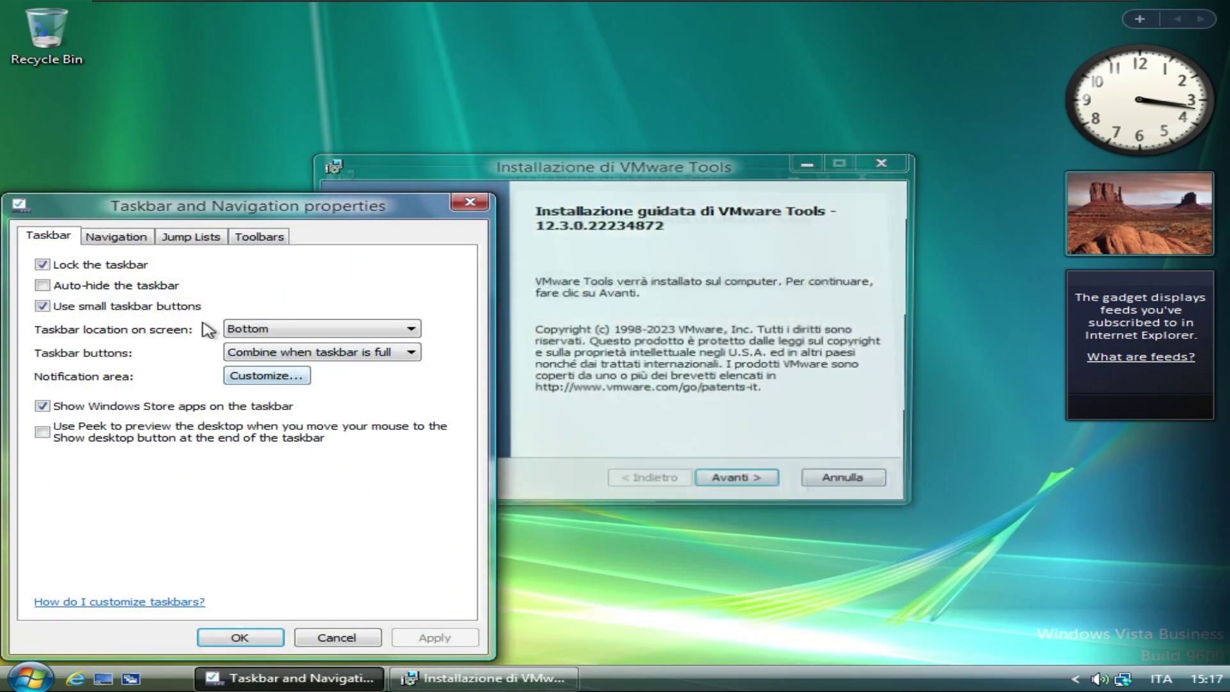
{"action": "left_click", "coordinate": [470, 201]}
Step: Proceed through the VMware Tools setup wizard and start the installation
{"action": "left_click", "coordinate": [747, 481]}
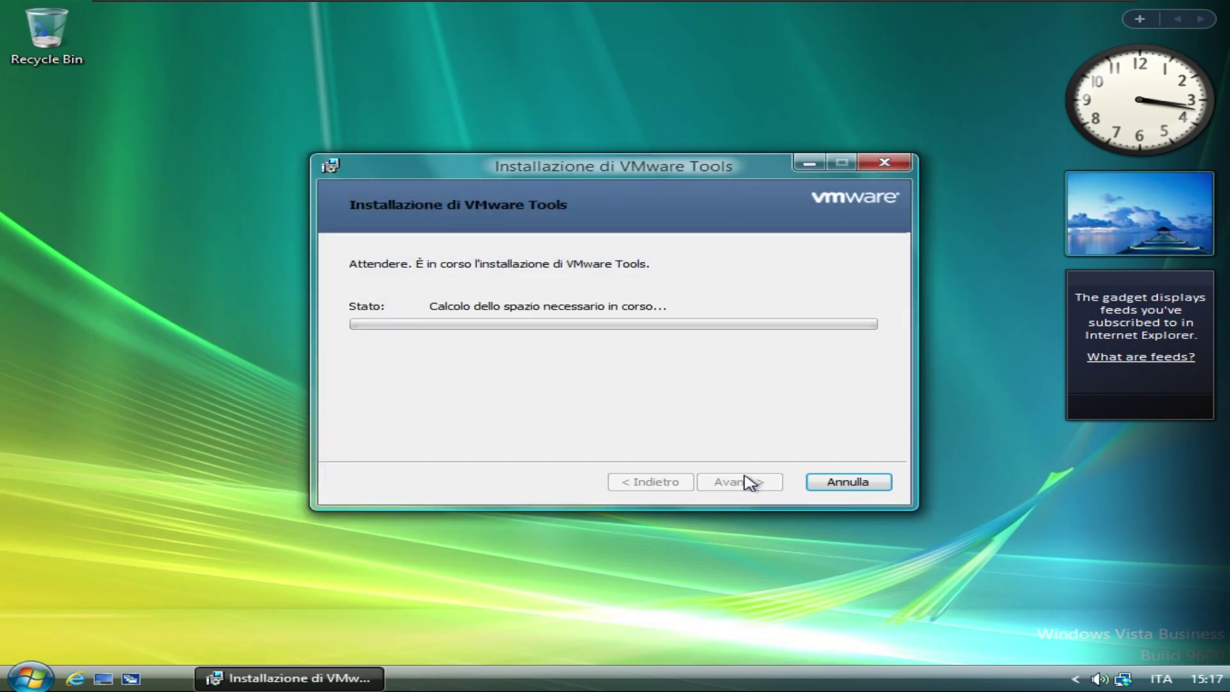
{"action": "left_click", "coordinate": [585, 407]}
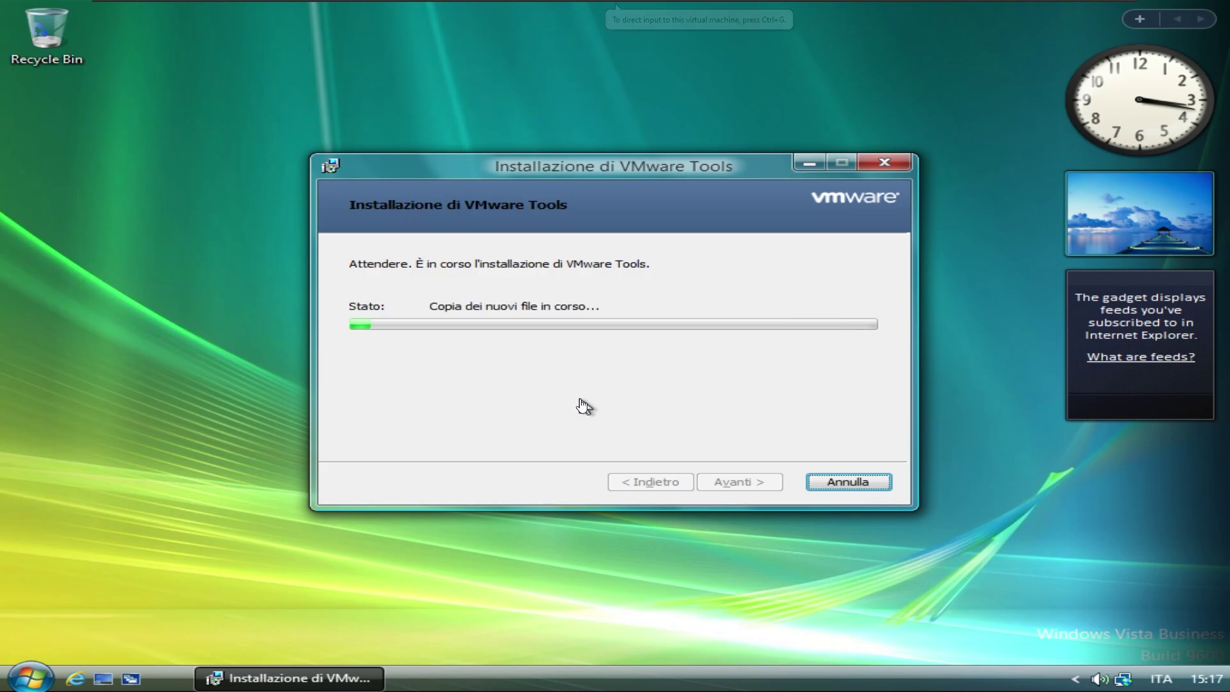
Step: Run winver to view the Windows version information, then close the About Windows dialog
{"action": "key", "text": "super"}
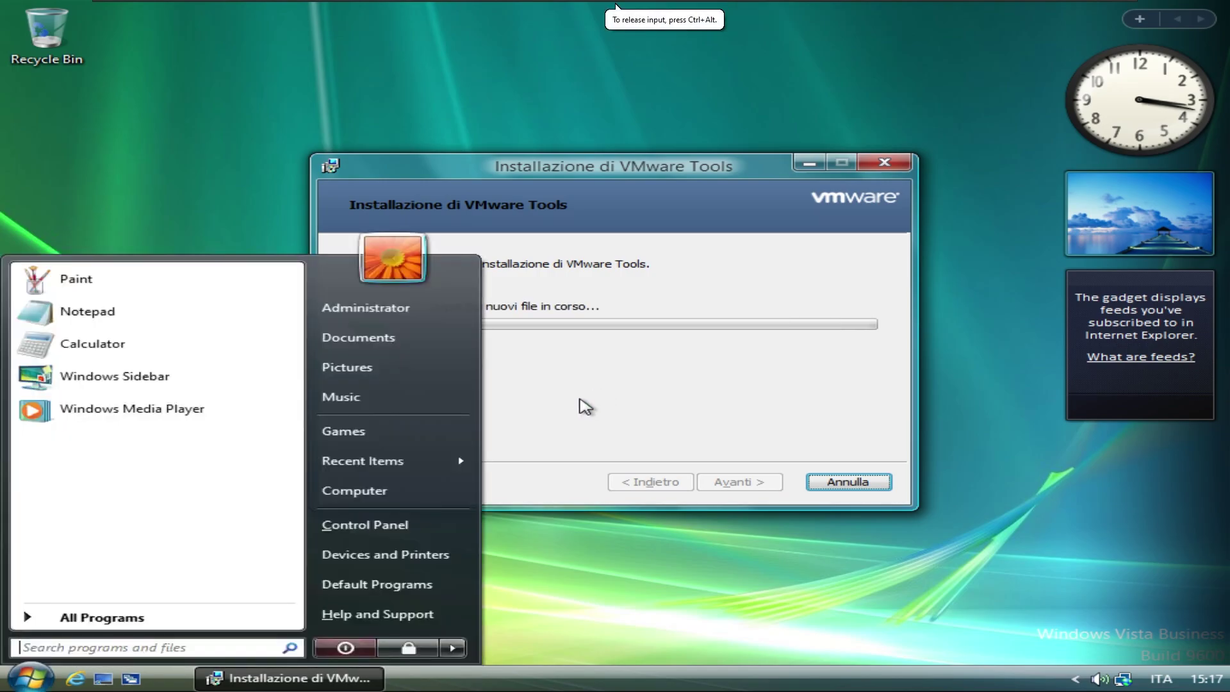
{"action": "key", "text": "super+r"}
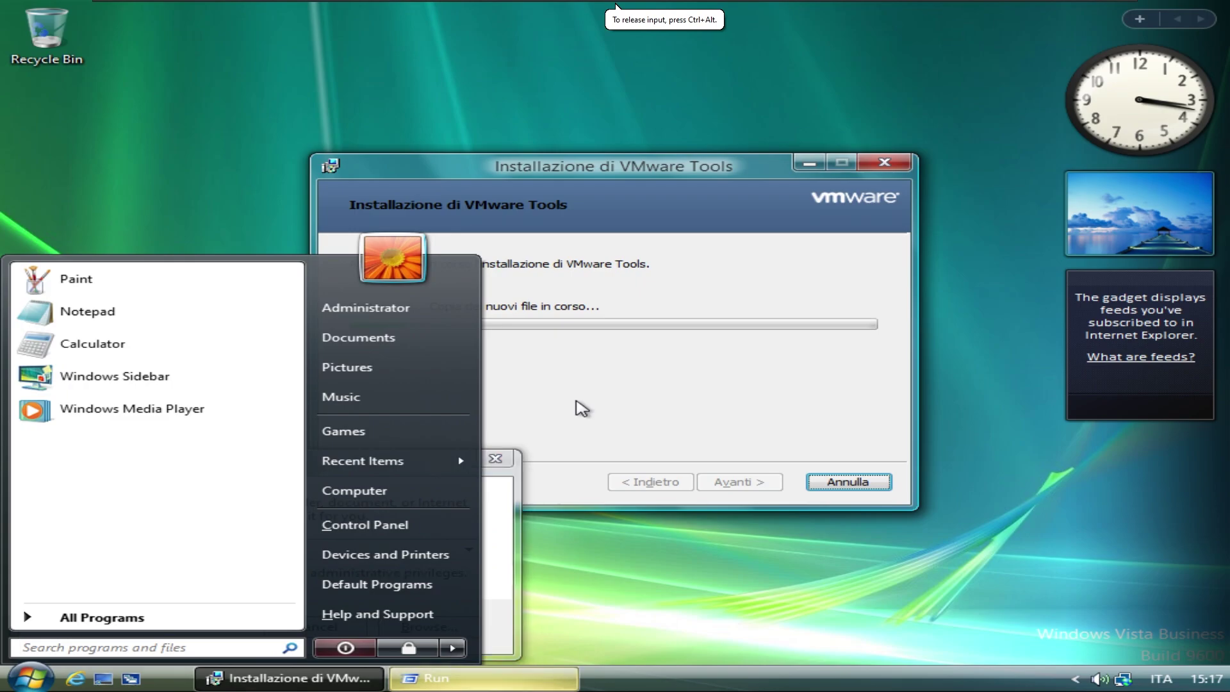
{"action": "key", "text": "Escape"}
{"action": "key", "text": "Escape"}
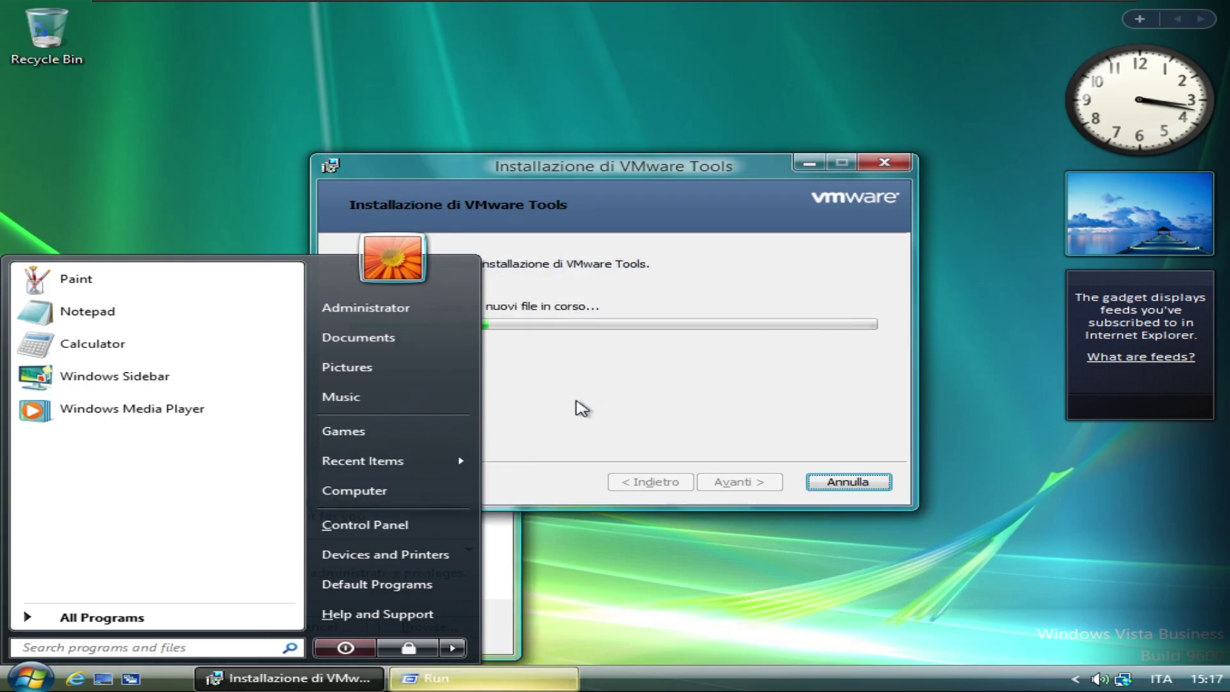
{"action": "key", "text": "Escape"}
{"action": "key", "text": "Escape"}
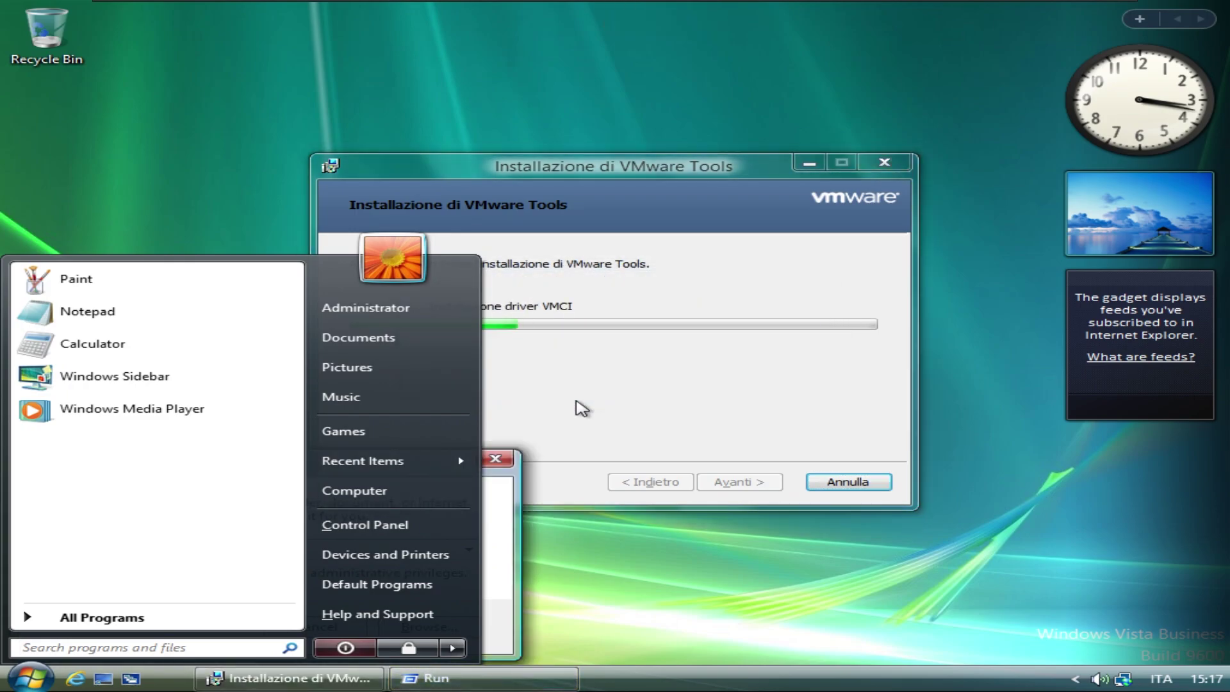
{"action": "key", "text": "Escape"}
{"action": "key", "text": "alt+Tab"}
{"action": "type", "text": "winver"}
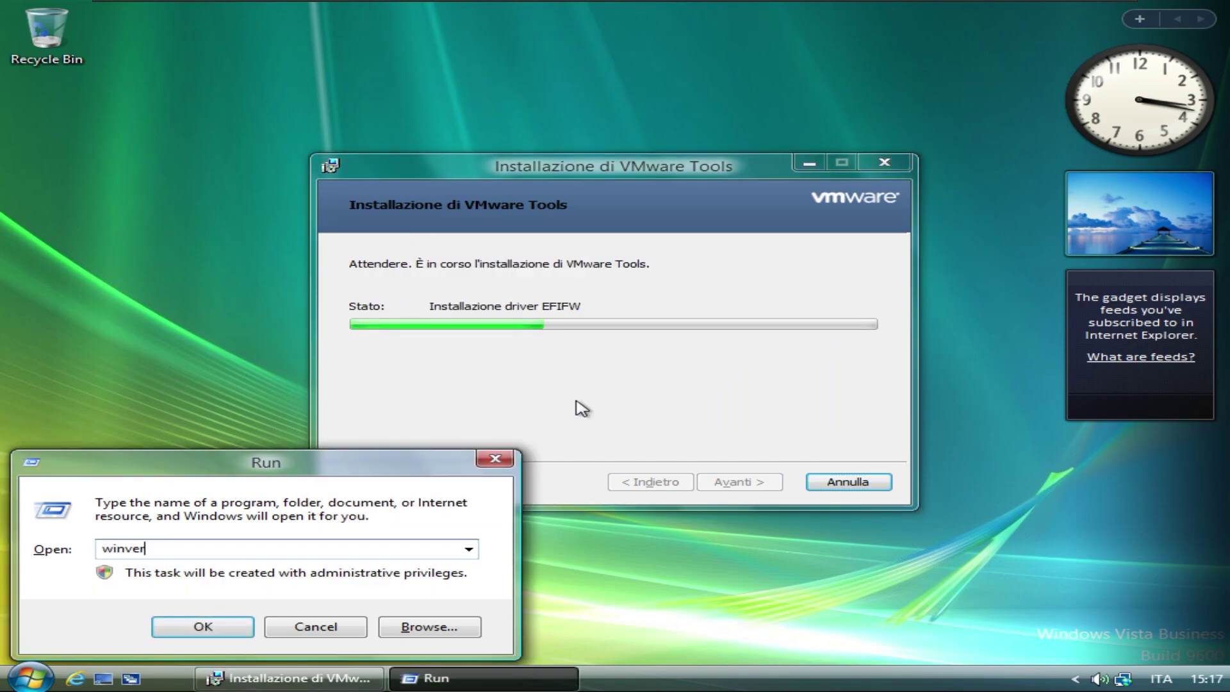
{"action": "key", "text": "Return"}
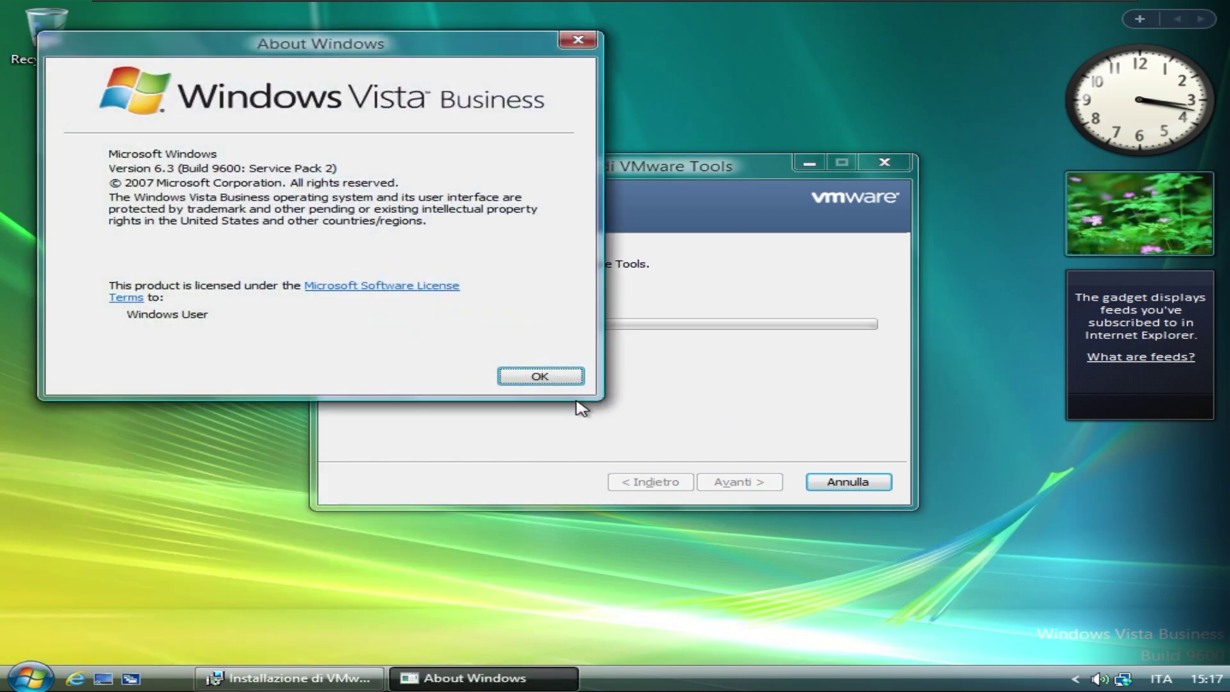
{"action": "left_click_drag", "start_coordinate": [377, 44], "coordinate": [661, 170]}
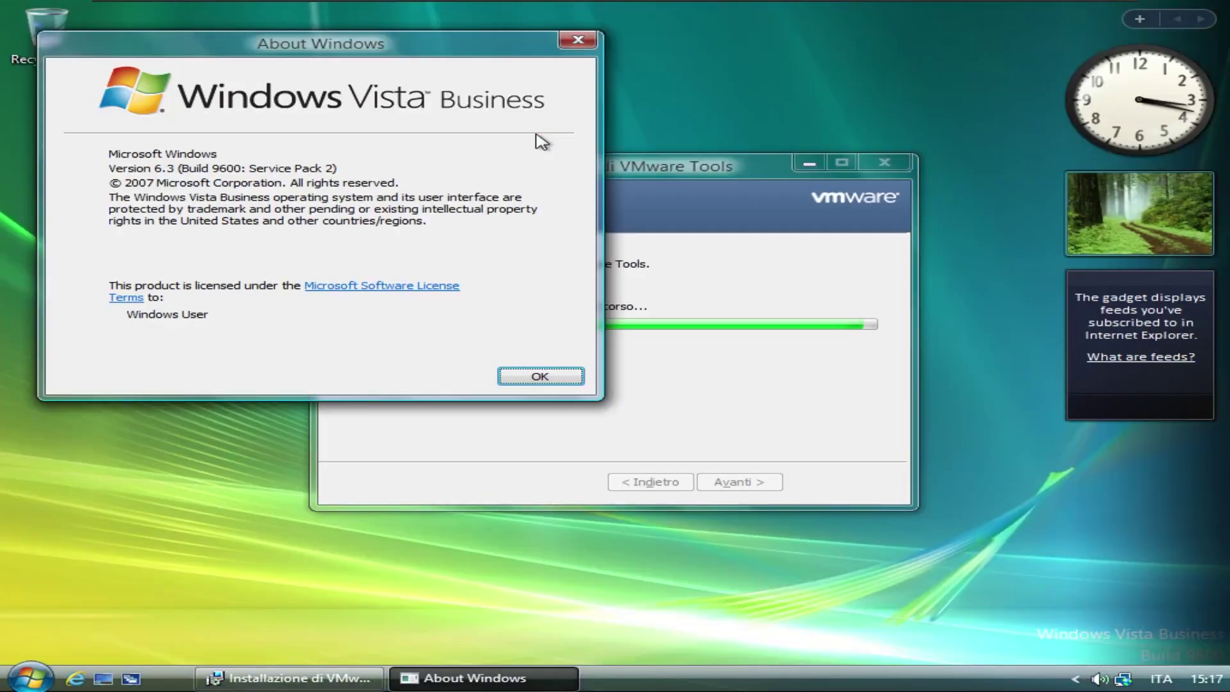
{"action": "key", "text": "Return"}
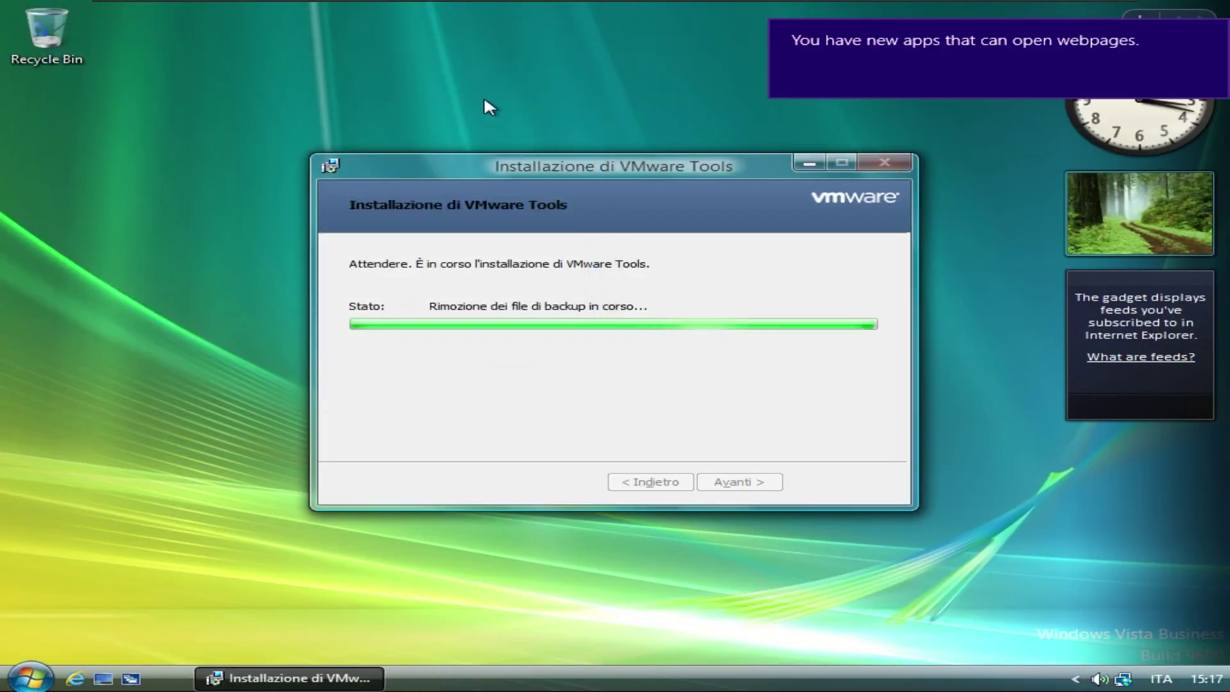
Step: Set the screen resolution to 1920 × 1080 and keep the new display settings
{"action": "right_click", "coordinate": [467, 93]}
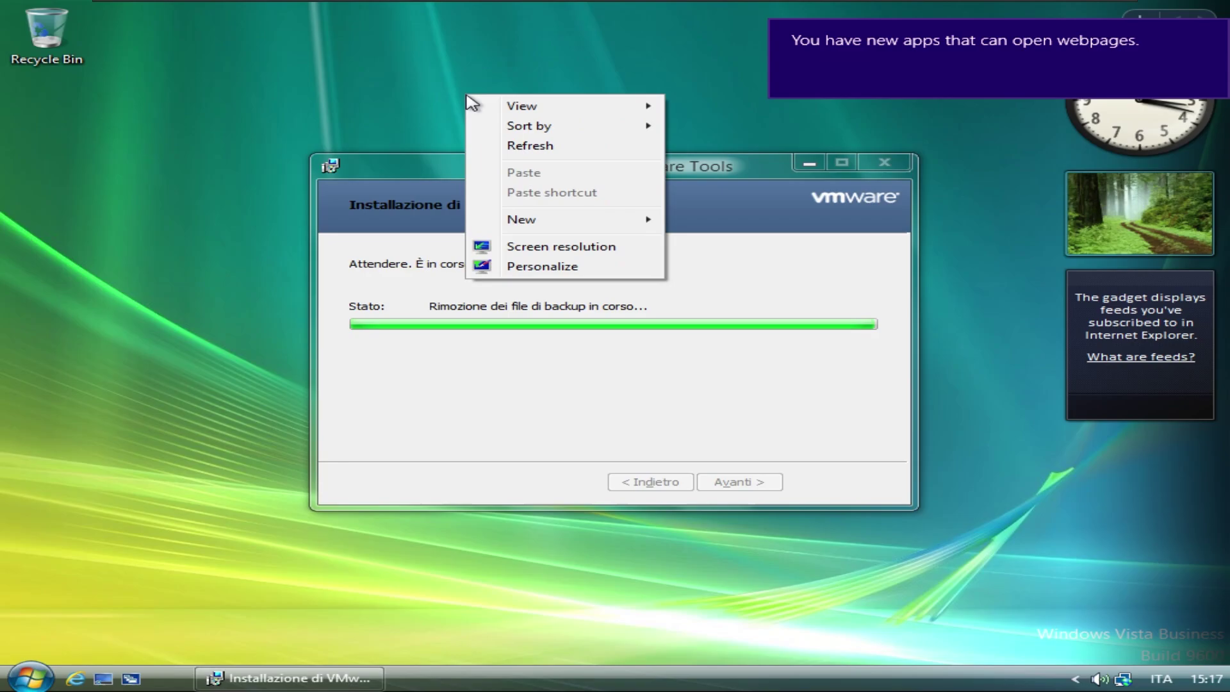
{"action": "left_click", "coordinate": [567, 247]}
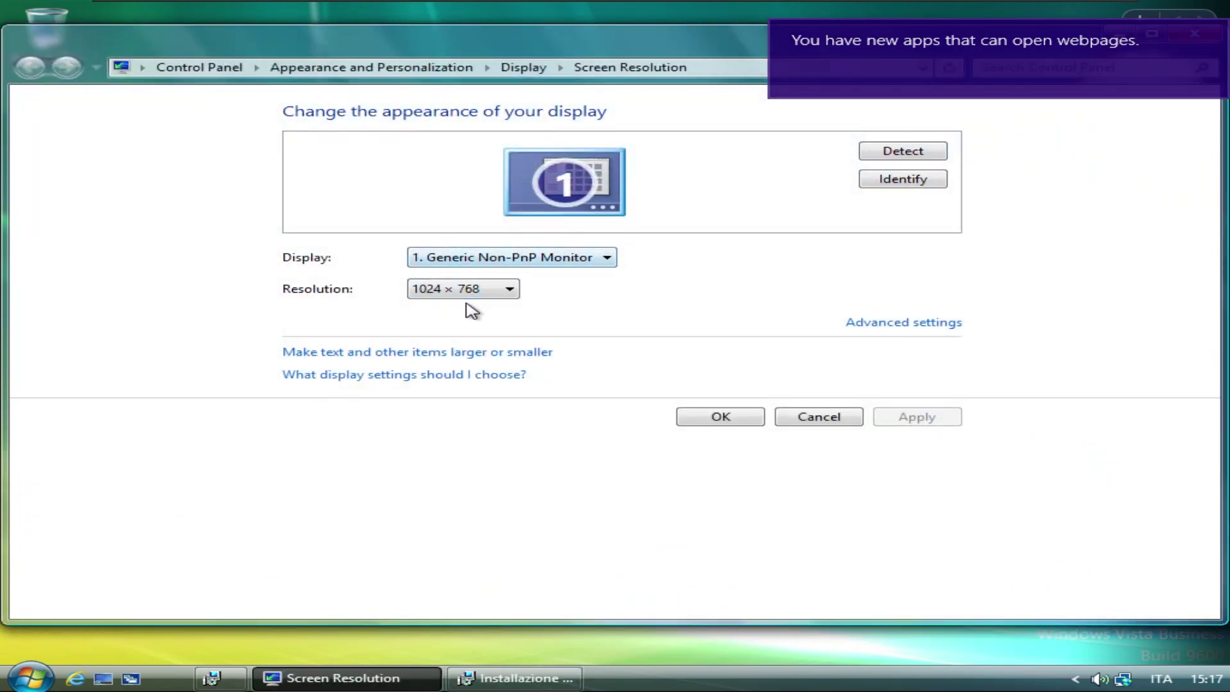
{"action": "left_click", "coordinate": [482, 292]}
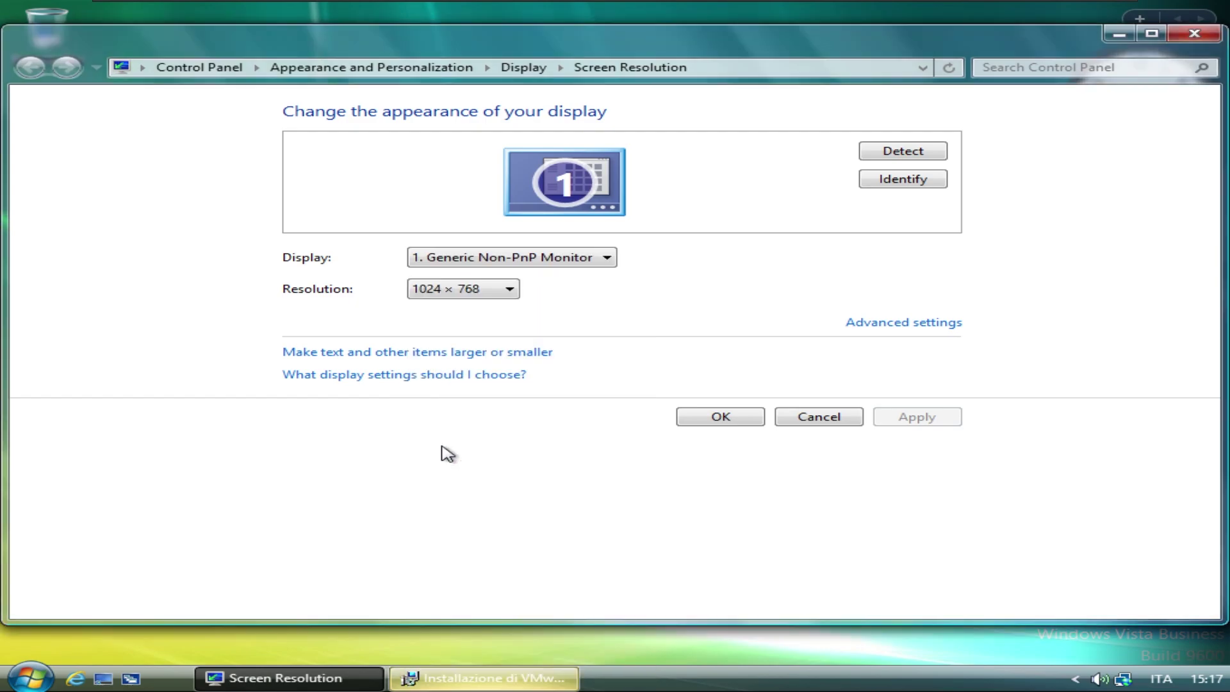
{"action": "left_click", "coordinate": [505, 294]}
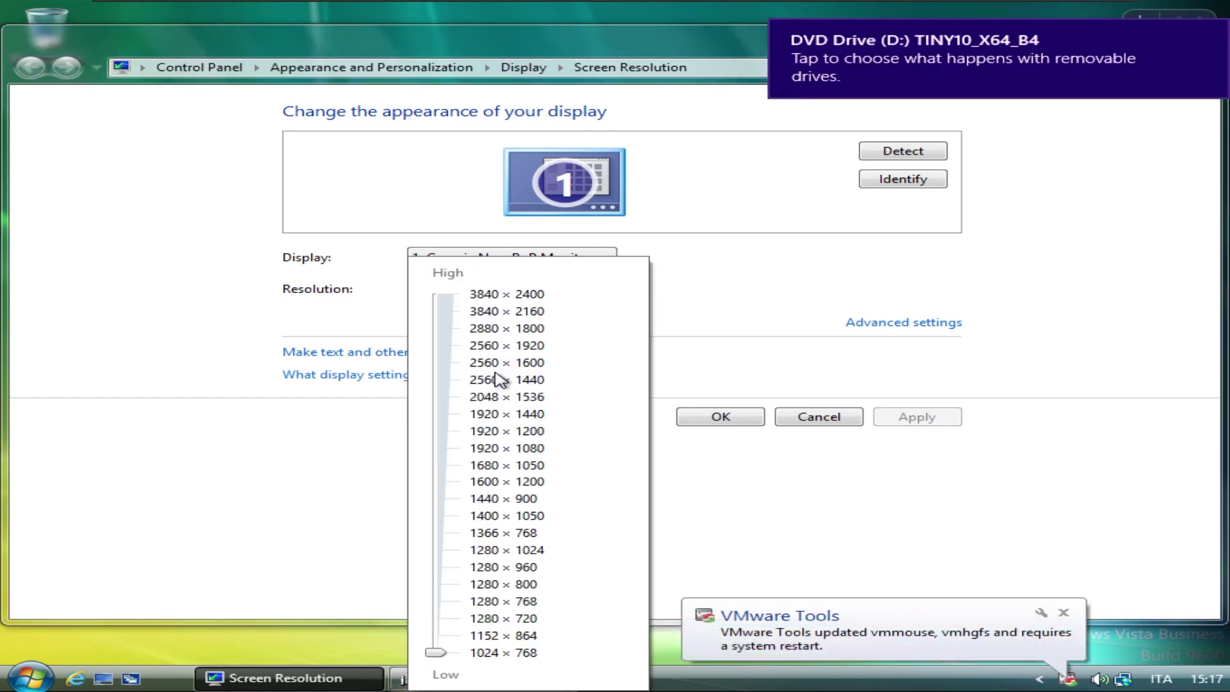
{"action": "left_click", "coordinate": [446, 453]}
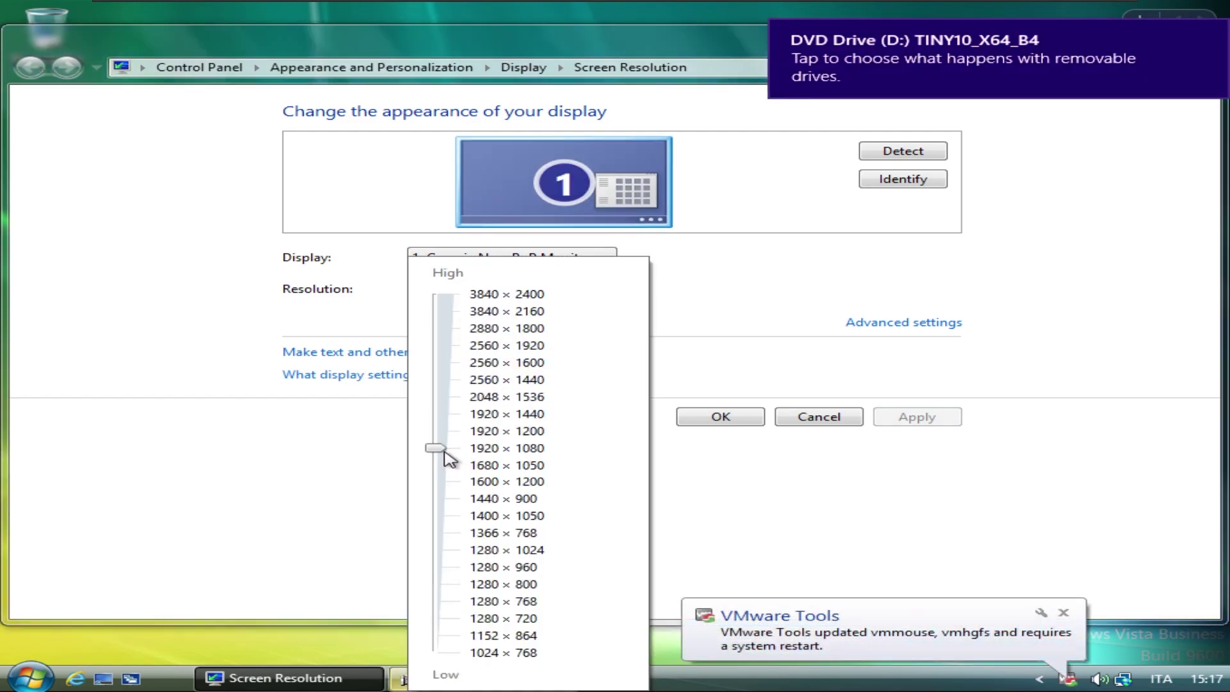
{"action": "left_click", "coordinate": [690, 424]}
{"action": "left_click", "coordinate": [713, 417]}
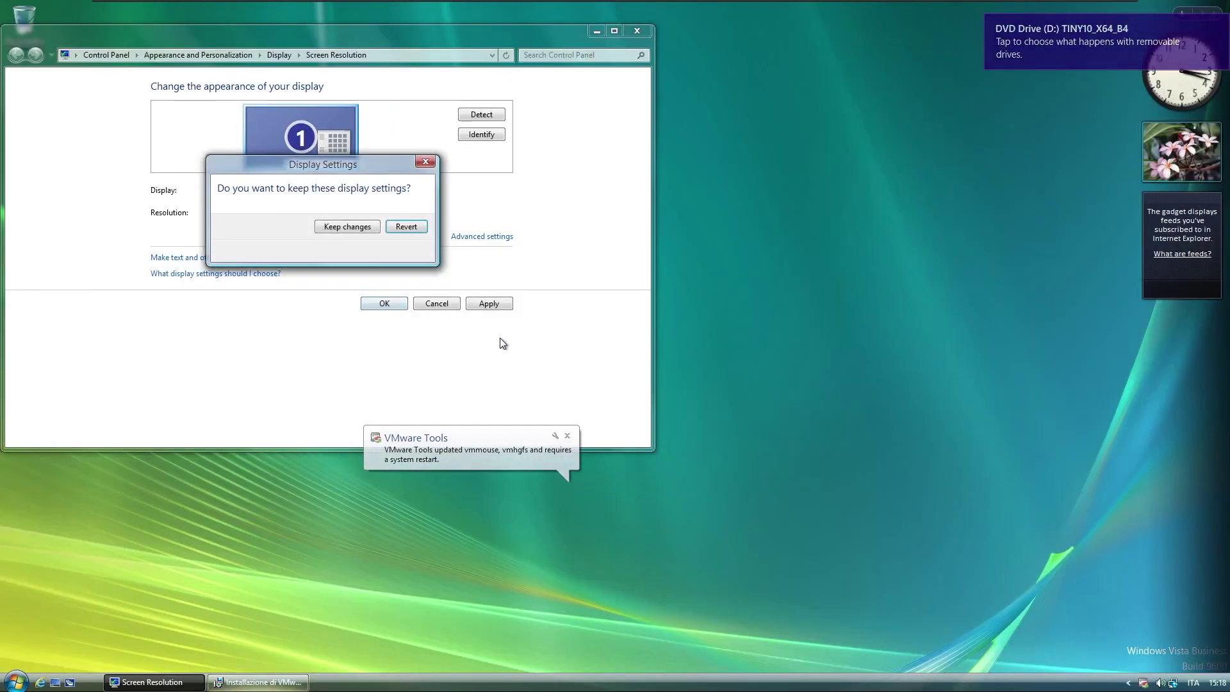
{"action": "left_click", "coordinate": [346, 226]}
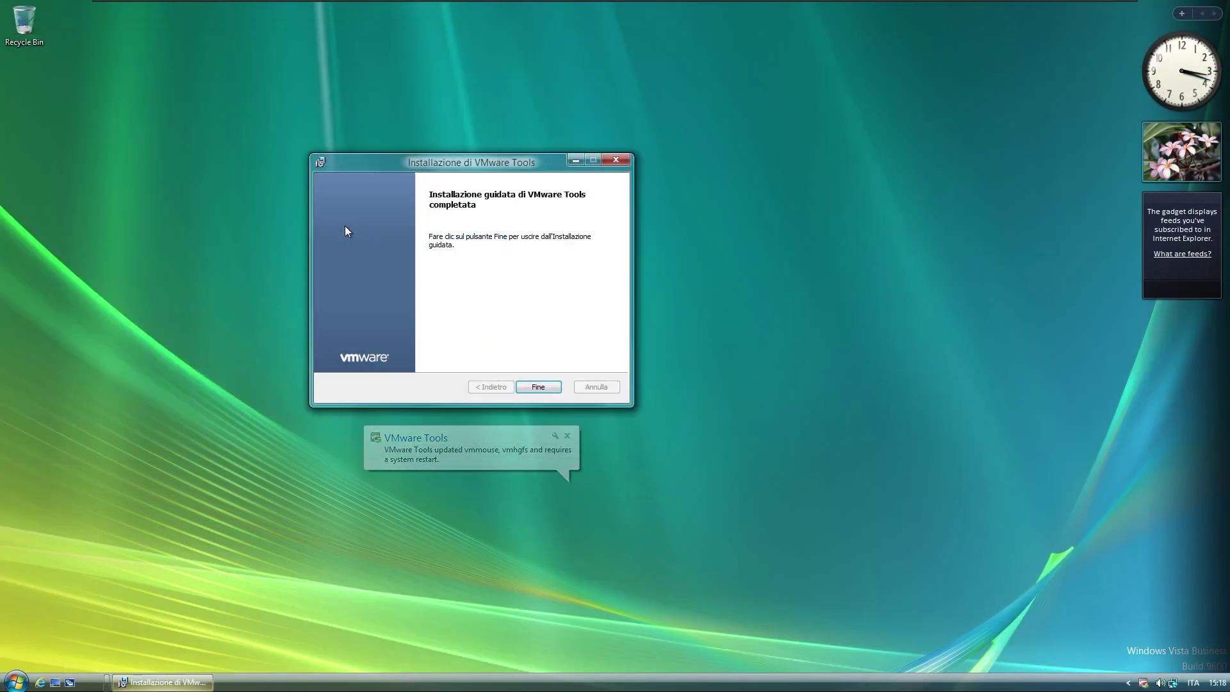
Step: Finish the VMware Tools setup wizard without restarting and dismiss the VMware Tools notification
{"action": "left_click", "coordinate": [553, 387]}
{"action": "left_click", "coordinate": [677, 376]}
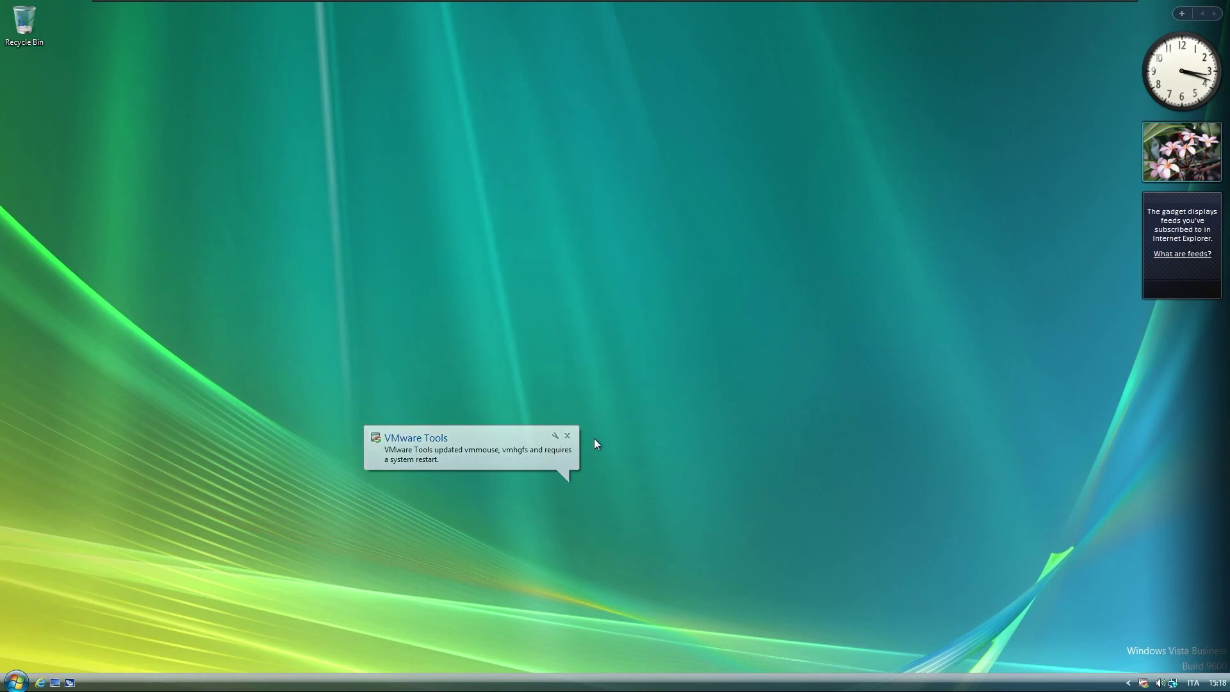
{"action": "left_click", "coordinate": [567, 436]}
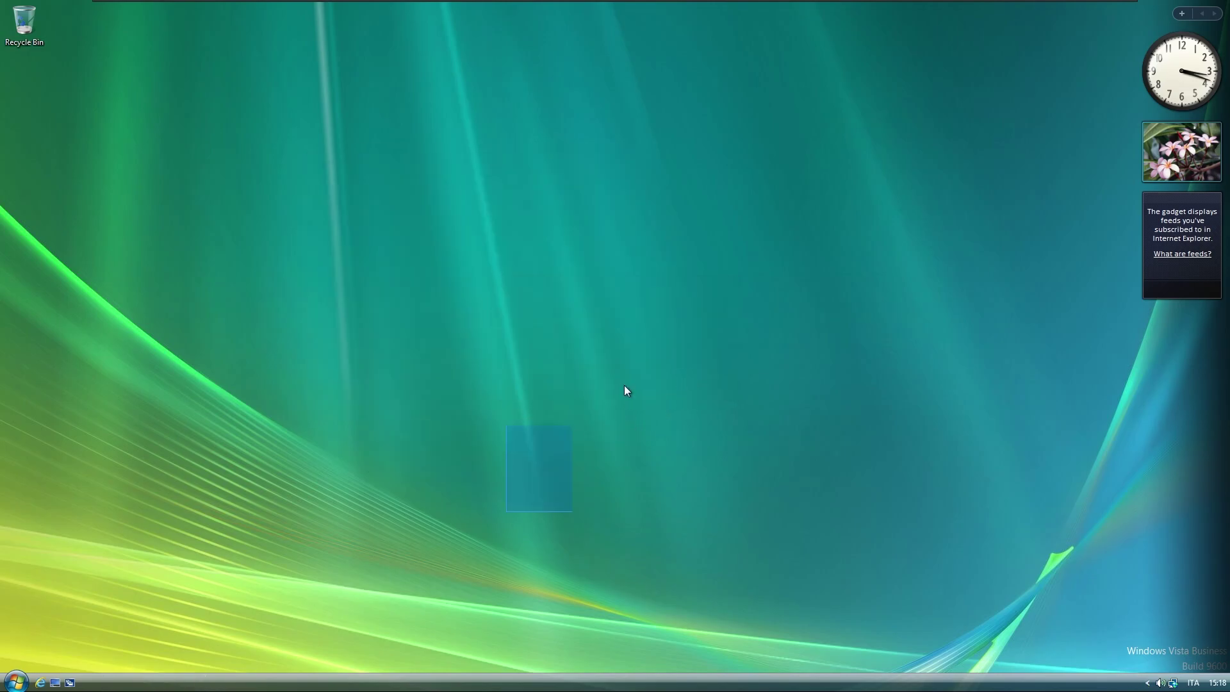
{"action": "key", "text": "super"}
{"action": "key", "text": "super+r"}
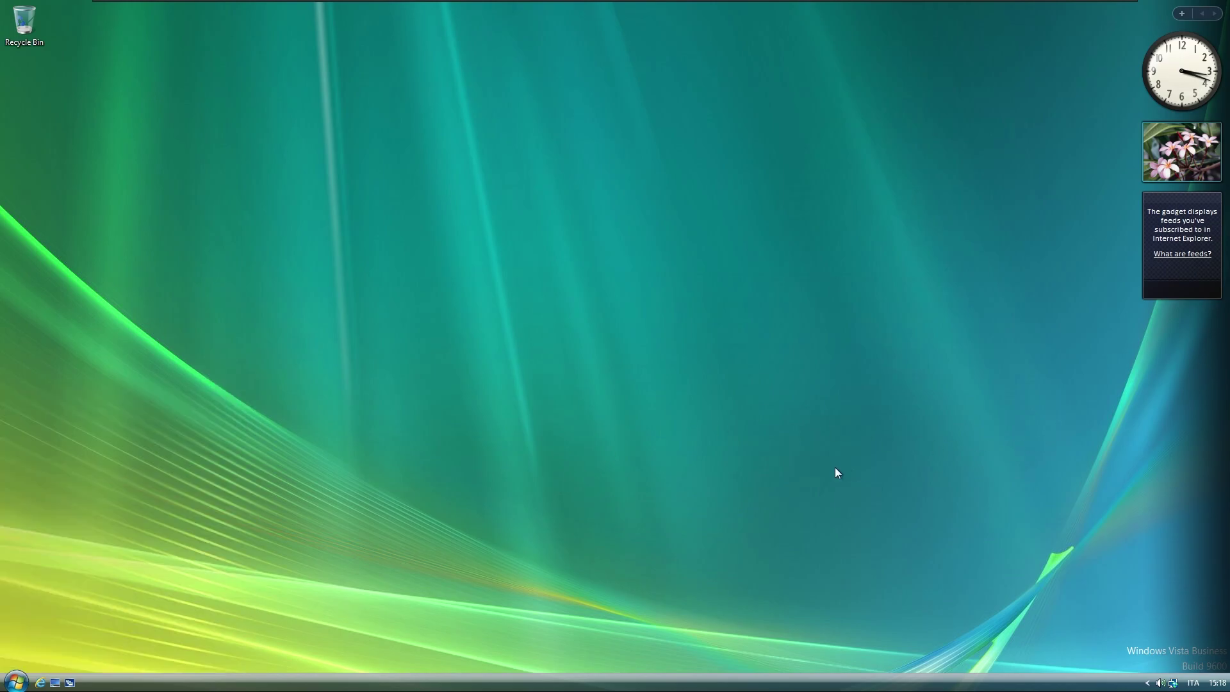
{"action": "key", "text": "Return"}
{"action": "key", "text": "super"}
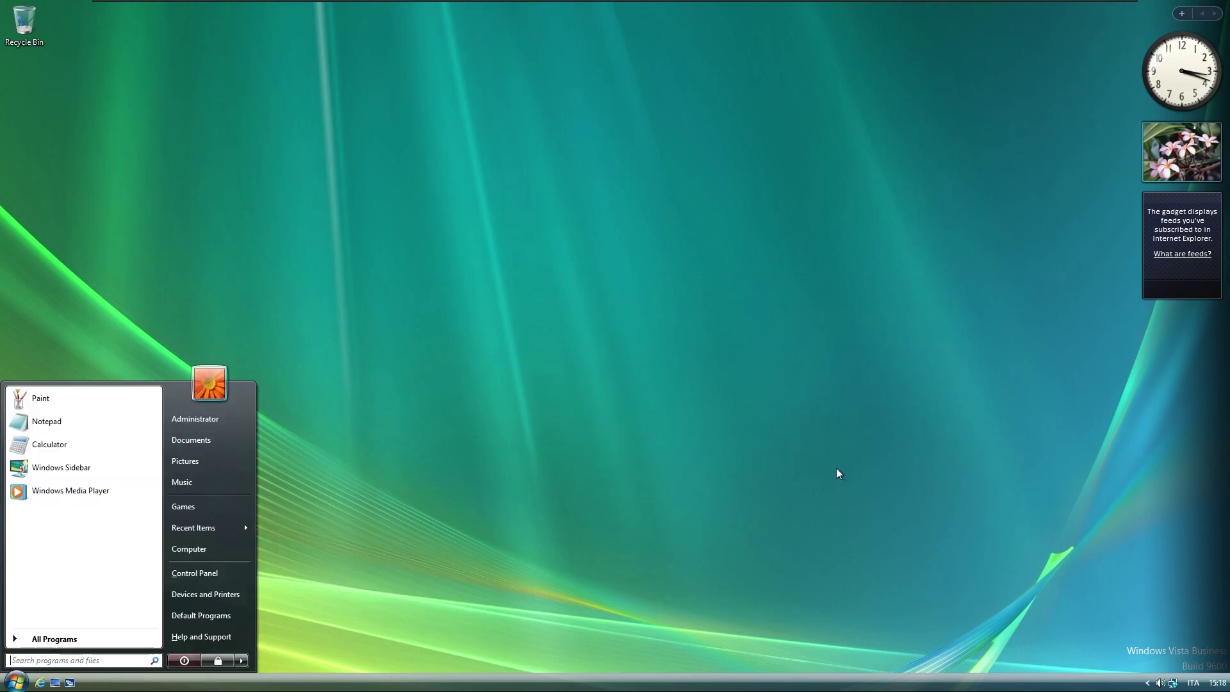
{"action": "key", "text": "Escape"}
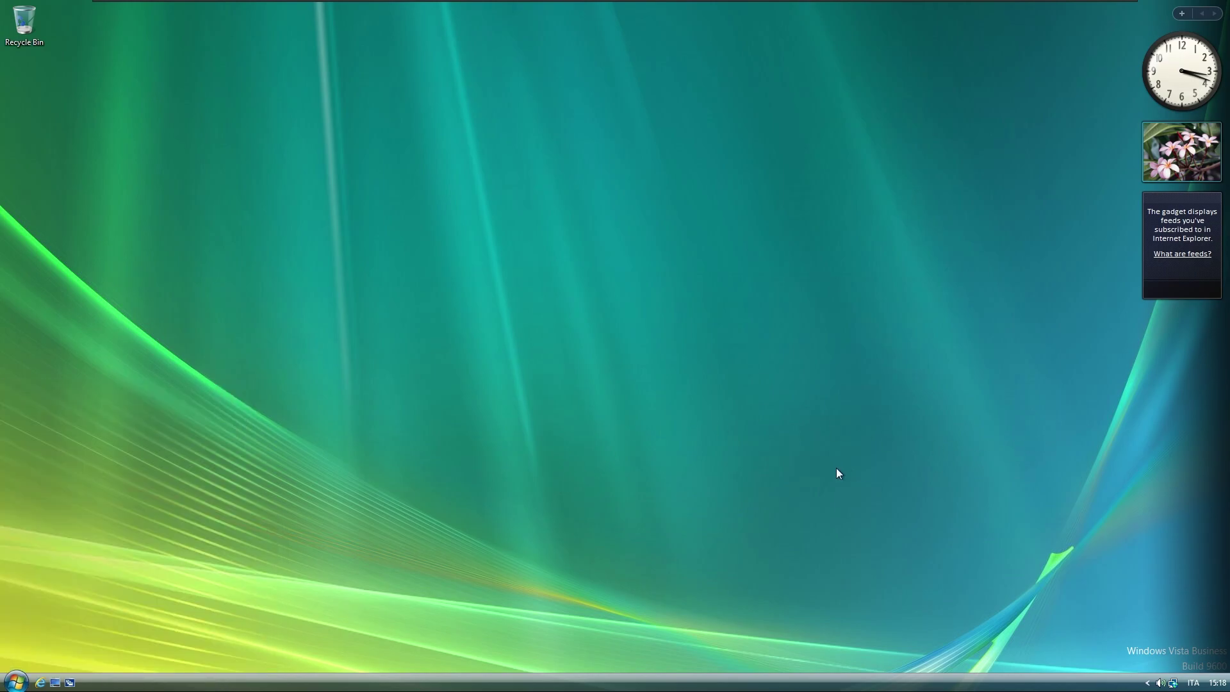
Step: Check the processor and memory performance in Windows Task Manager, then close it
{"action": "key", "text": "ctrl+shift+Escape"}
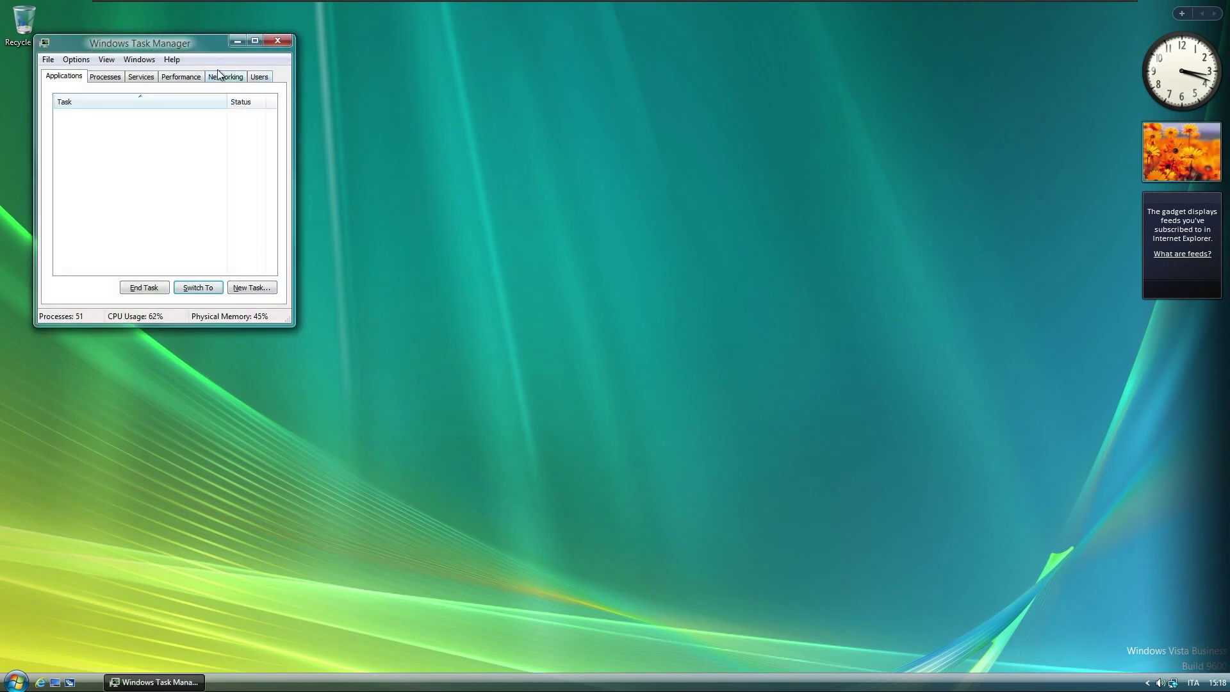
{"action": "left_click", "coordinate": [170, 77]}
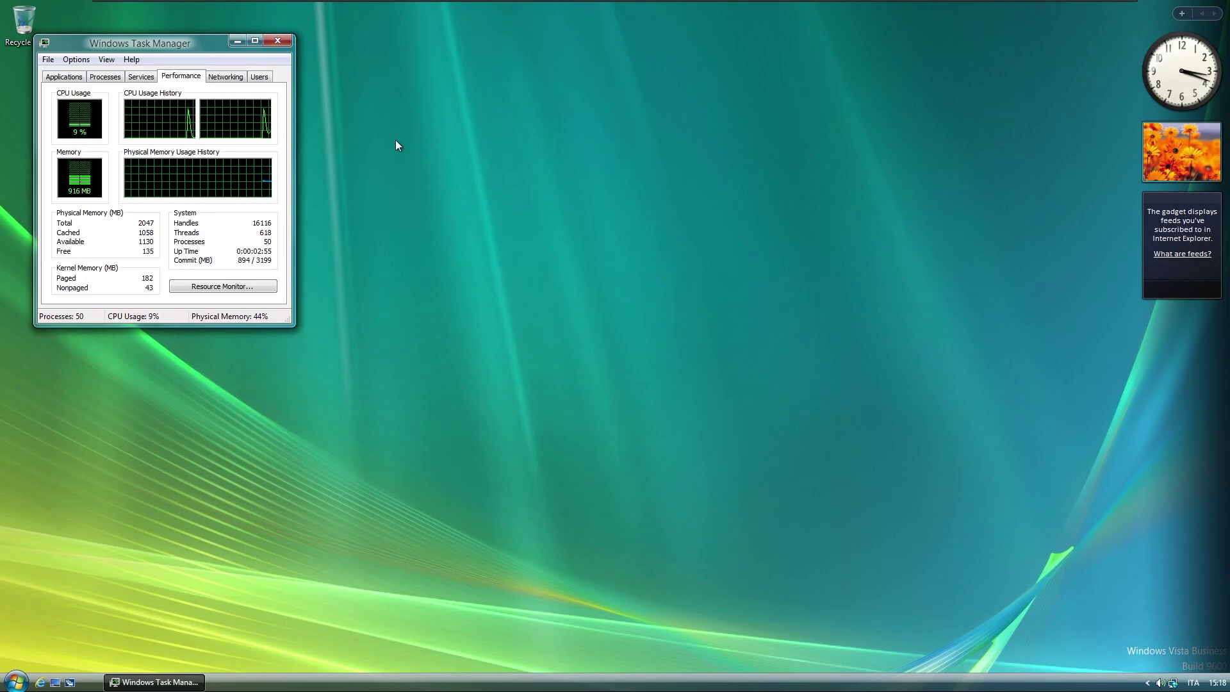
{"action": "key", "text": "alt+F4"}
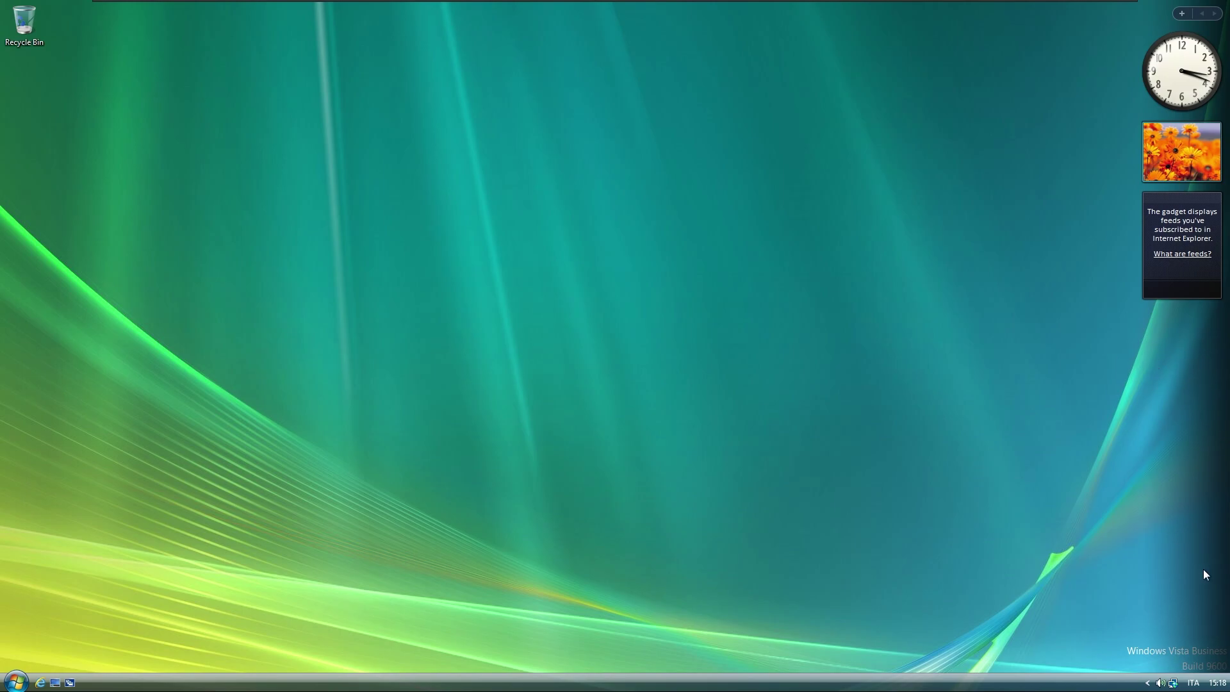
Step: Look over the hidden notification area icons, then return to the empty desktop
{"action": "left_click", "coordinate": [1148, 682]}
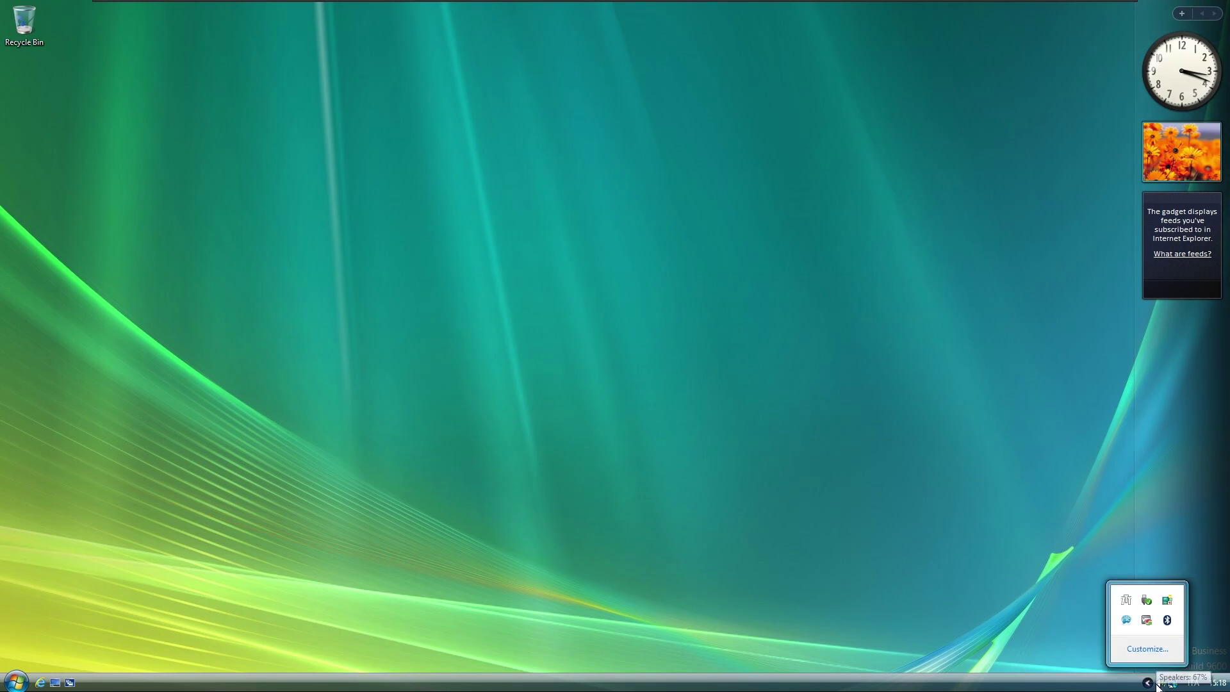
{"action": "left_click", "coordinate": [1159, 683]}
{"action": "left_click_drag", "start_coordinate": [942, 557], "coordinate": [811, 445]}
{"action": "left_click_drag", "start_coordinate": [664, 306], "coordinate": [267, 396]}
{"action": "key", "text": "super"}
{"action": "key", "text": "Escape"}
Step: Apply the Windows Vista Basic theme in the Personalization settings and view the Start menu with it
{"action": "right_click", "coordinate": [313, 346]}
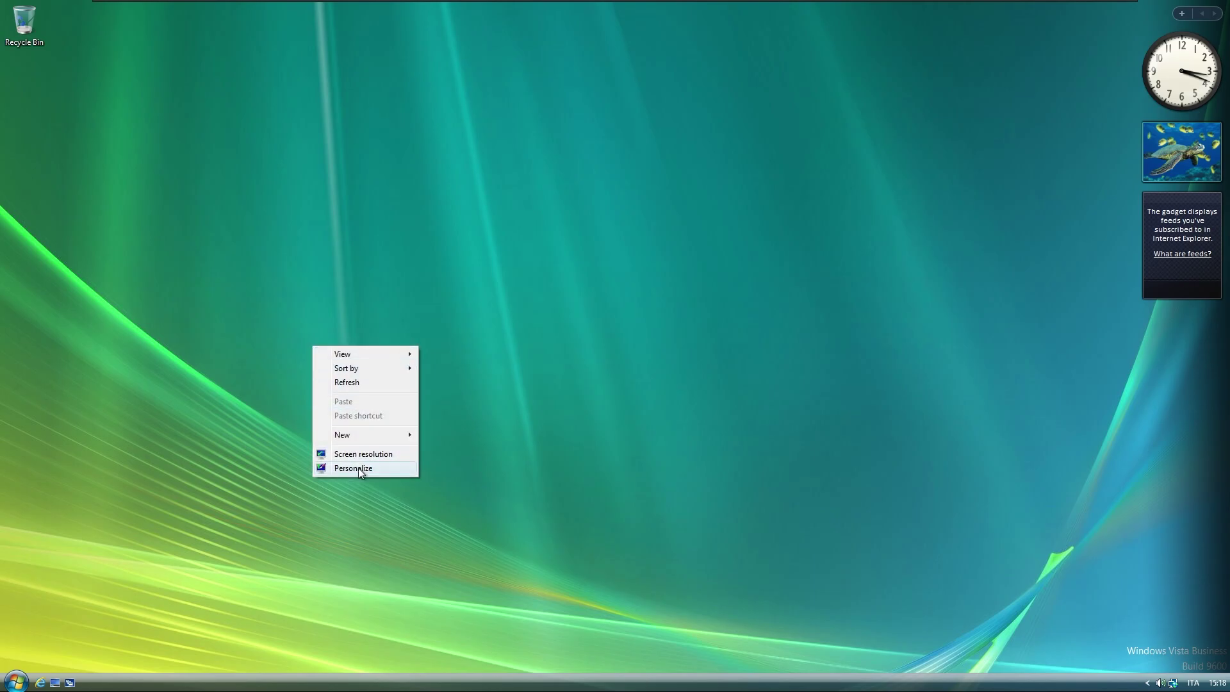
{"action": "left_click", "coordinate": [359, 468]}
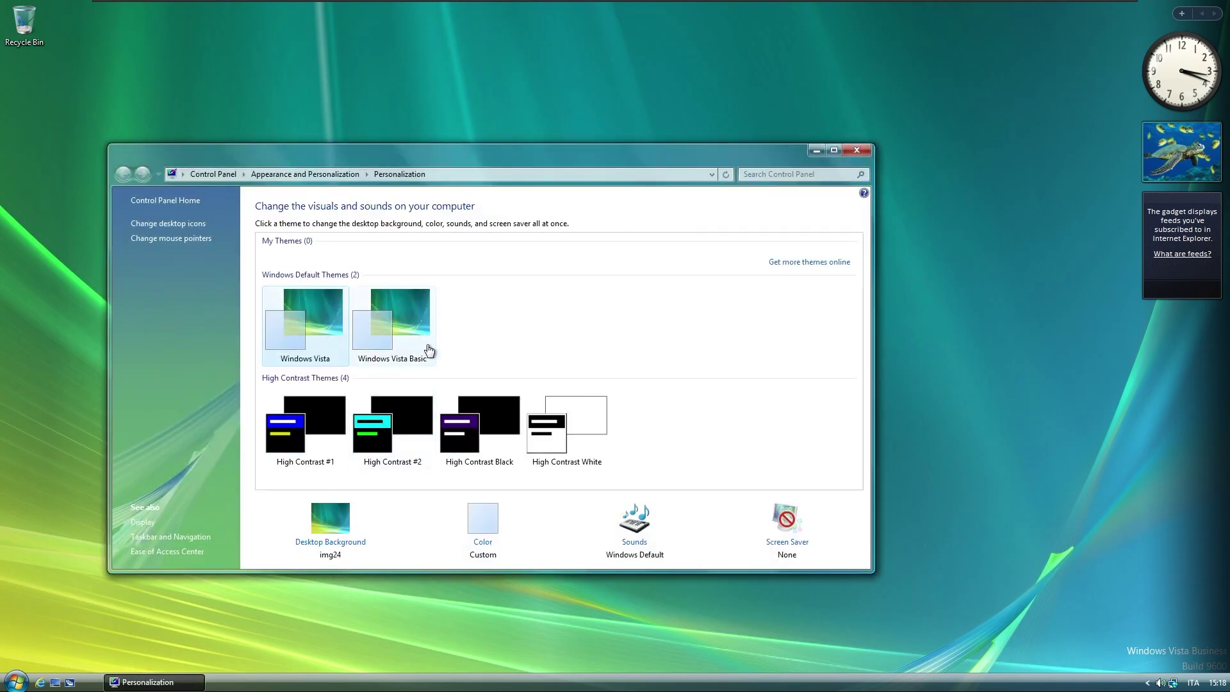
{"action": "left_click", "coordinate": [424, 323]}
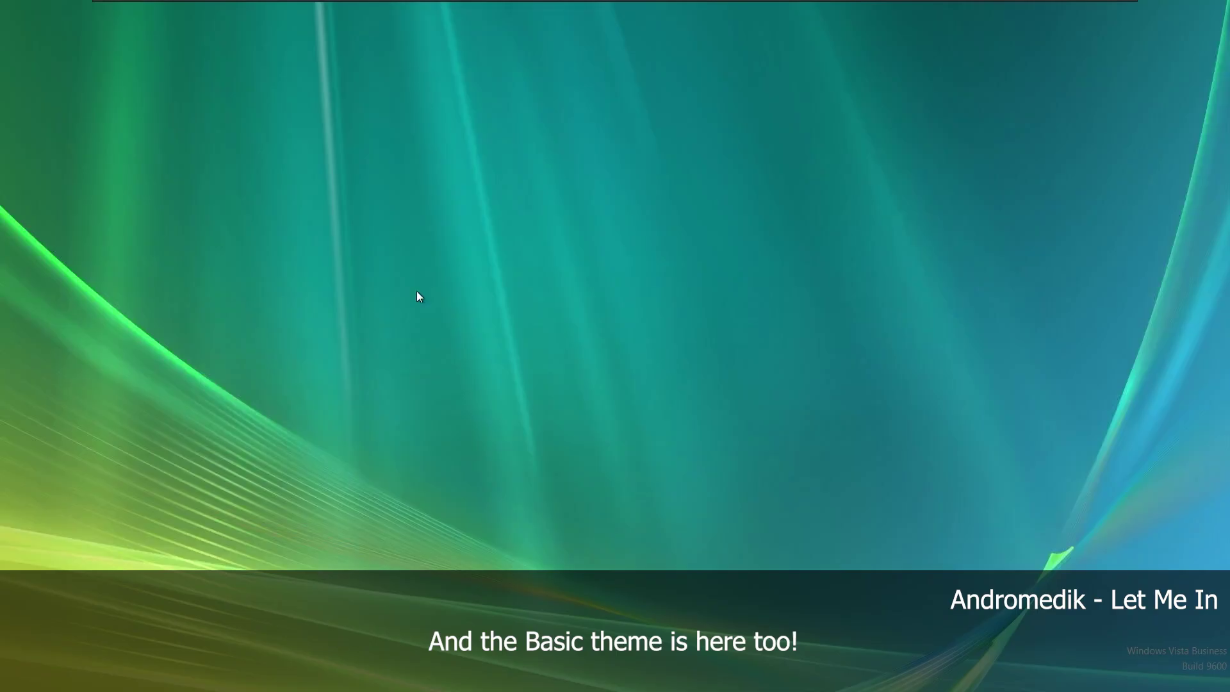
{"action": "key", "text": "super"}
{"action": "key", "text": "super"}
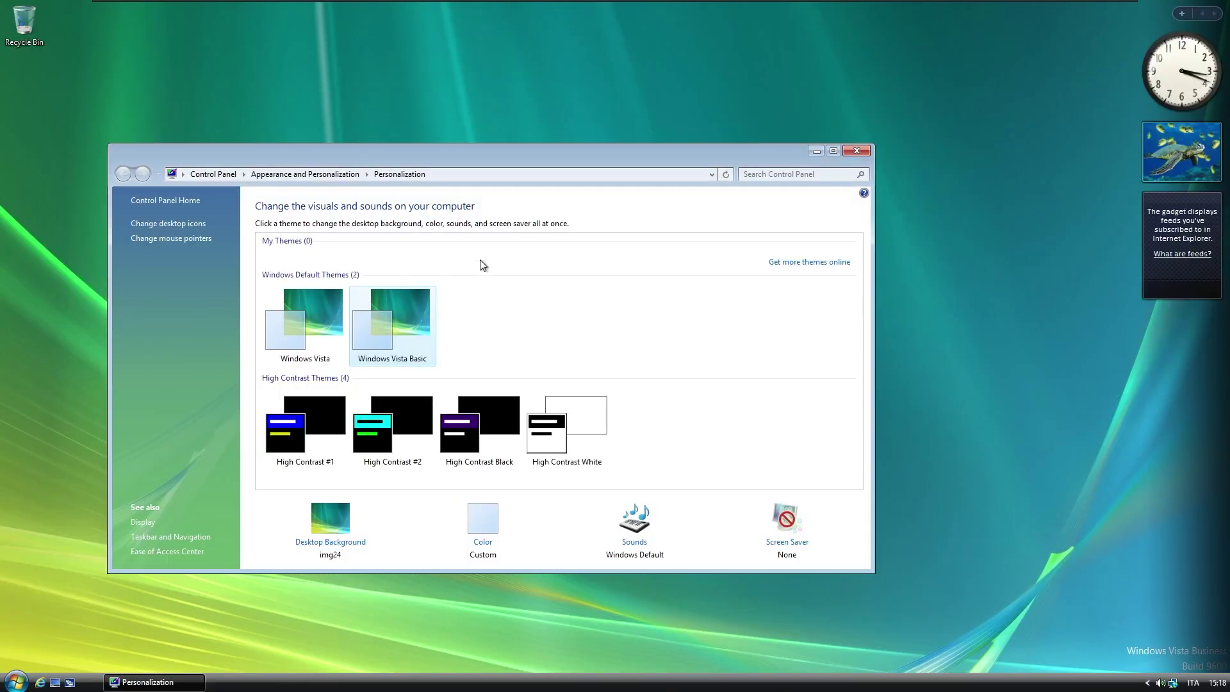
{"action": "key", "text": "super"}
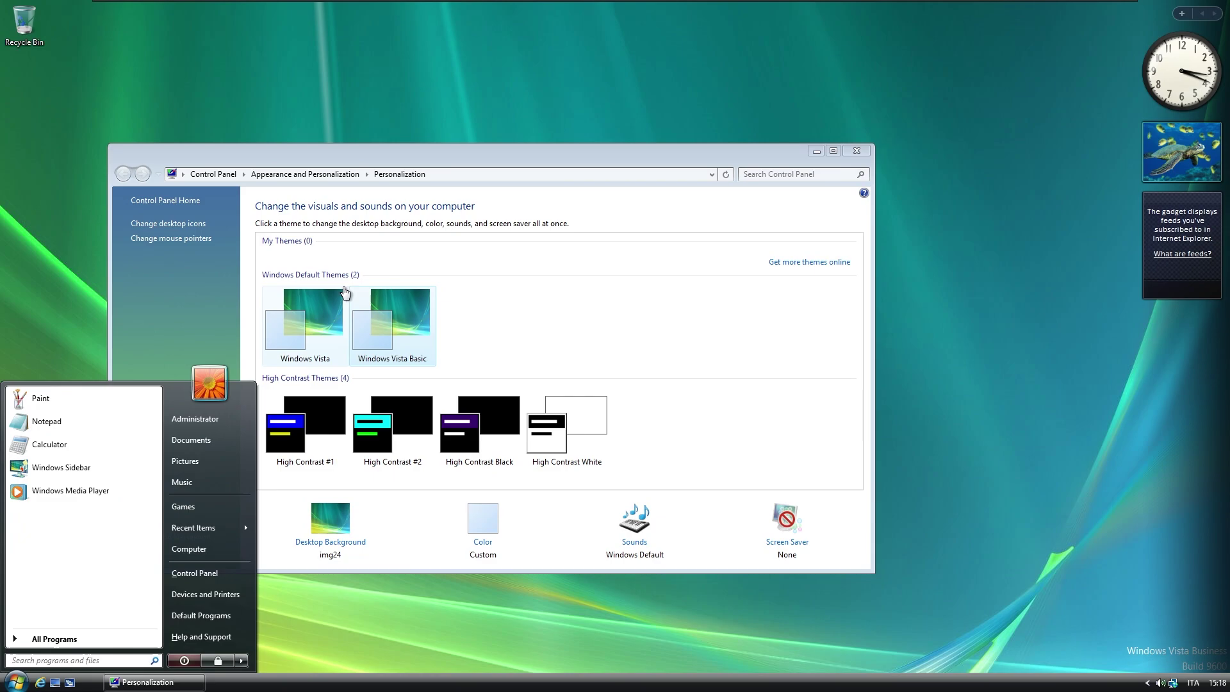
{"action": "key", "text": "super"}
Step: Look at the available desktop backgrounds, cancel without changes and apply the Windows Vista theme
{"action": "left_click", "coordinate": [343, 533]}
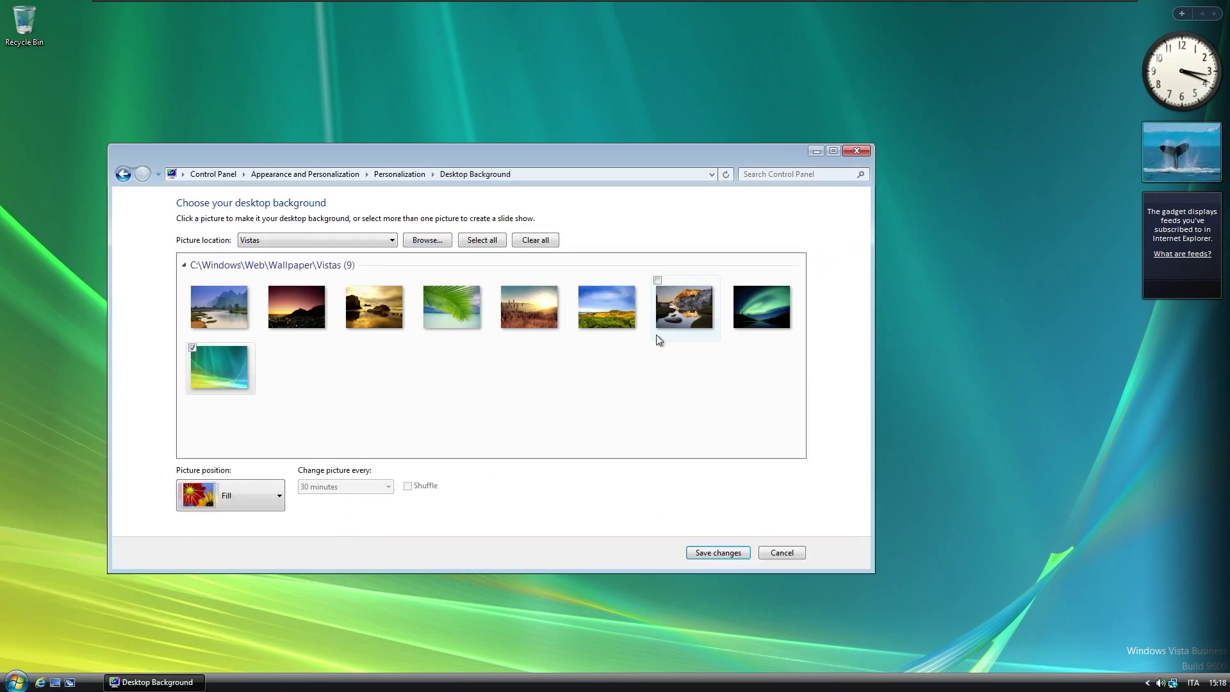
{"action": "left_click", "coordinate": [782, 552]}
{"action": "left_click", "coordinate": [306, 319]}
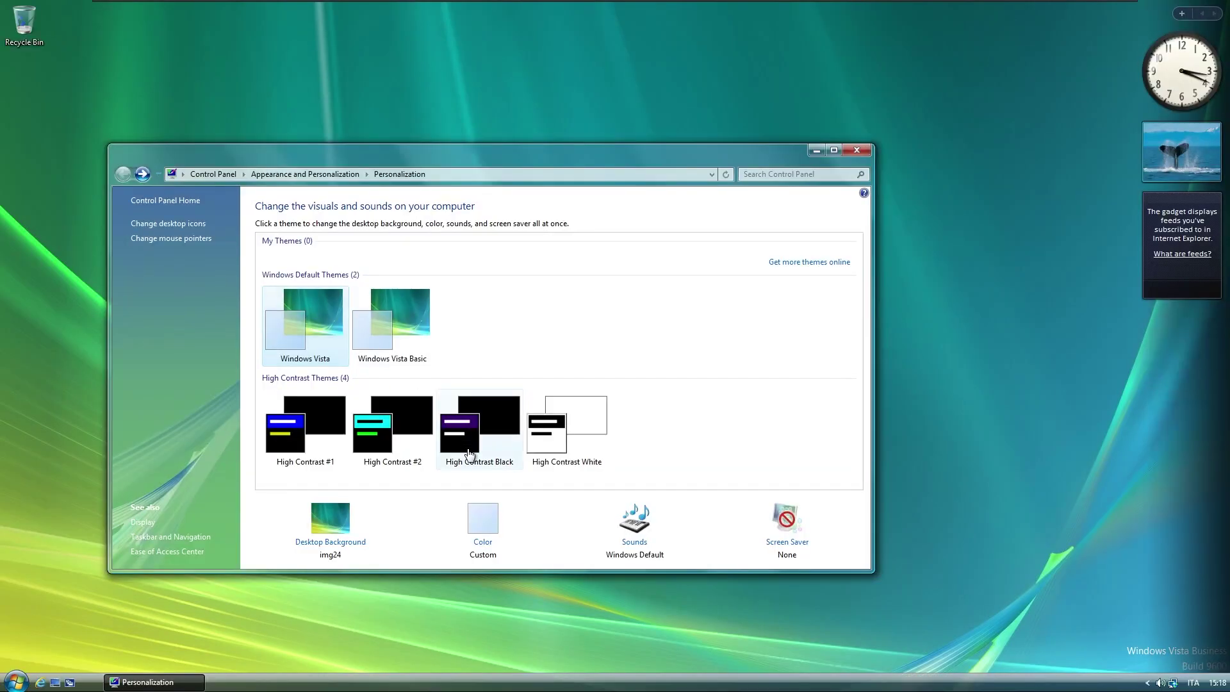
Step: Set the green aurora picture from the Vistas location as the desktop background, save it and view the desktop with the Start menu
{"action": "left_click", "coordinate": [329, 524]}
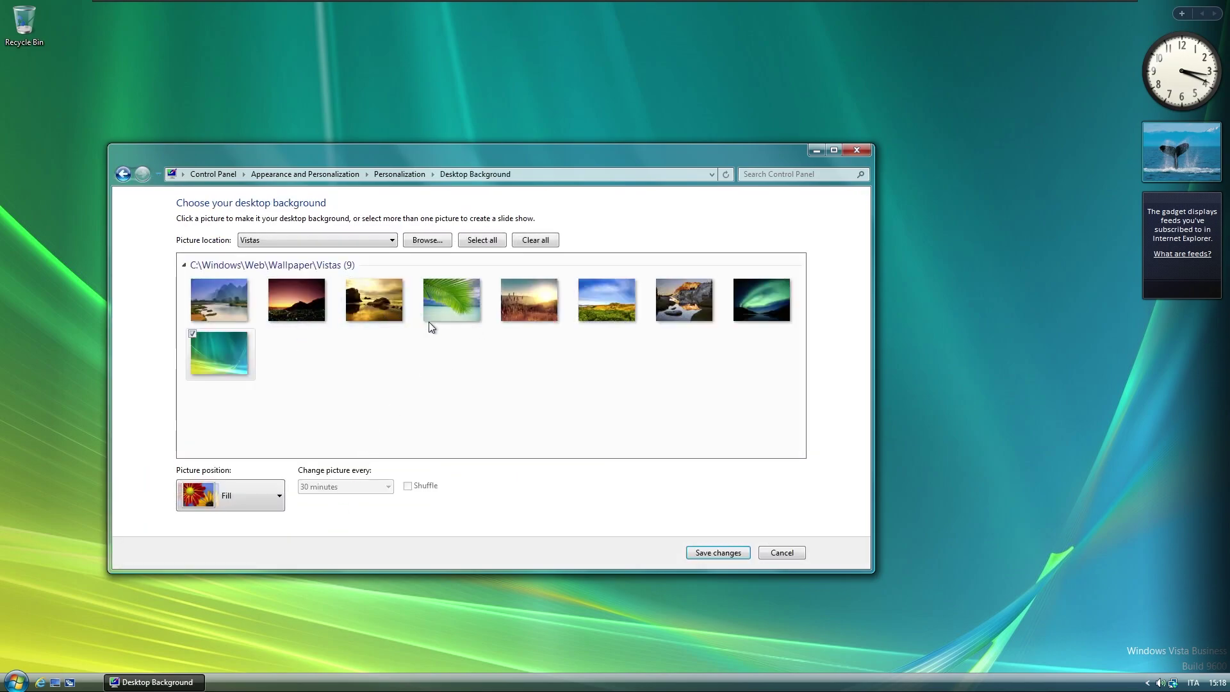
{"action": "left_click", "coordinate": [763, 304]}
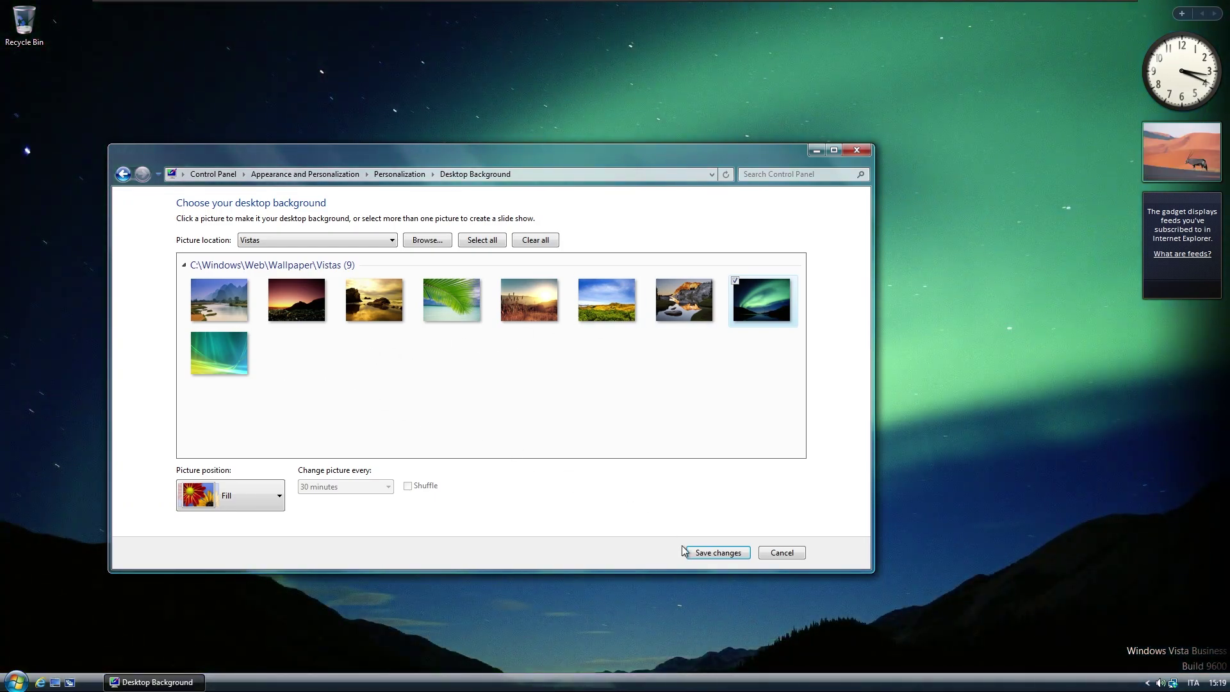
{"action": "left_click", "coordinate": [716, 553]}
{"action": "key", "text": "super+d"}
{"action": "key", "text": "super"}
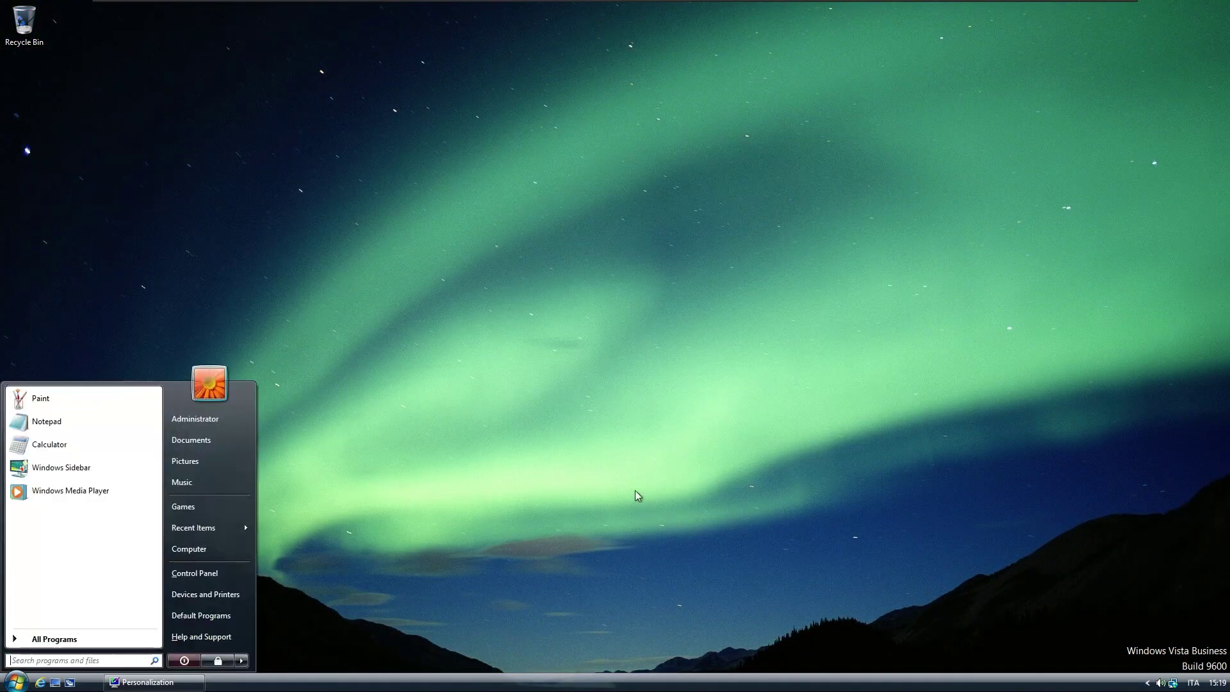
Step: Open the Computer window, look over its drives and window style, then close it
{"action": "key", "text": "super+e"}
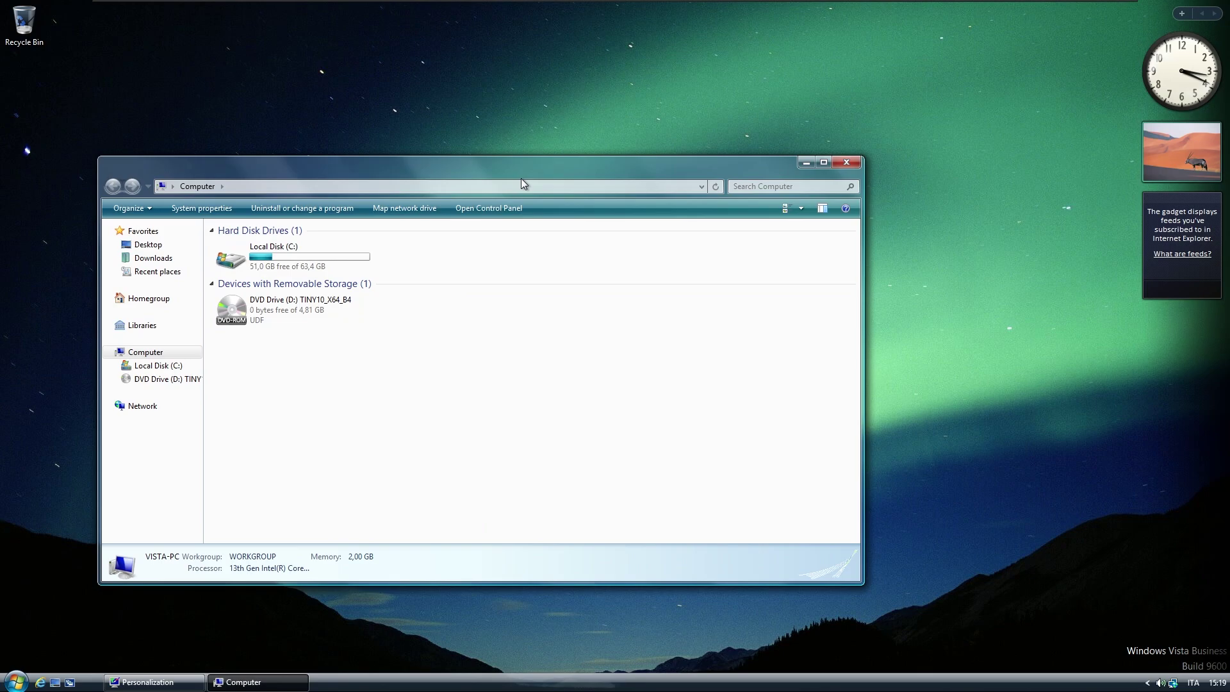
{"action": "left_click_drag", "start_coordinate": [602, 185], "coordinate": [651, 137]}
{"action": "key", "text": "alt+F4"}
Step: Browse the installed programs to the Games folder and launch Purble Place
{"action": "key", "text": "super"}
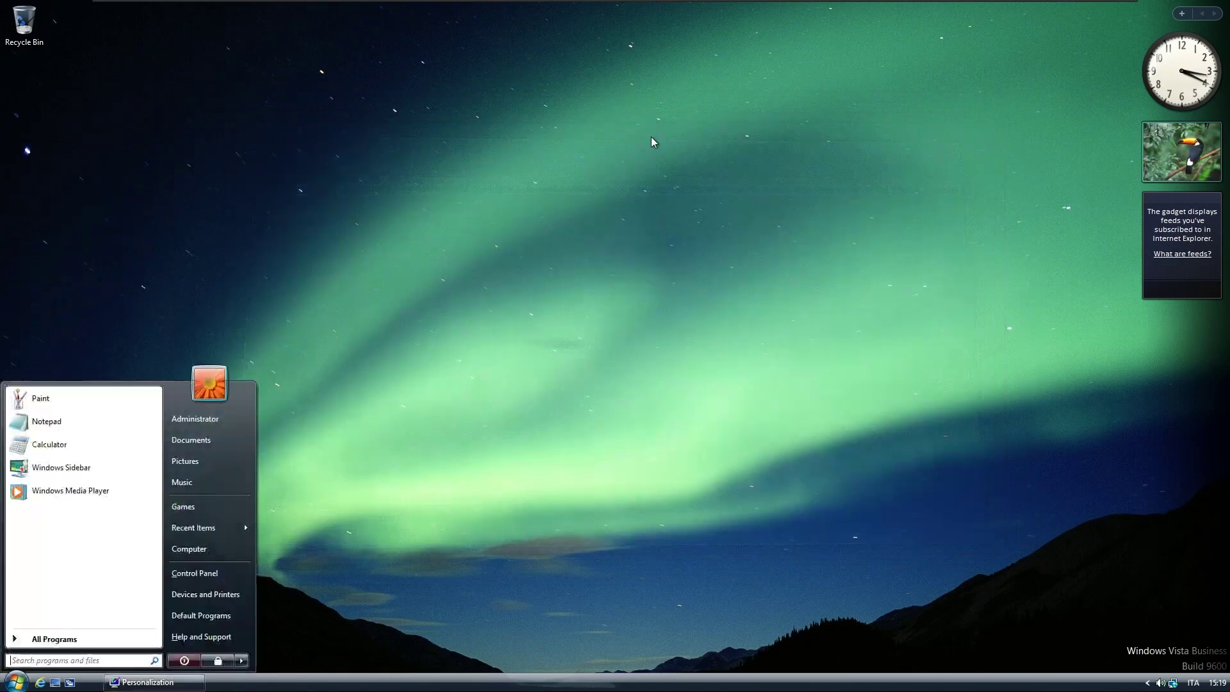
{"action": "left_click", "coordinate": [109, 635]}
{"action": "scroll", "coordinate": [100, 567], "scroll_direction": "down", "scroll_amount": 1}
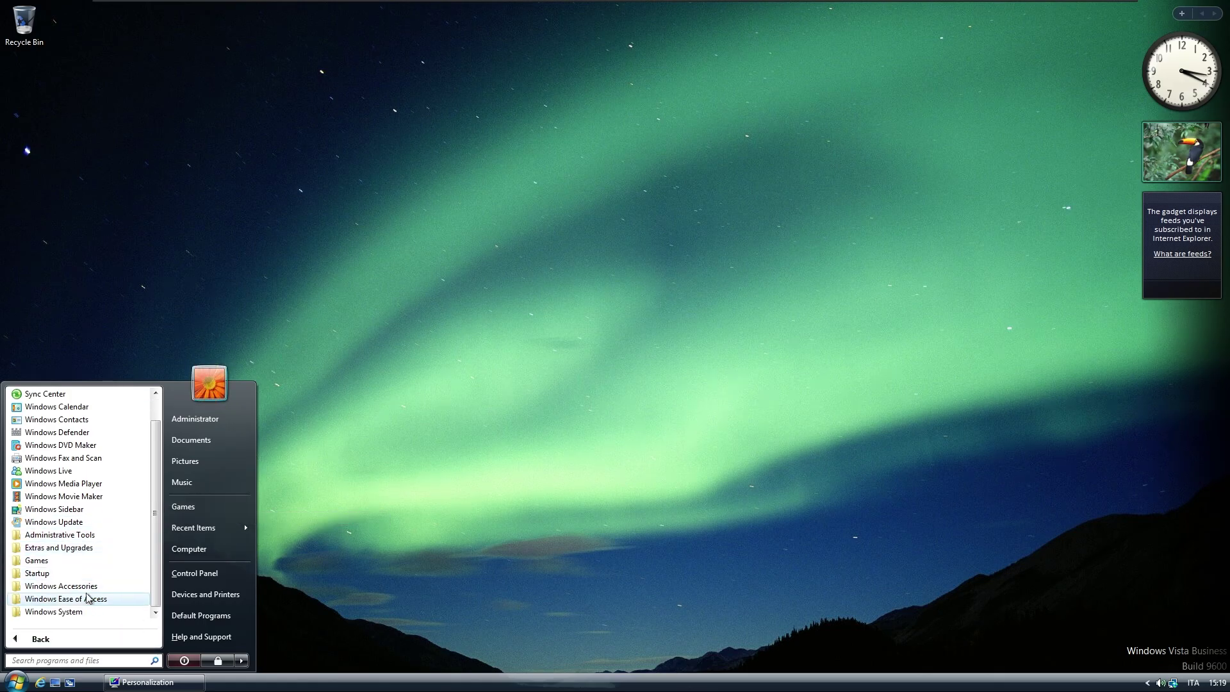
{"action": "left_click", "coordinate": [80, 561]}
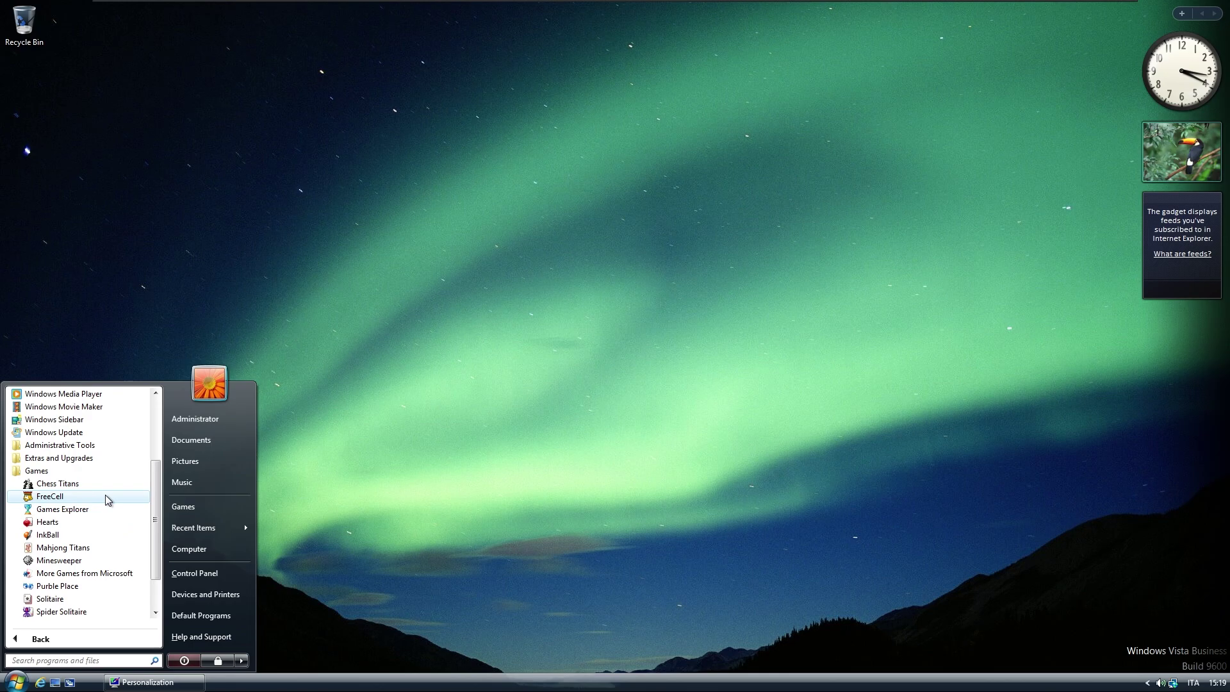
{"action": "scroll", "coordinate": [94, 485], "scroll_direction": "down", "scroll_amount": 2}
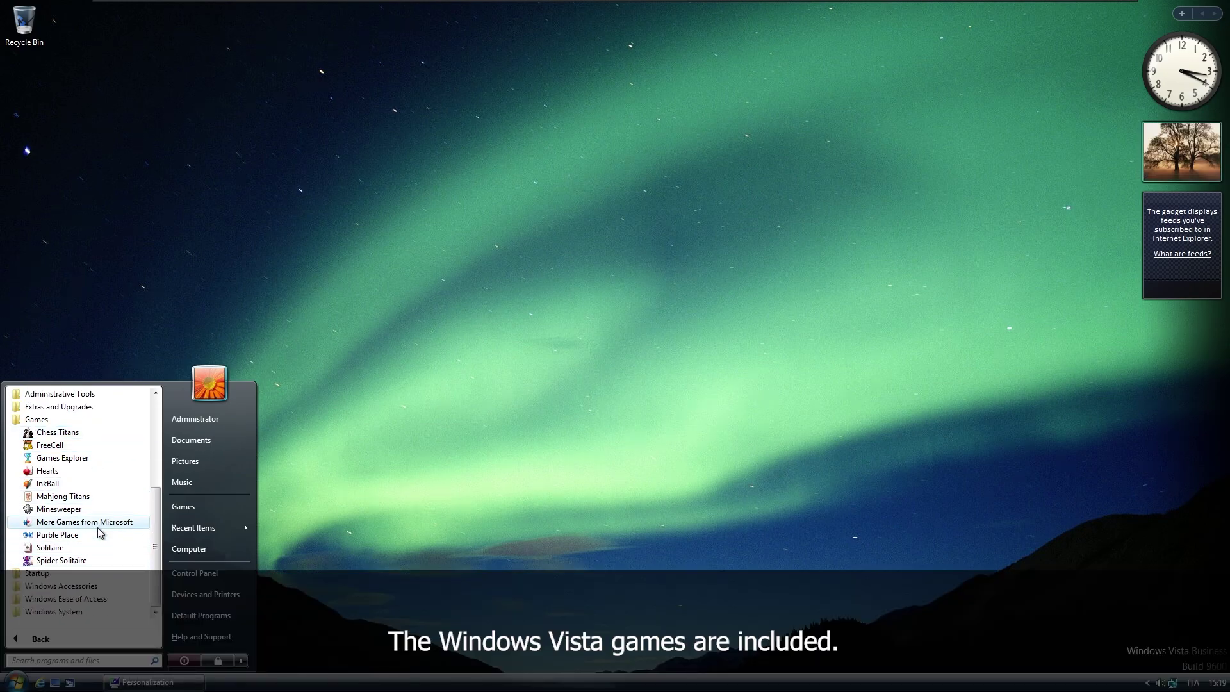
{"action": "left_click", "coordinate": [91, 534]}
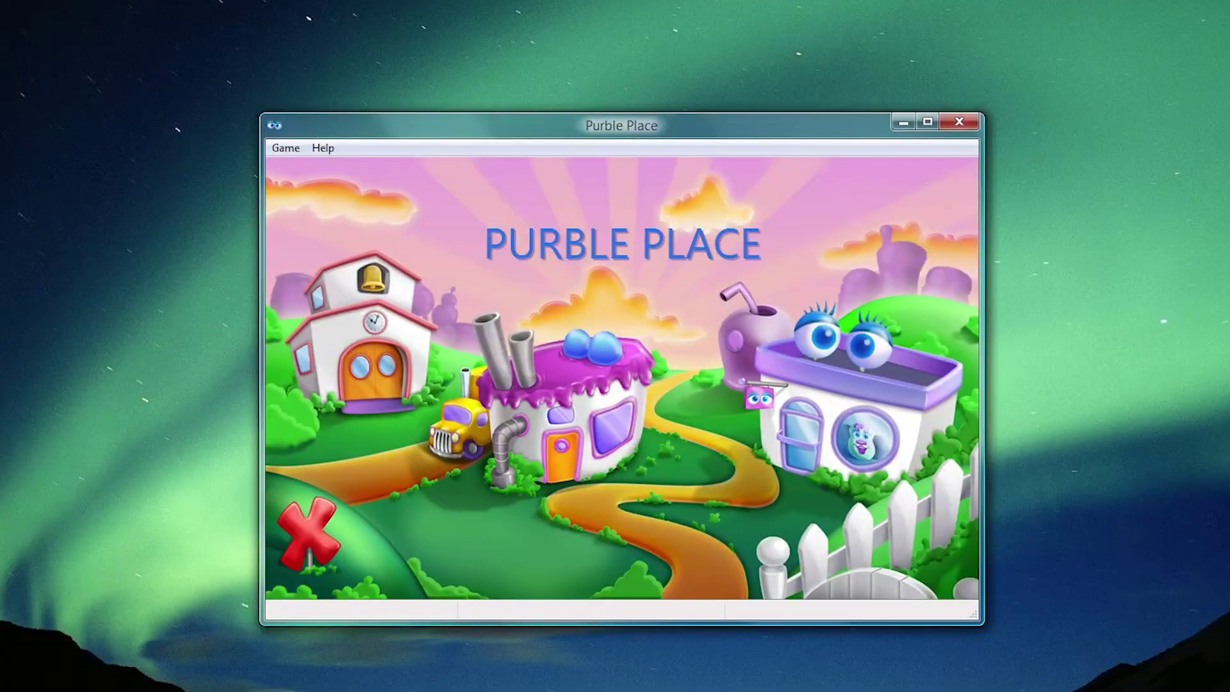
Step: Start the cake bakery game at Beginner difficulty and place a heart-shaped pan on the conveyor
{"action": "left_click", "coordinate": [485, 485]}
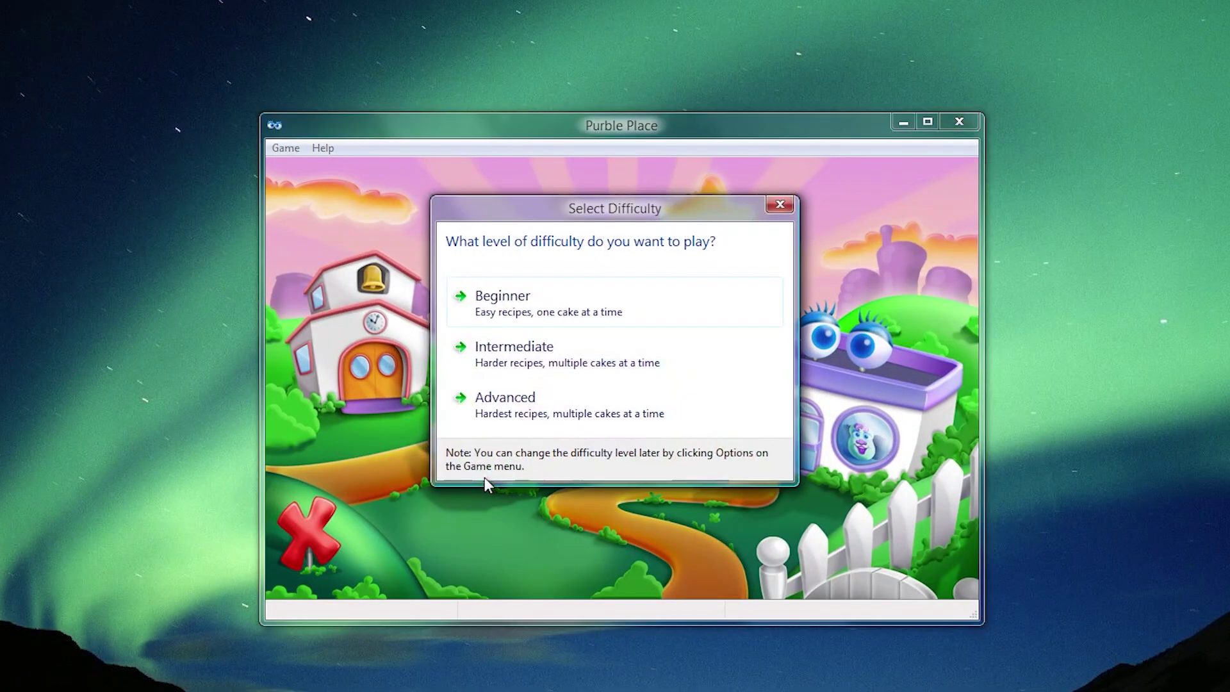
{"action": "left_click", "coordinate": [564, 298]}
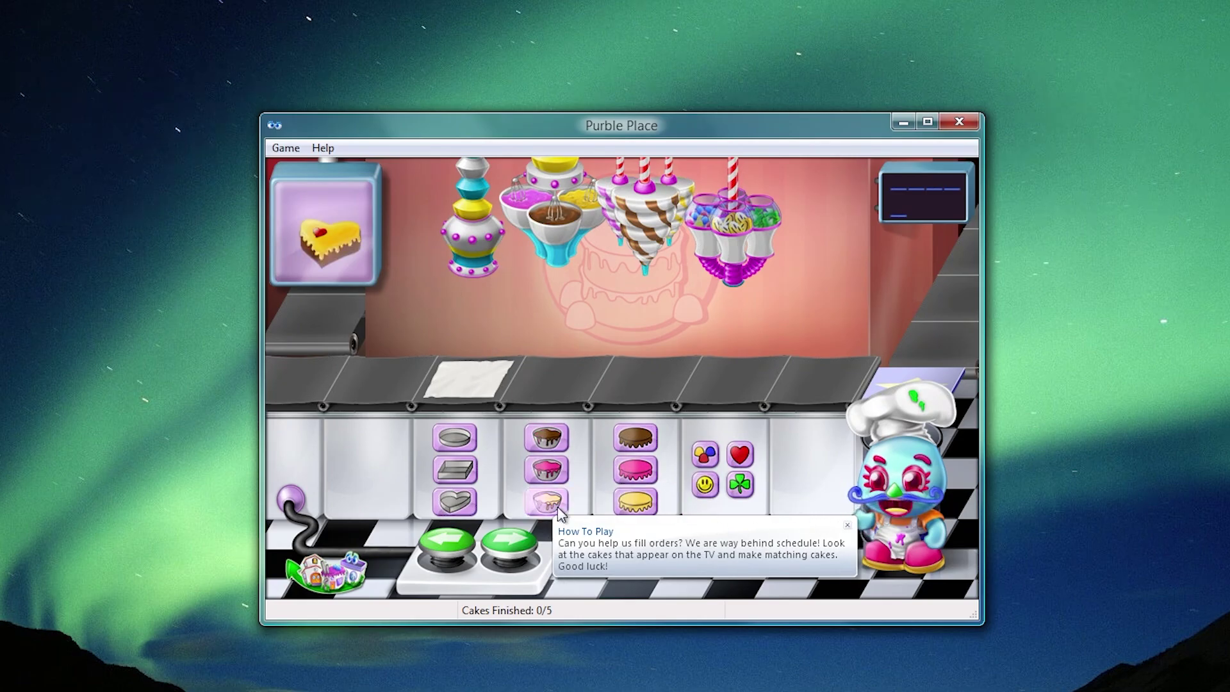
{"action": "left_click", "coordinate": [464, 510]}
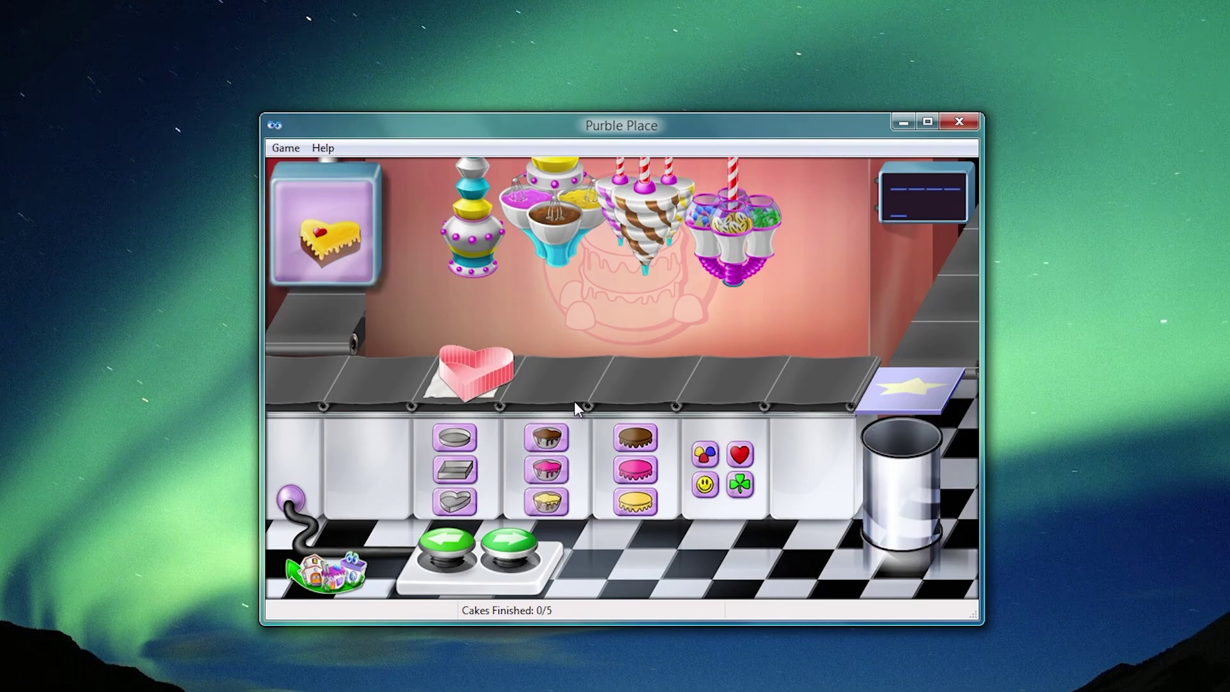
Step: Fill the heart-shaped pan with chocolate batter, add yellow icing and a red heart decoration, and send the cake off for packing
{"action": "left_click", "coordinate": [518, 561]}
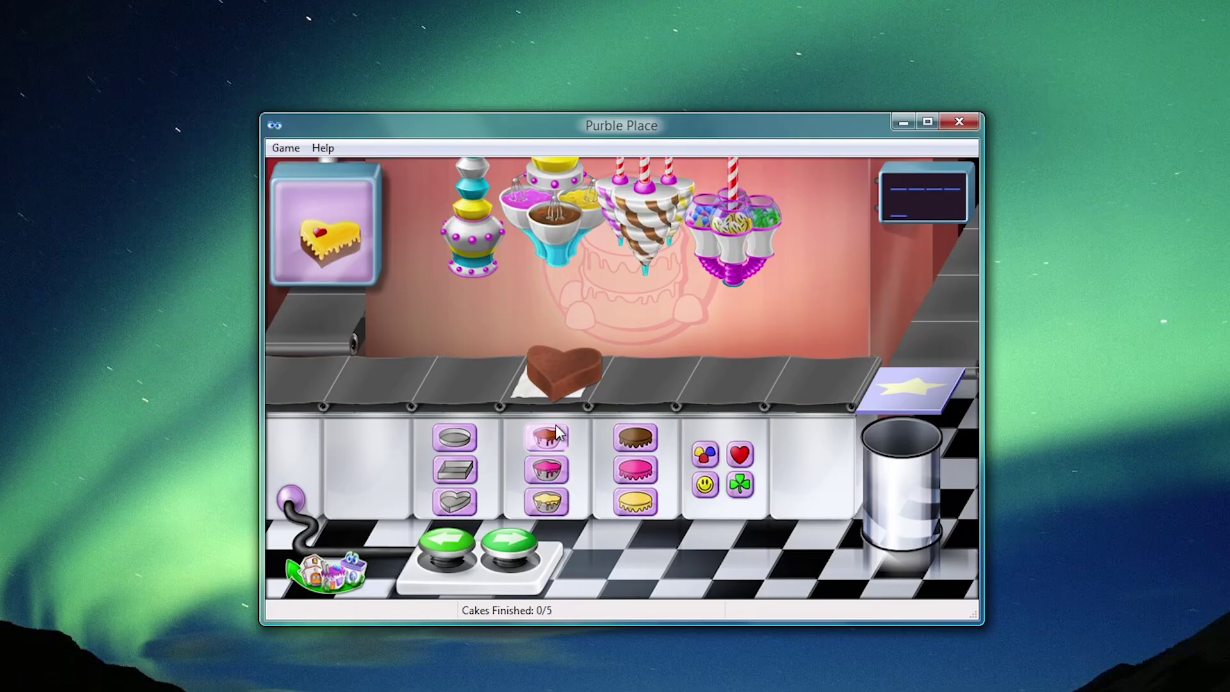
{"action": "left_click", "coordinate": [524, 550]}
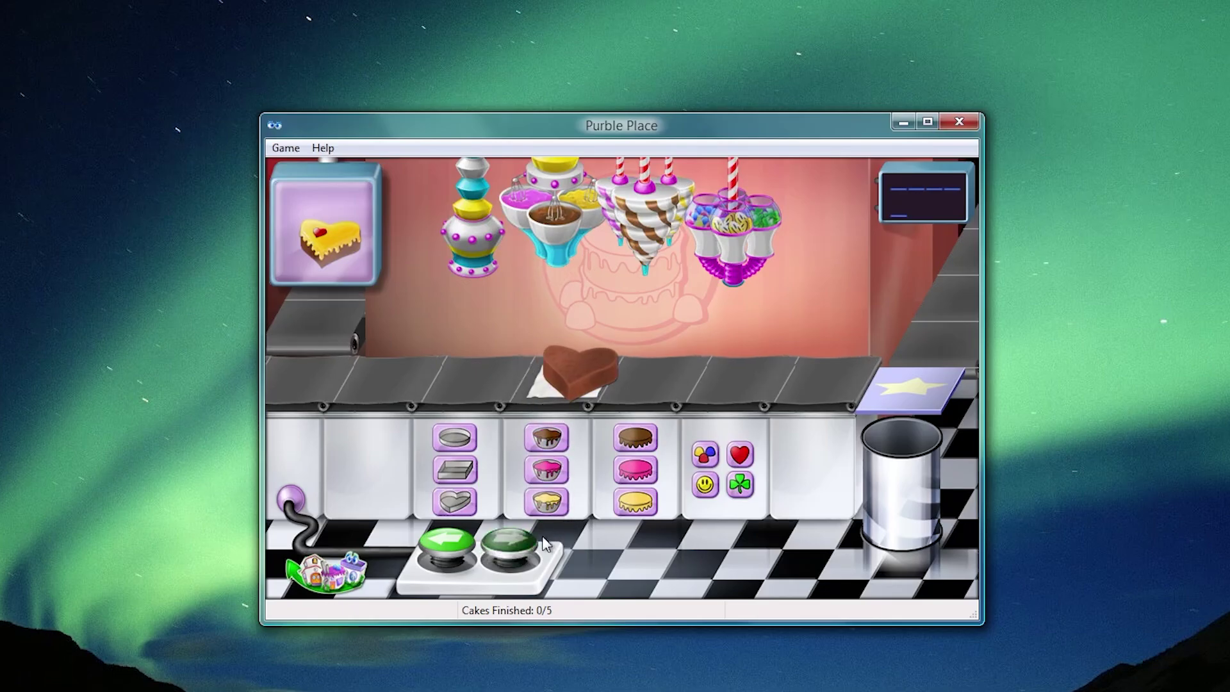
{"action": "left_click", "coordinate": [643, 502]}
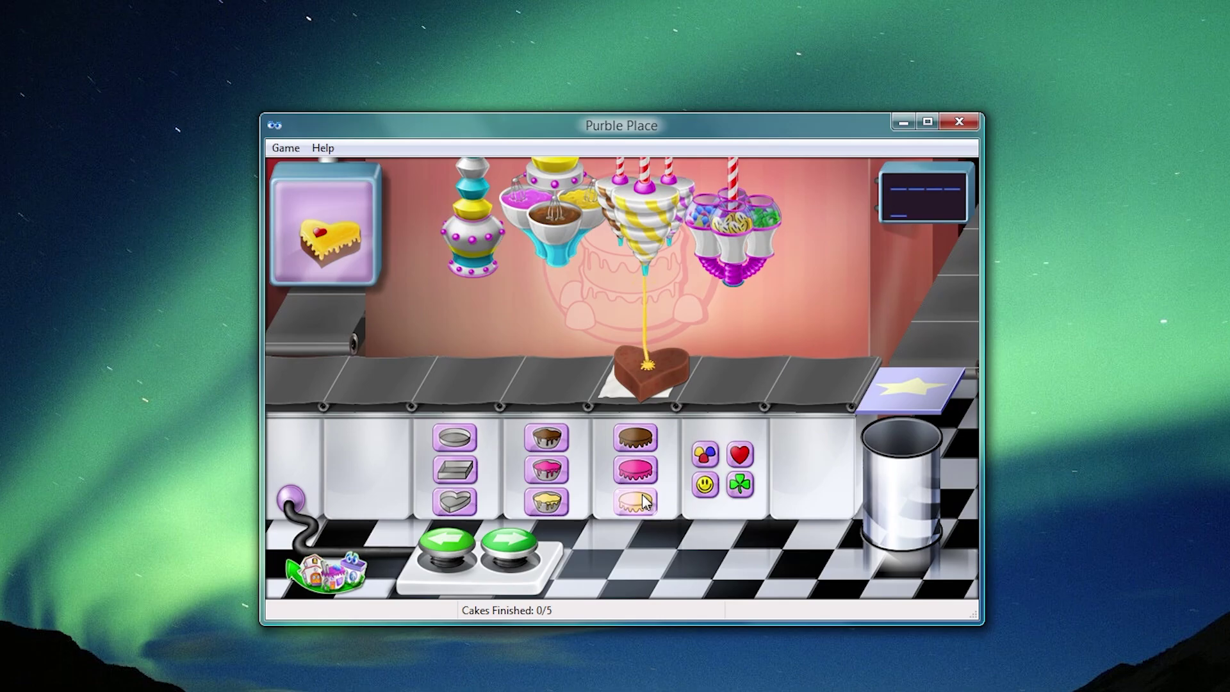
{"action": "left_click", "coordinate": [530, 555]}
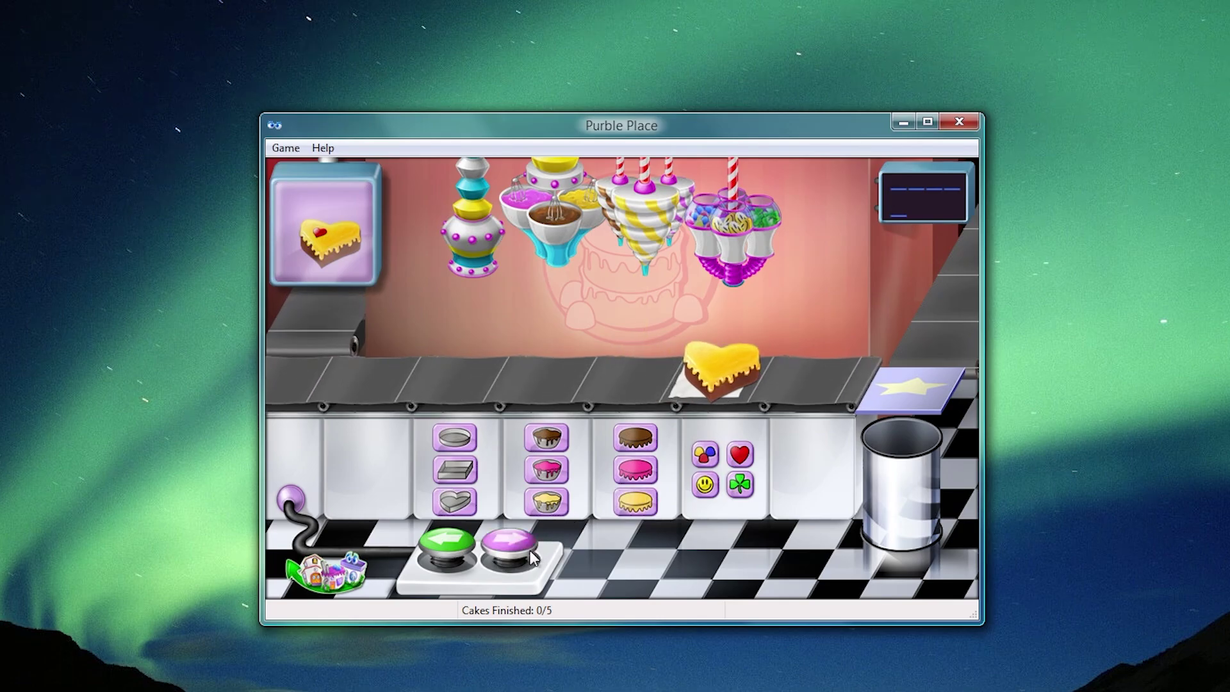
{"action": "left_click", "coordinate": [742, 458]}
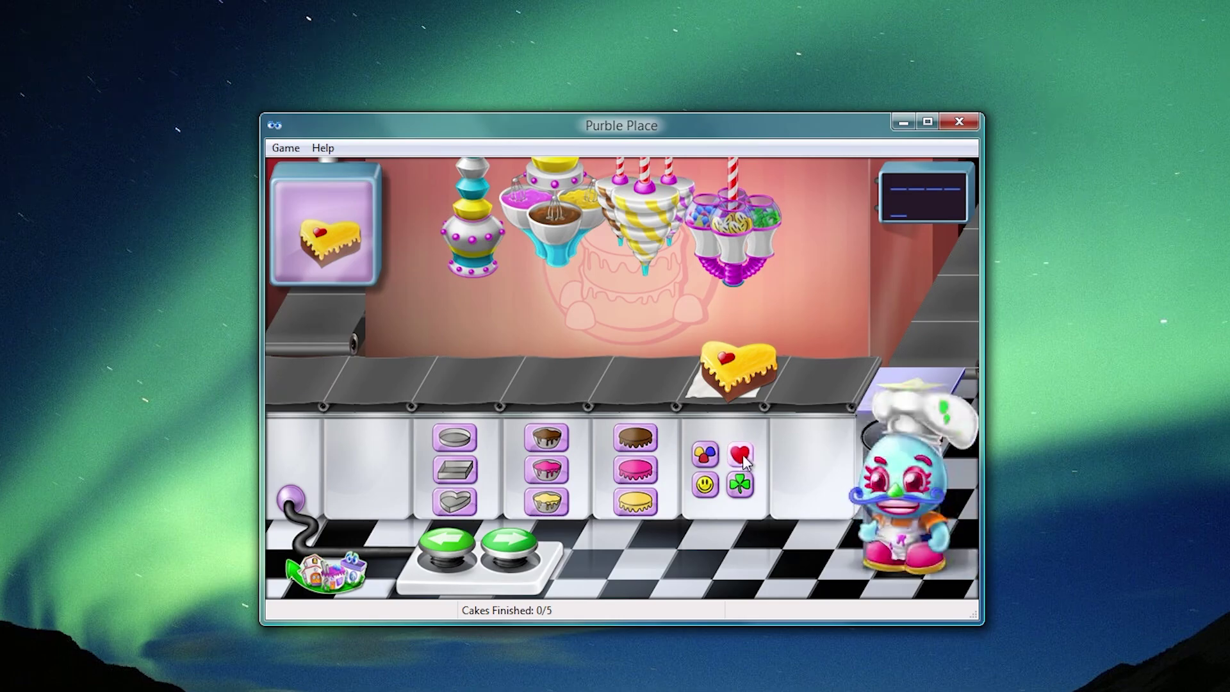
{"action": "left_click", "coordinate": [510, 541]}
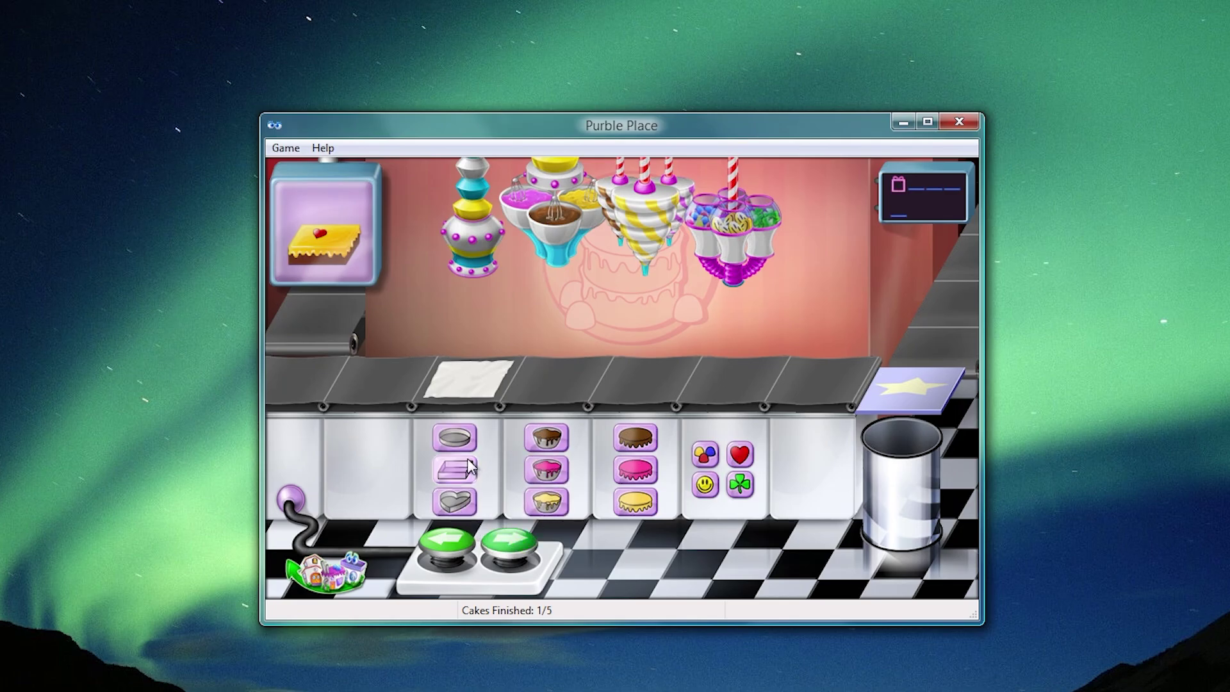
Step: Make a square chocolate cake with yellow icing and a red heart decoration, and send it off for packing
{"action": "left_click", "coordinate": [471, 467]}
{"action": "left_click", "coordinate": [511, 551]}
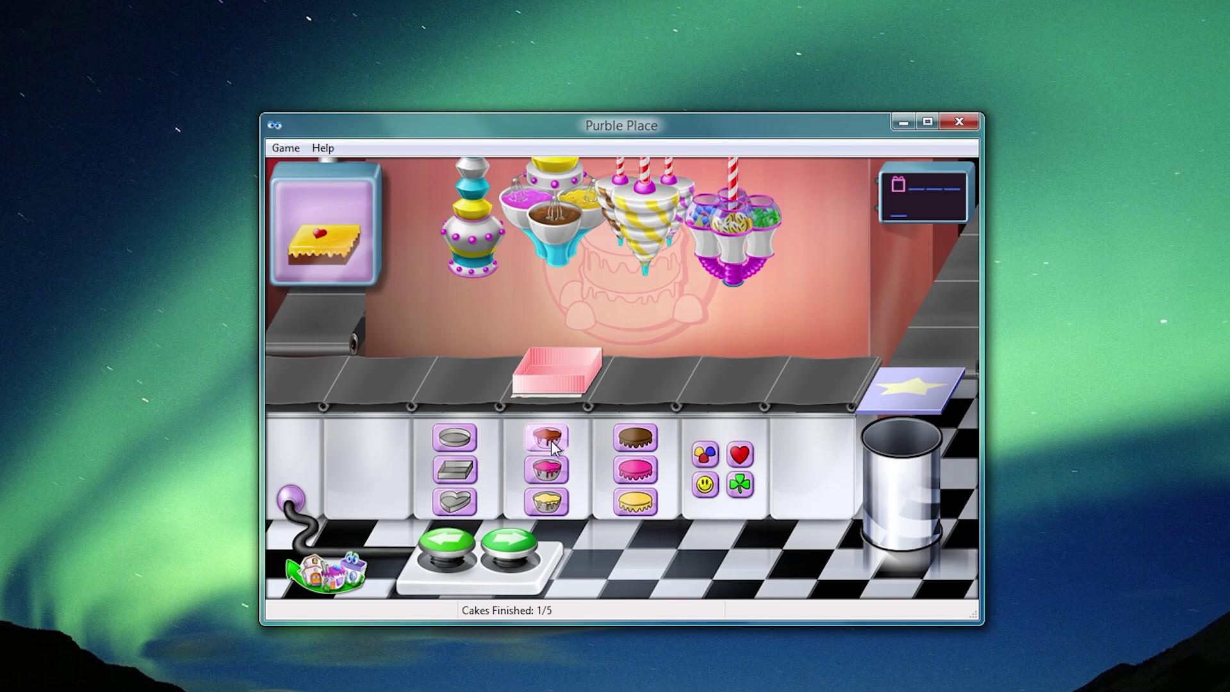
{"action": "left_click", "coordinate": [548, 439]}
{"action": "left_click", "coordinate": [509, 543]}
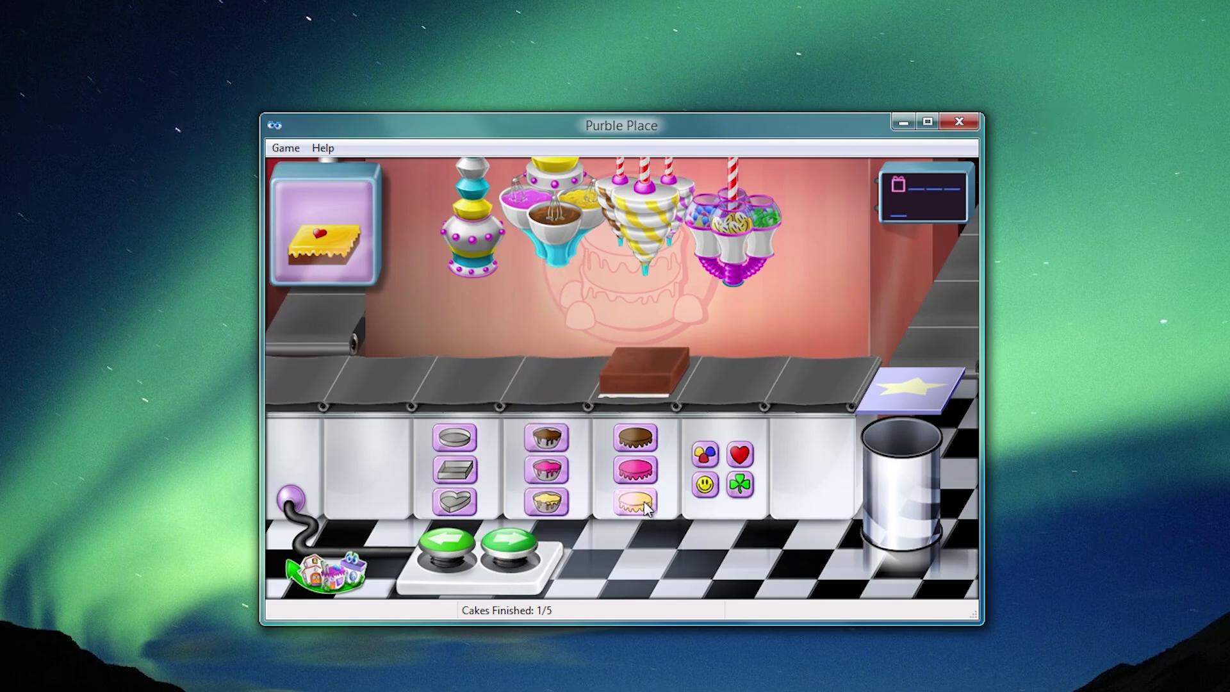
{"action": "left_click", "coordinate": [495, 551]}
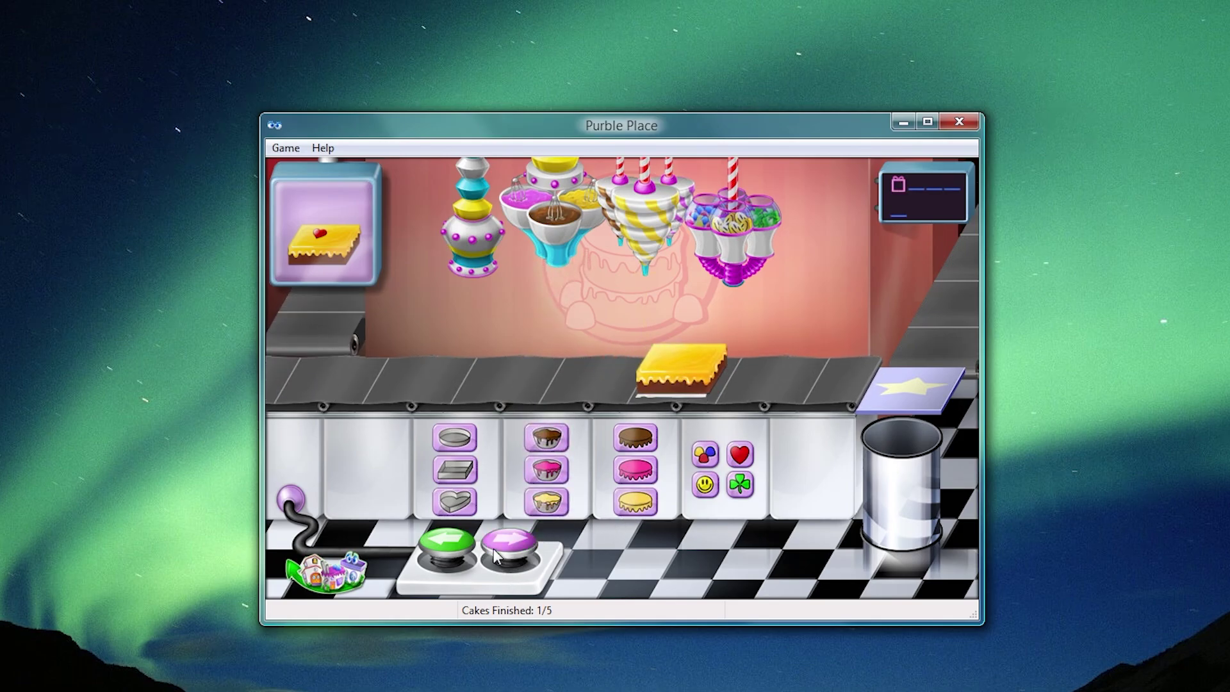
{"action": "left_click", "coordinate": [740, 454]}
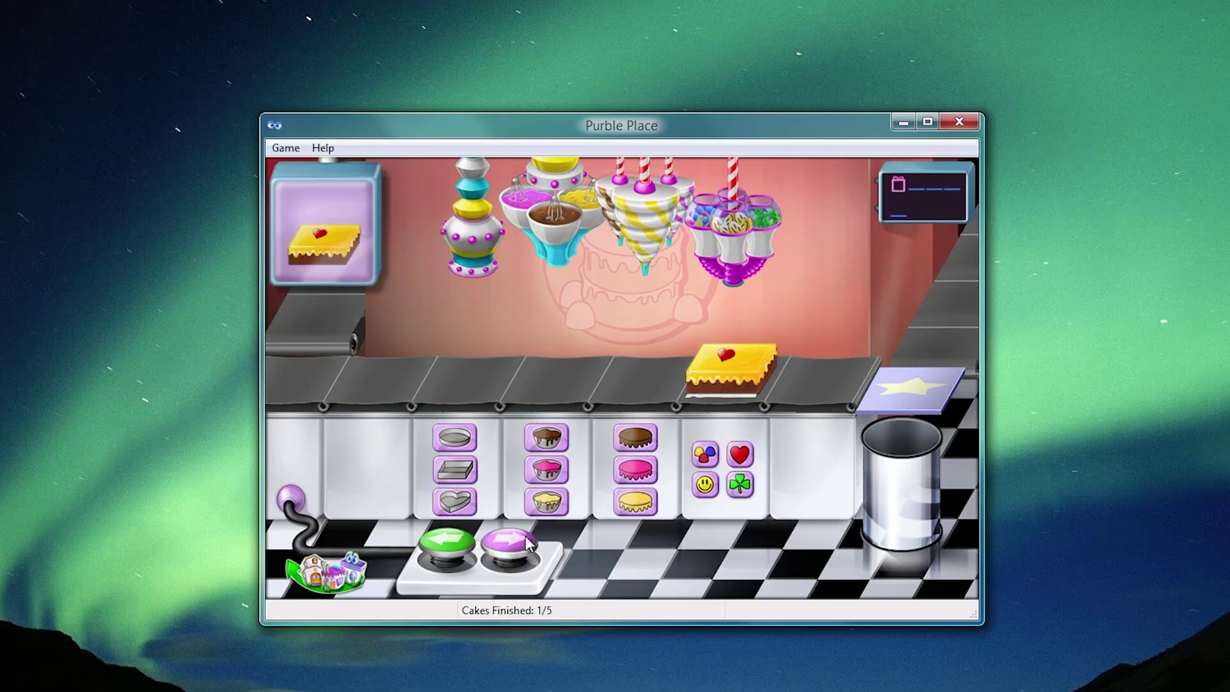
{"action": "left_click", "coordinate": [522, 543]}
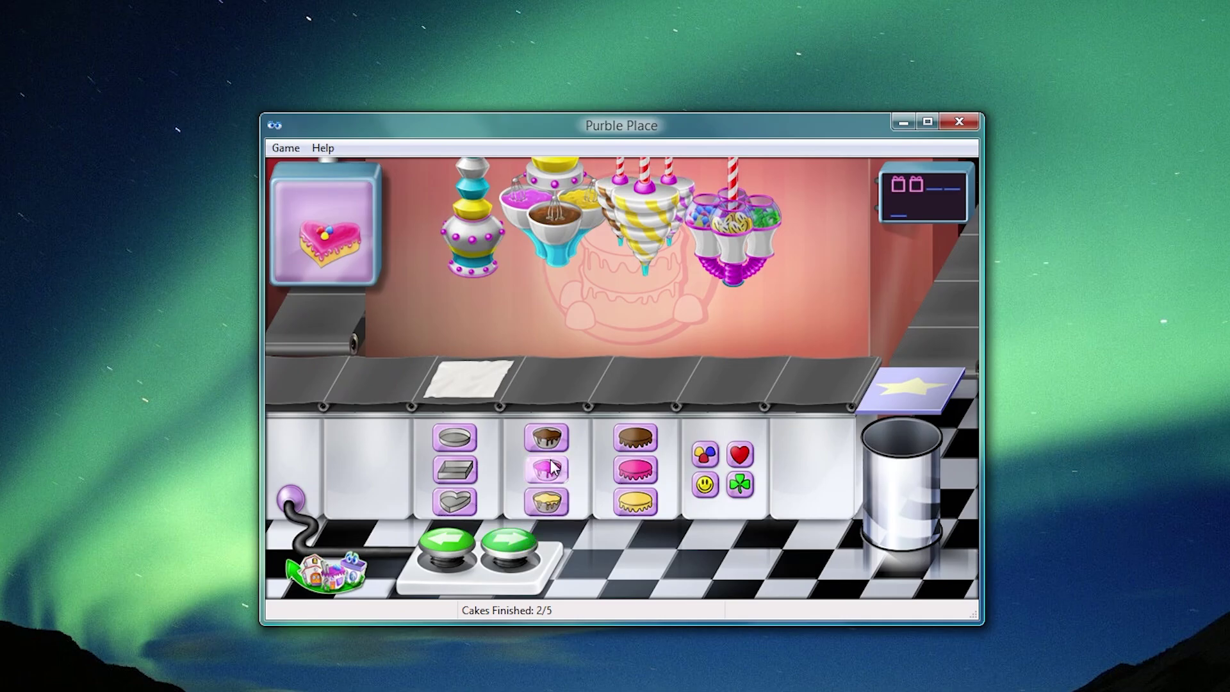
Step: Try to fulfil the heart-shaped cake order with yellow batter and pink icing, sending it off without a decoration
{"action": "left_click", "coordinate": [453, 506]}
{"action": "left_click", "coordinate": [506, 543]}
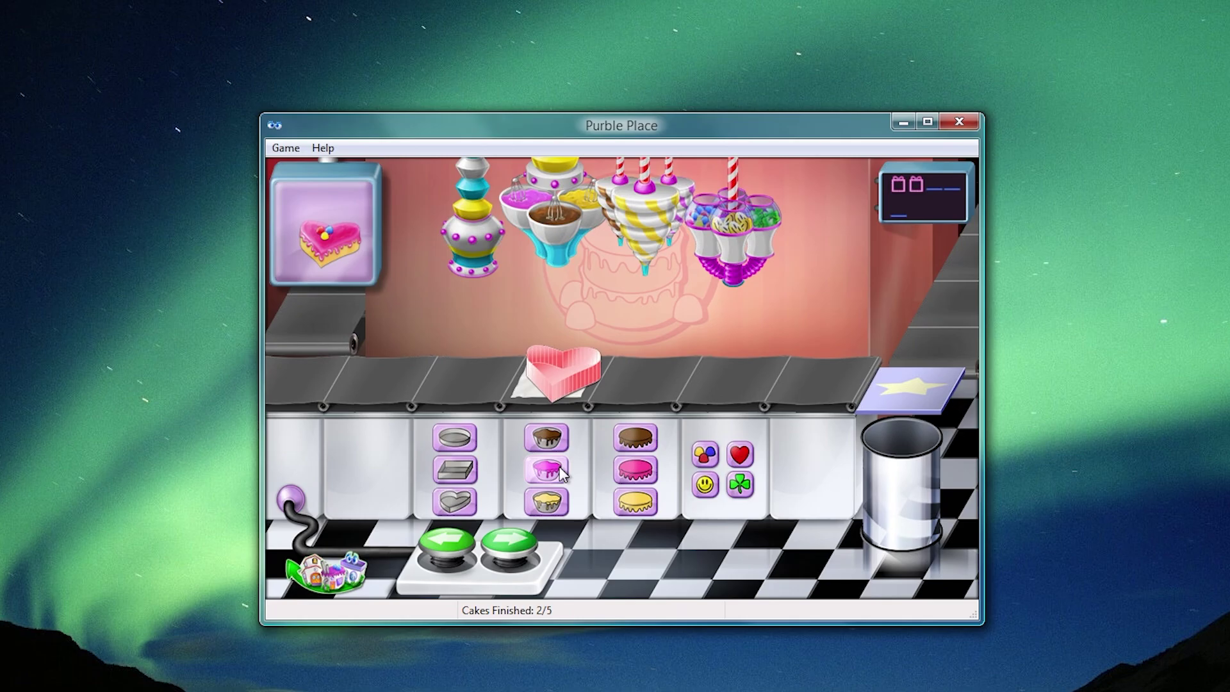
{"action": "left_click", "coordinate": [556, 506]}
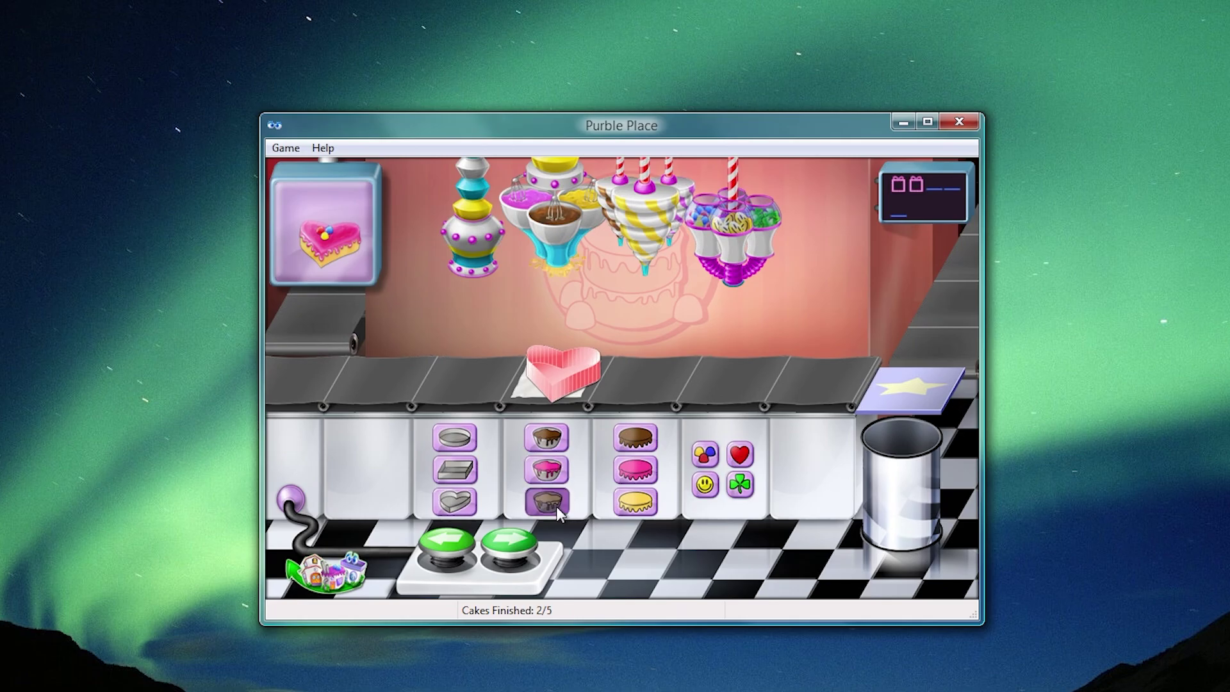
{"action": "left_click", "coordinate": [504, 541]}
{"action": "left_click", "coordinate": [643, 472]}
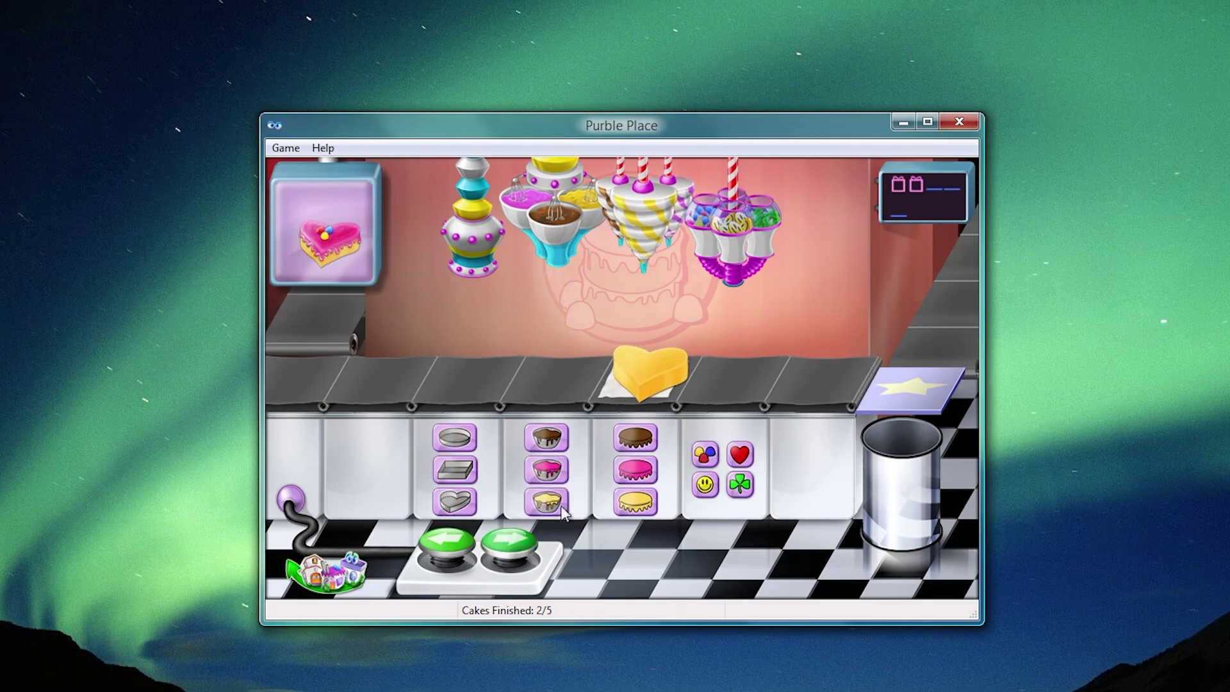
{"action": "left_click", "coordinate": [503, 550]}
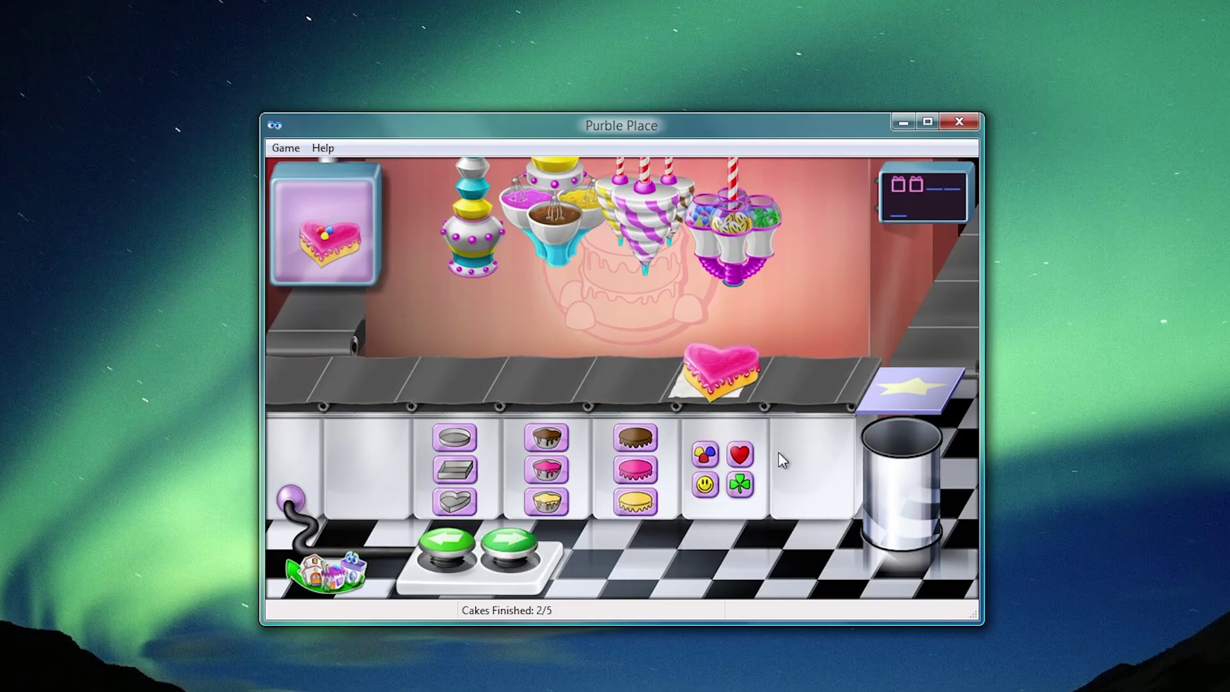
{"action": "left_click", "coordinate": [516, 546]}
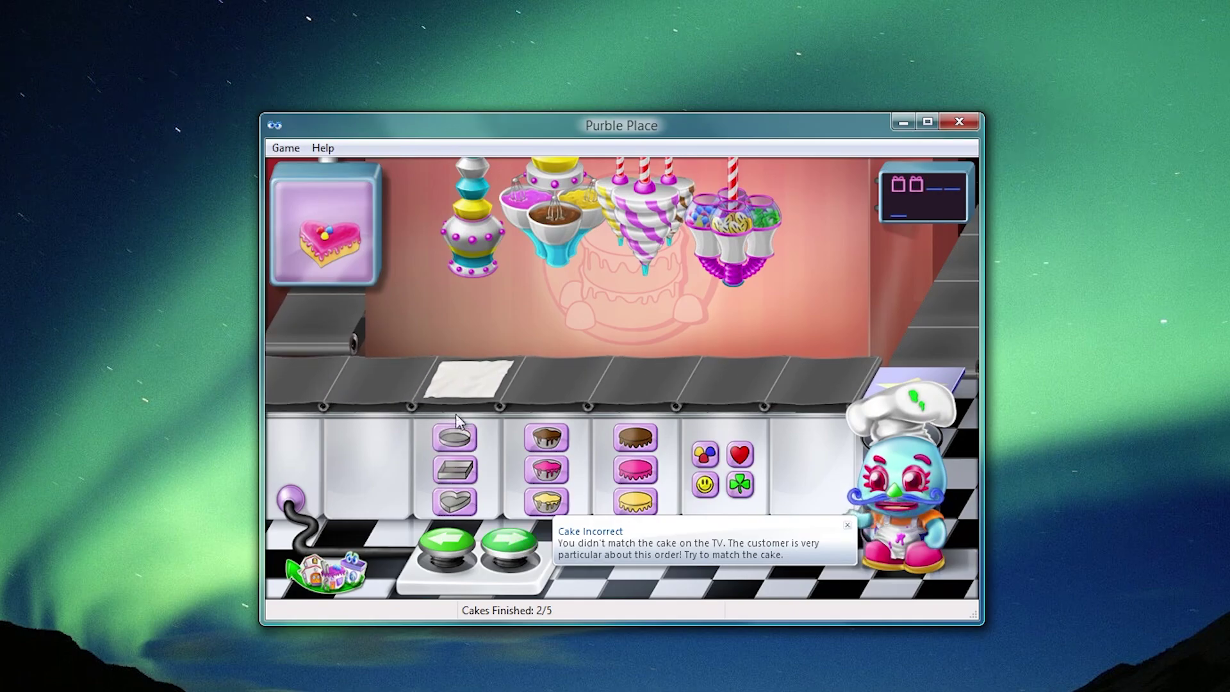
Step: Make a heart-shaped yellow cake with pink icing and the coloured candy decoration, send it off, and bring the next sheet to the pan station
{"action": "left_click", "coordinate": [456, 502]}
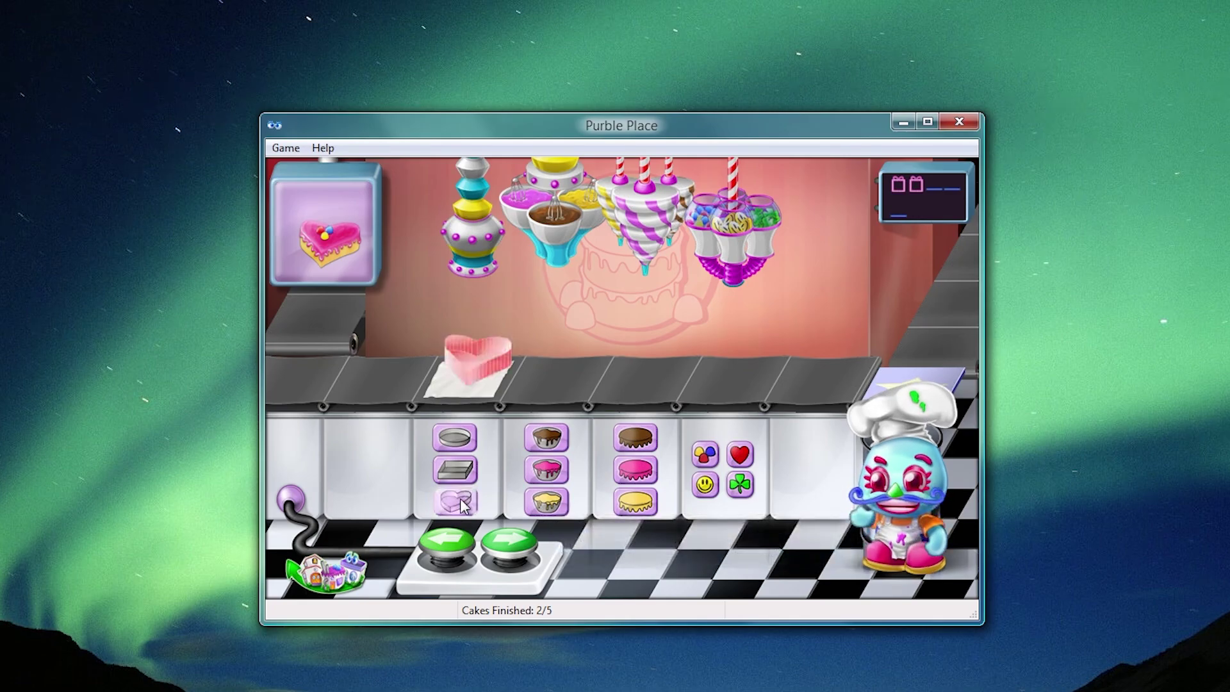
{"action": "left_click", "coordinate": [523, 542]}
{"action": "left_click", "coordinate": [546, 502]}
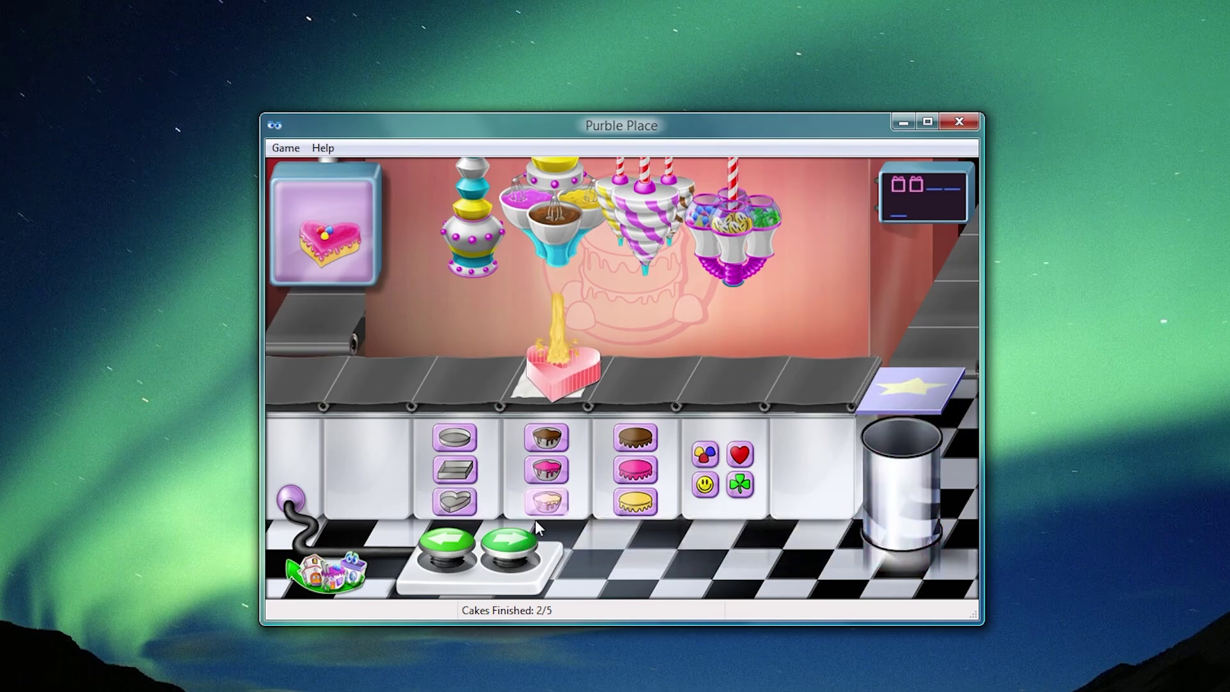
{"action": "left_click", "coordinate": [509, 561]}
{"action": "left_click", "coordinate": [635, 470]}
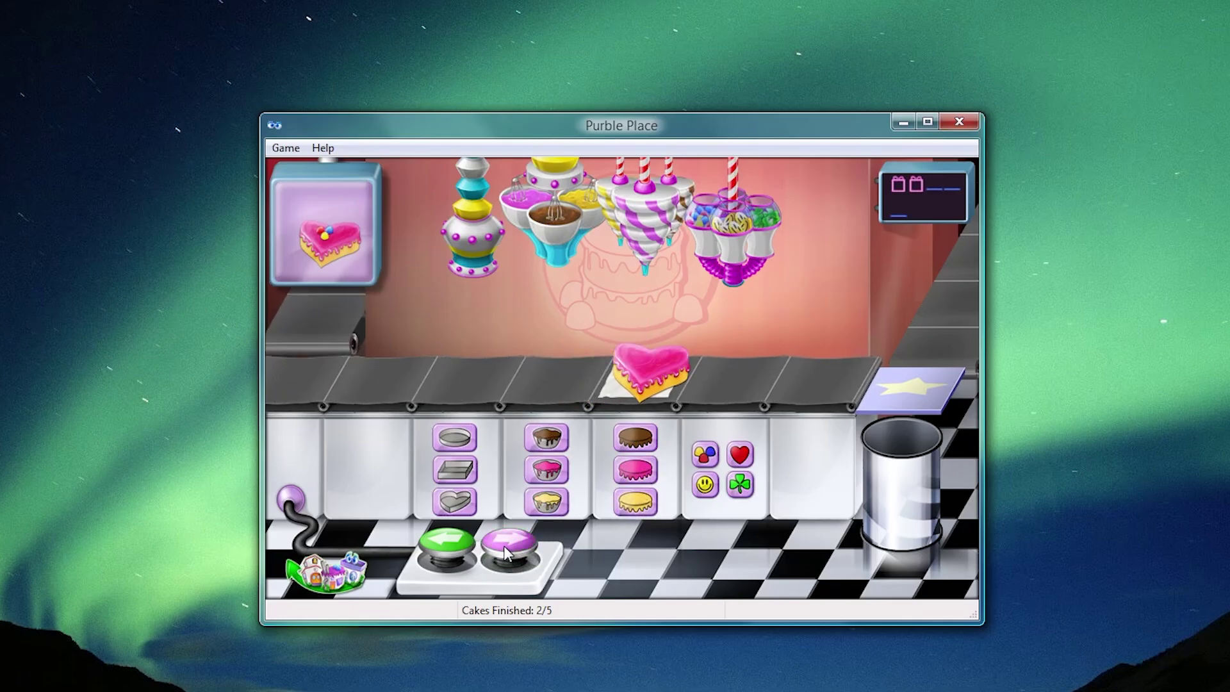
{"action": "left_click", "coordinate": [506, 550]}
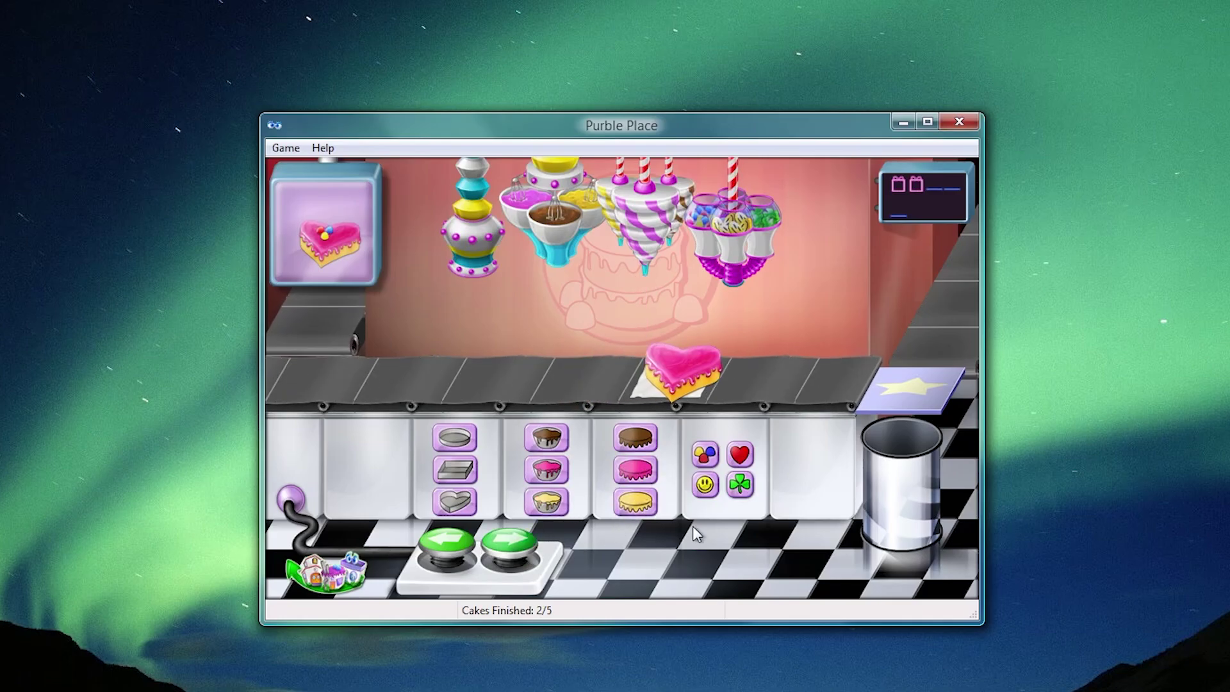
{"action": "left_click", "coordinate": [706, 453]}
{"action": "left_click", "coordinate": [507, 551]}
{"action": "left_click", "coordinate": [506, 555]}
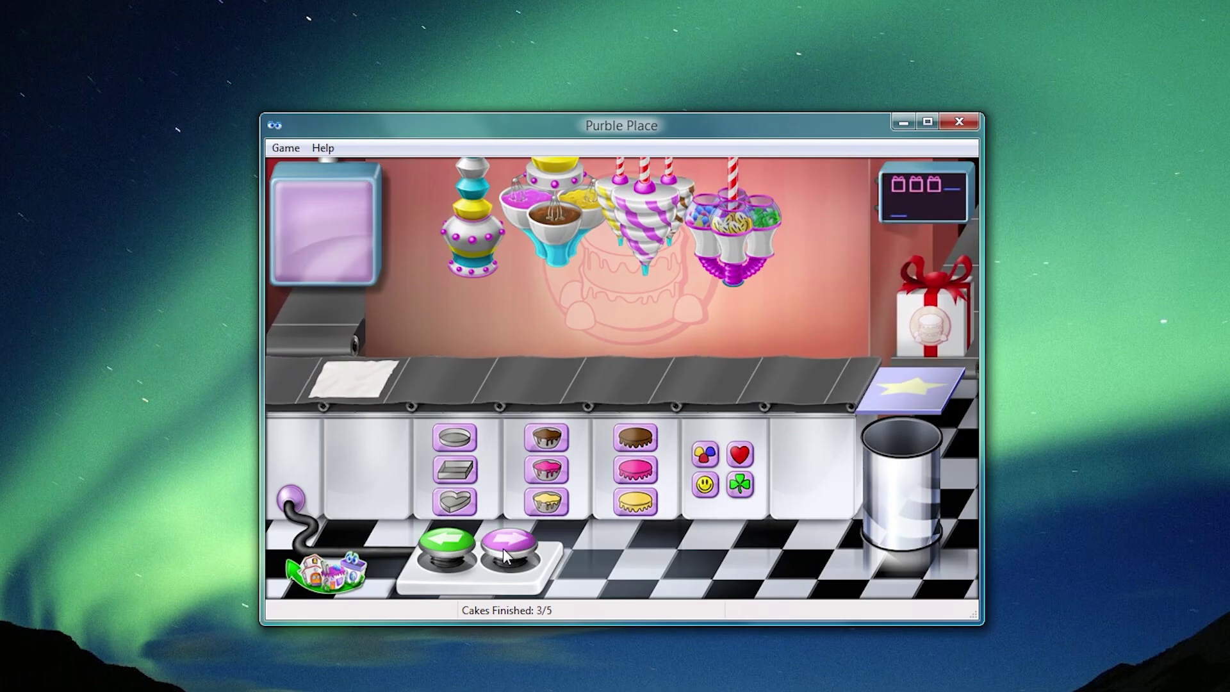
{"action": "left_click", "coordinate": [506, 552]}
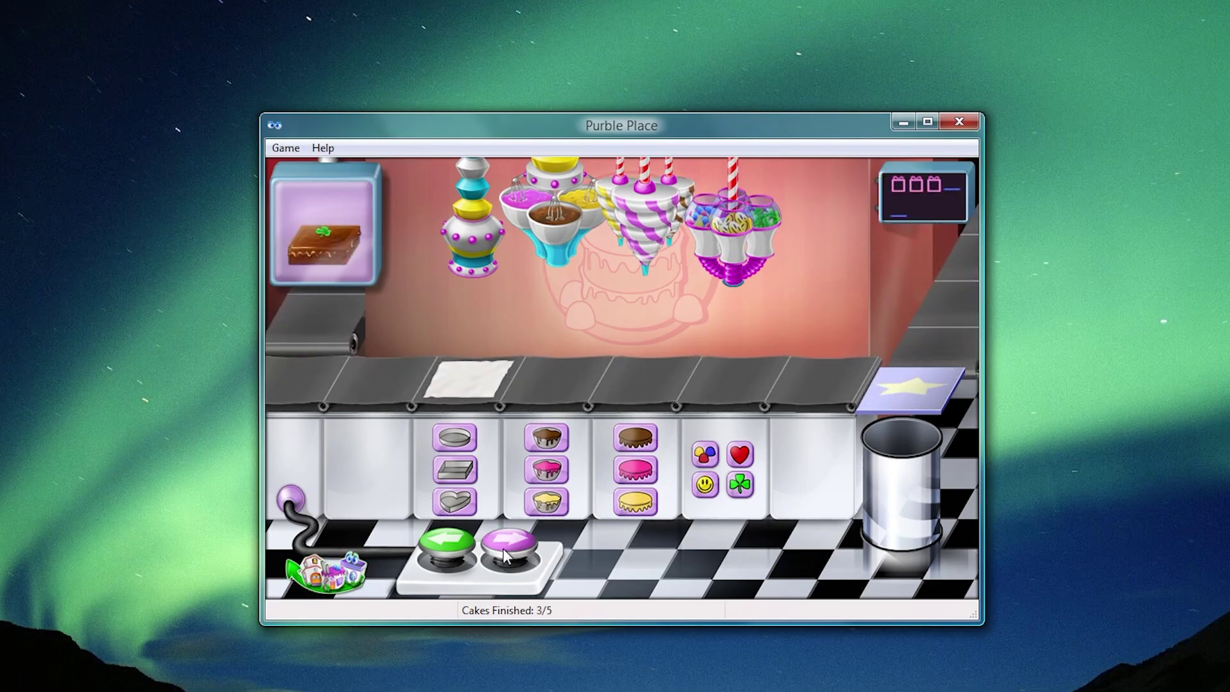
Step: Bake a square chocolate cake and pour chocolate icing over it twice
{"action": "left_click", "coordinate": [455, 470]}
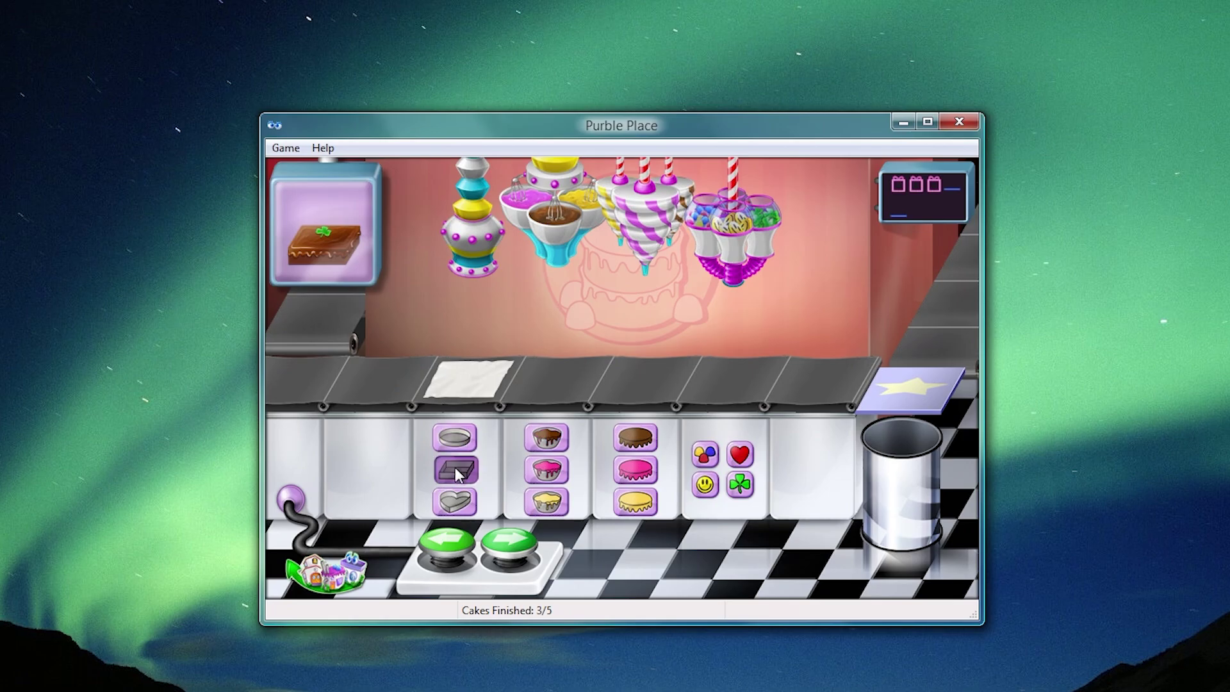
{"action": "left_click", "coordinate": [506, 544]}
{"action": "left_click", "coordinate": [546, 438]}
{"action": "left_click", "coordinate": [509, 545]}
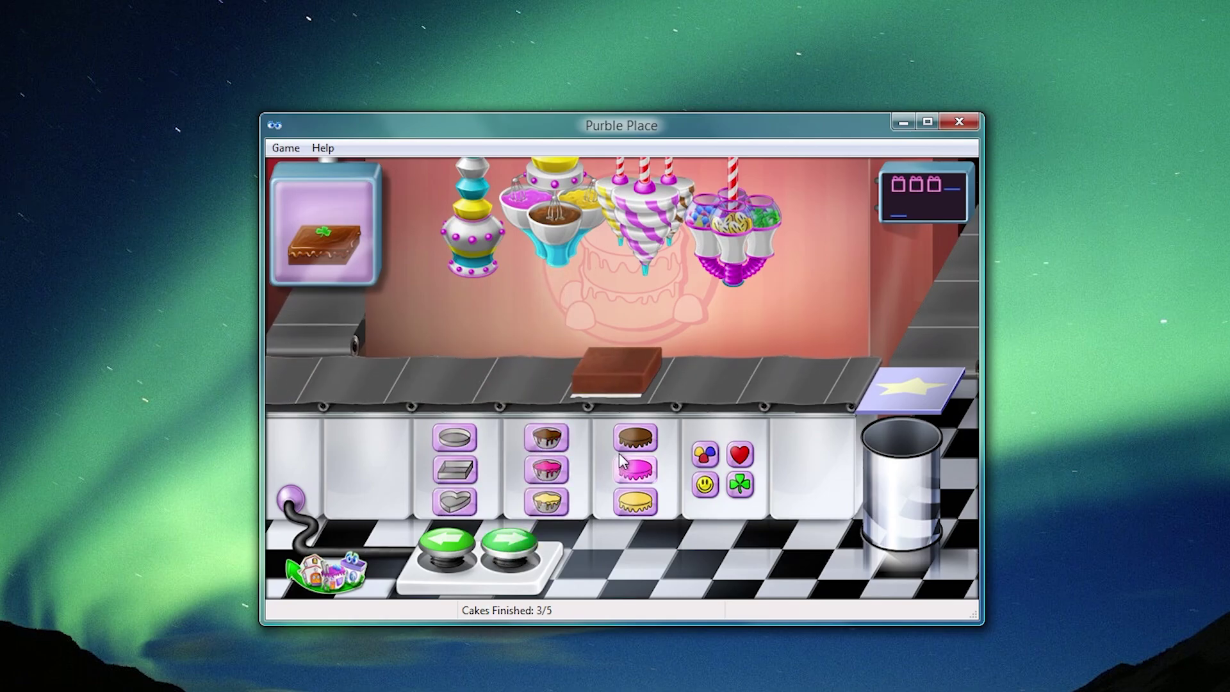
{"action": "left_click", "coordinate": [623, 442]}
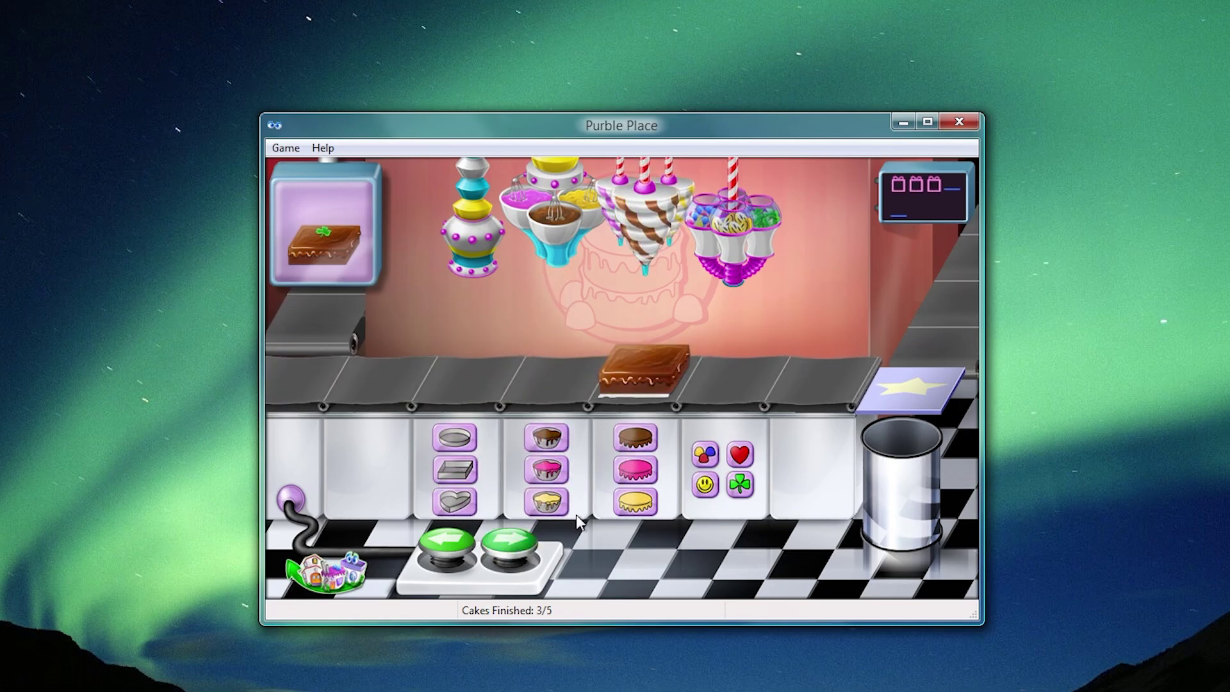
{"action": "left_click", "coordinate": [651, 439]}
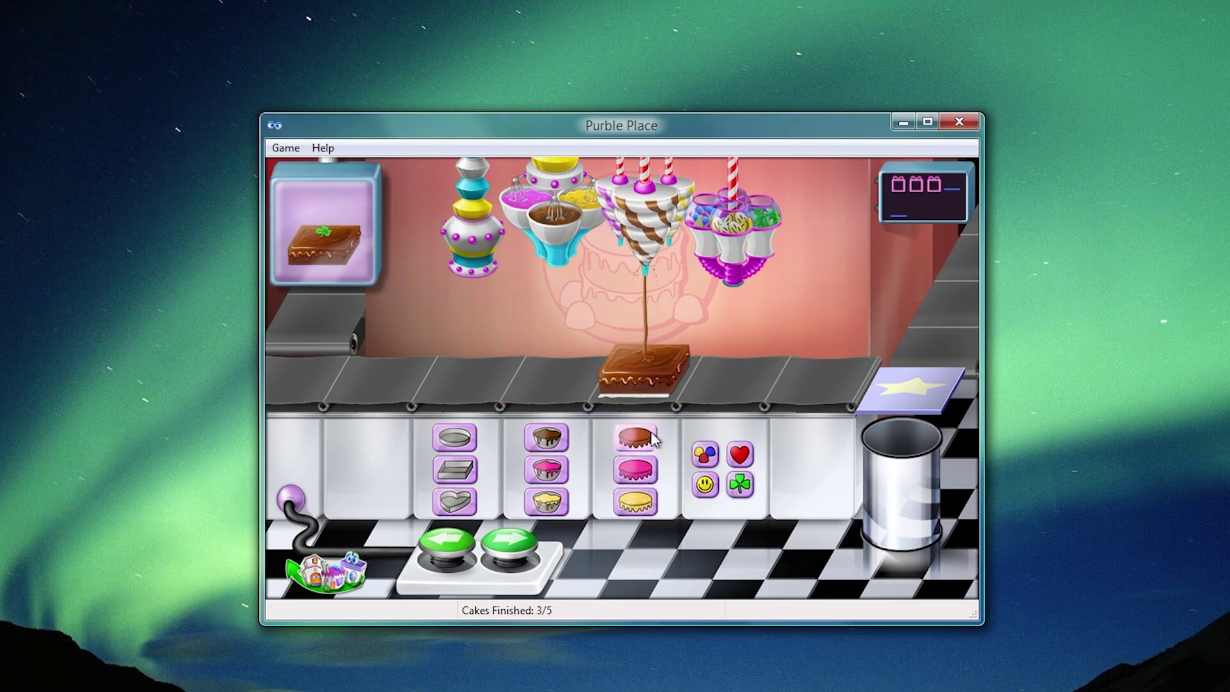
Step: Run the iced chocolate cake back to the start of the conveyor, and send it off without a decoration
{"action": "left_click", "coordinate": [475, 561]}
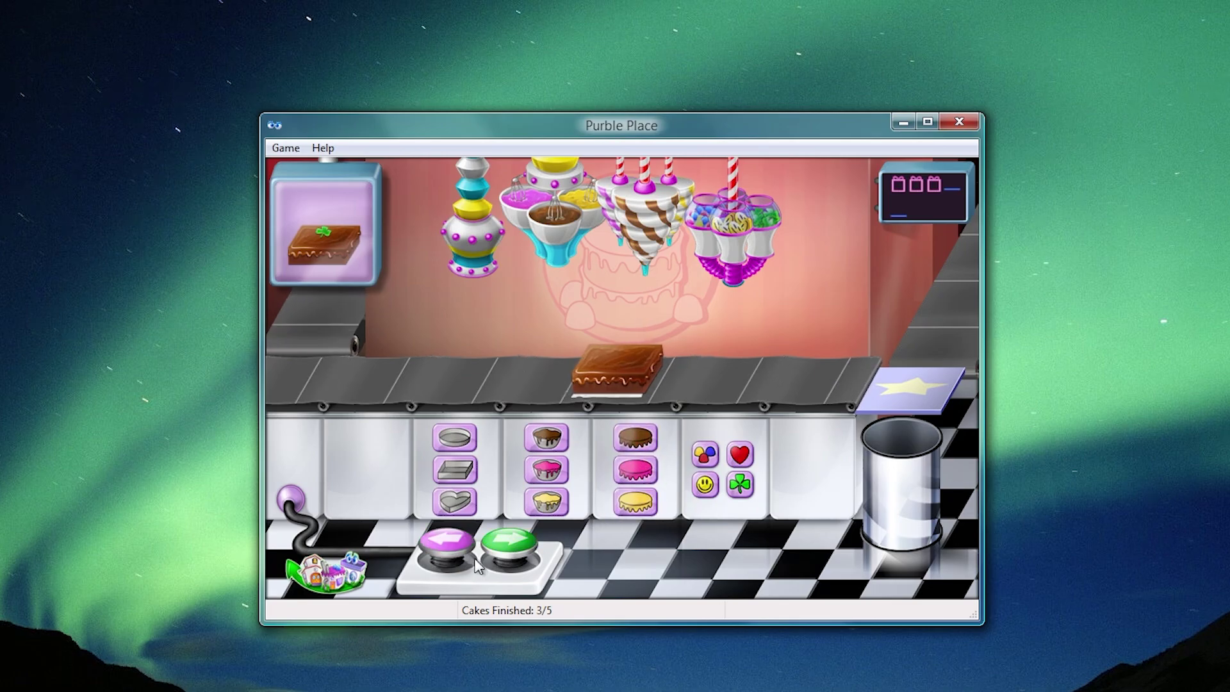
{"action": "left_click", "coordinate": [475, 561]}
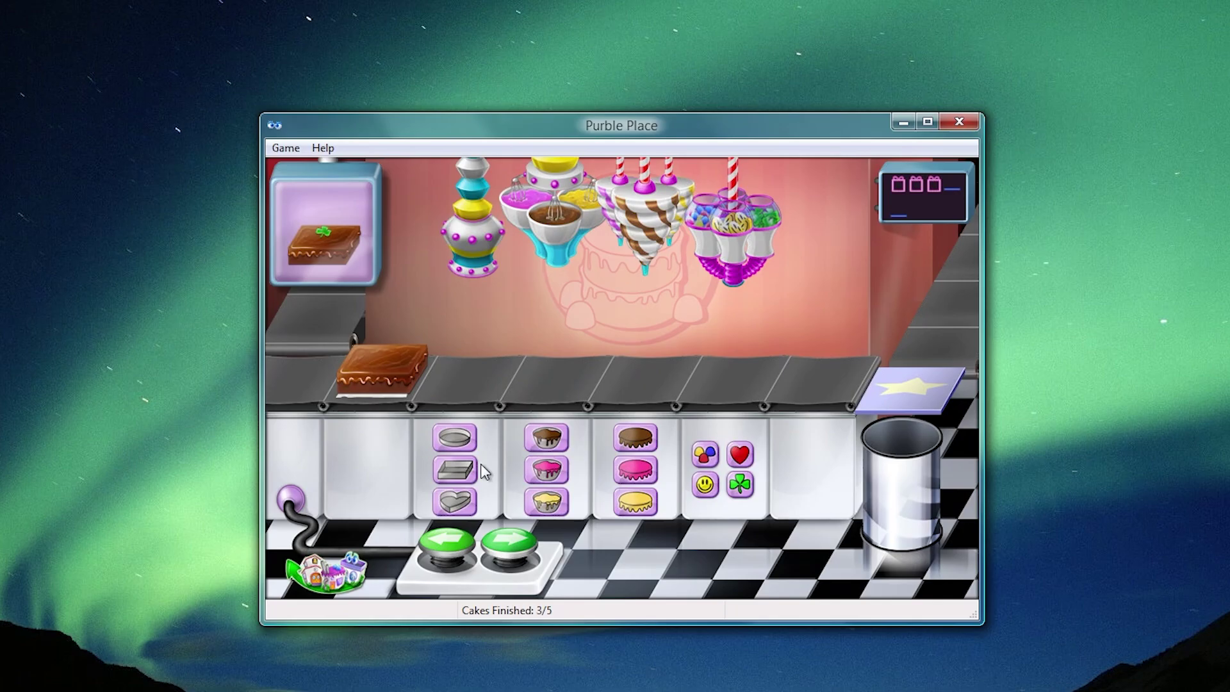
{"action": "left_click", "coordinate": [459, 556]}
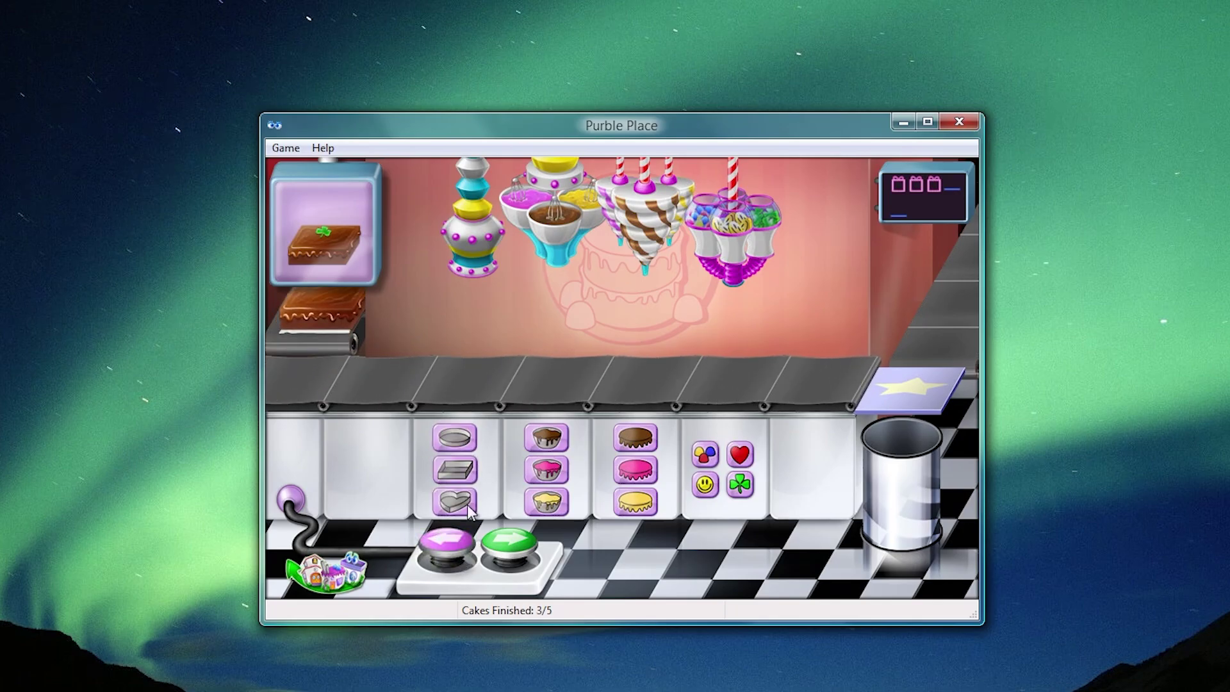
{"action": "left_click", "coordinate": [455, 470]}
{"action": "left_click", "coordinate": [518, 543]}
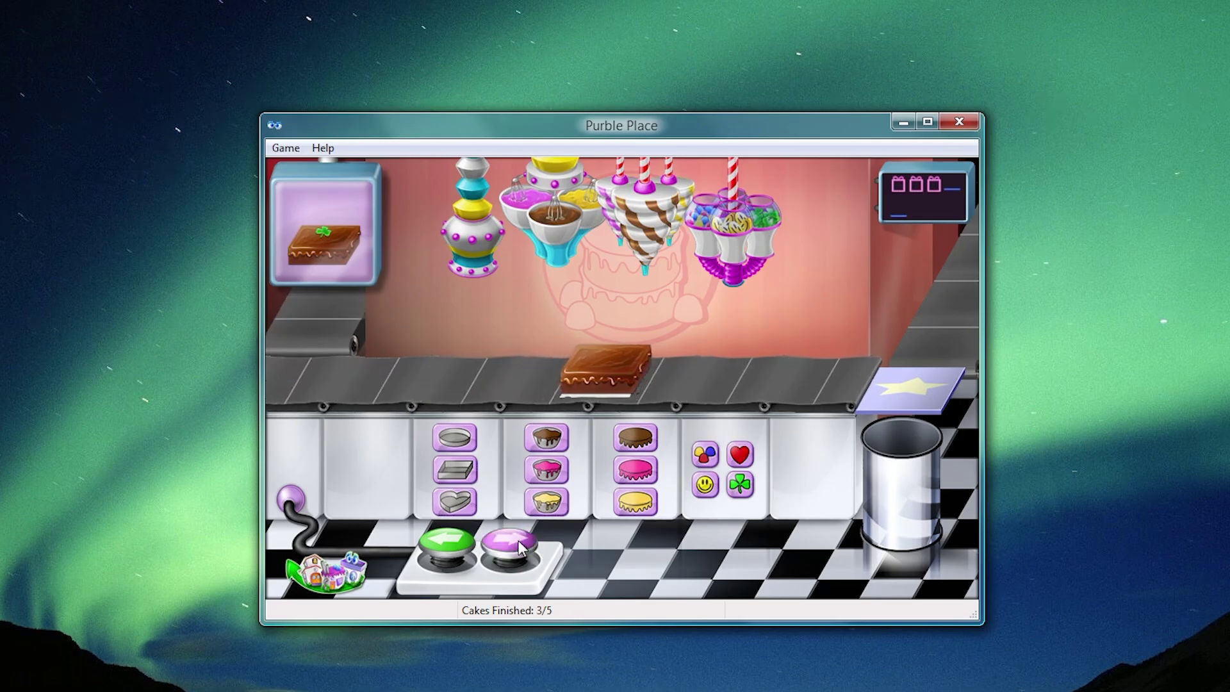
{"action": "left_click", "coordinate": [518, 545]}
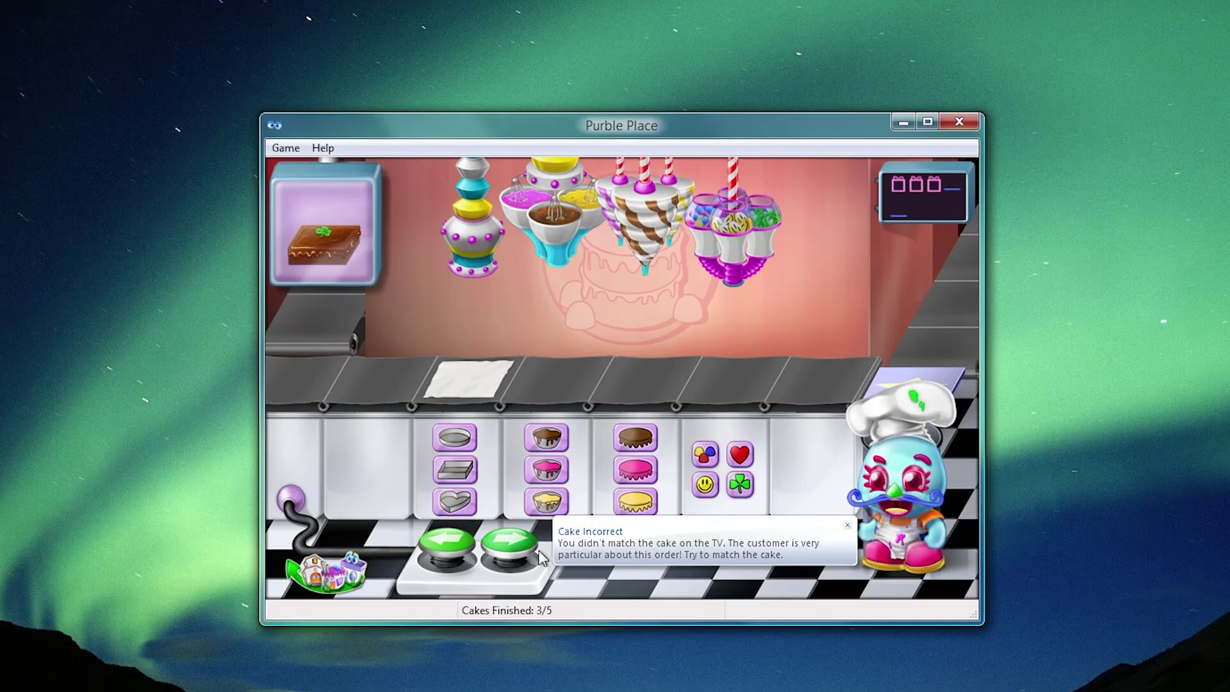
Step: Make a square chocolate cake with chocolate icing and the green clover decoration, and send it off along the conveyor
{"action": "left_click", "coordinate": [457, 470]}
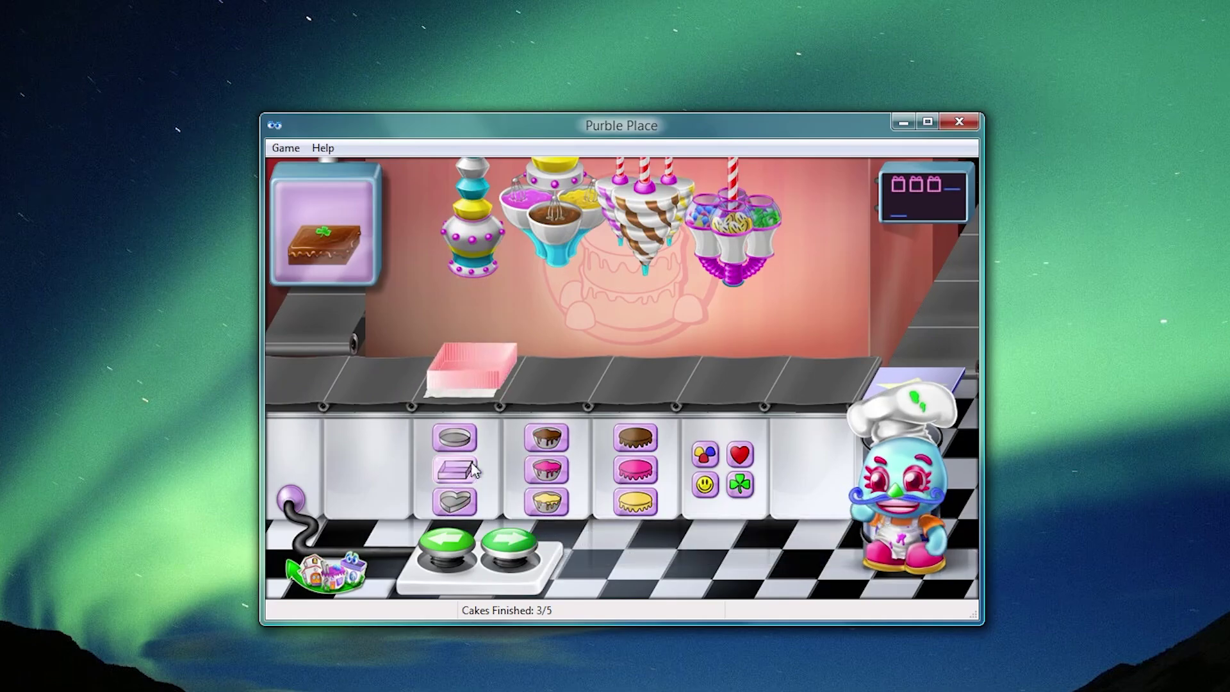
{"action": "left_click", "coordinate": [552, 434]}
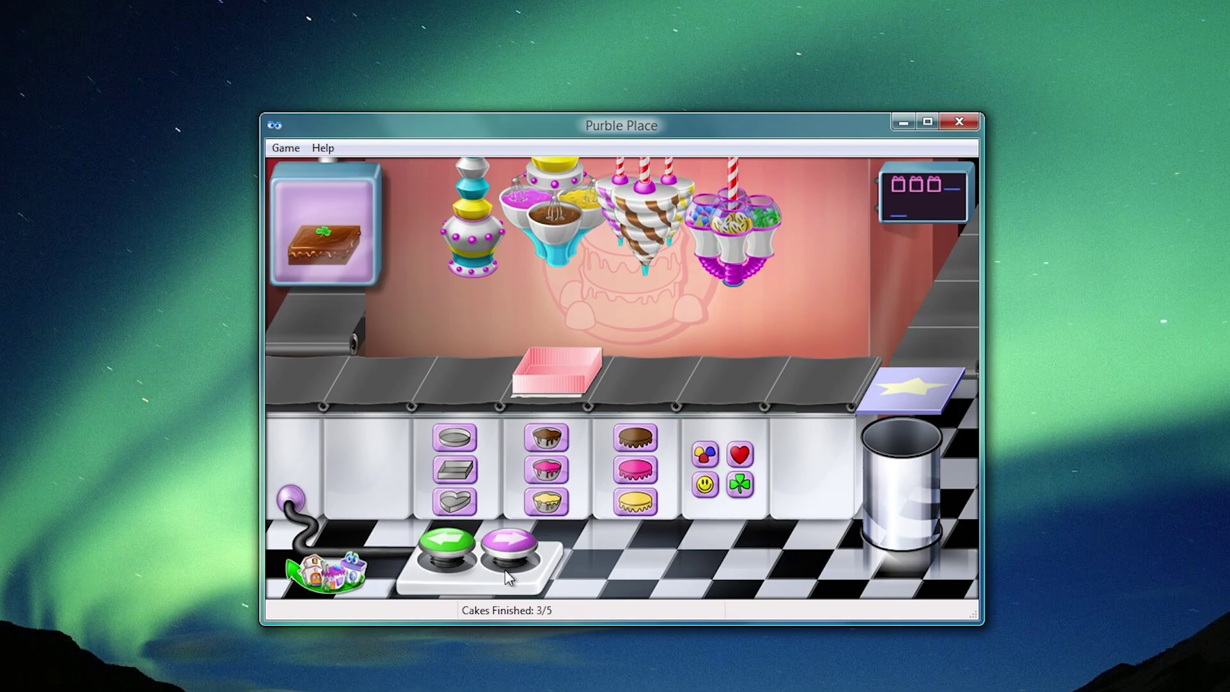
{"action": "left_click", "coordinate": [540, 440]}
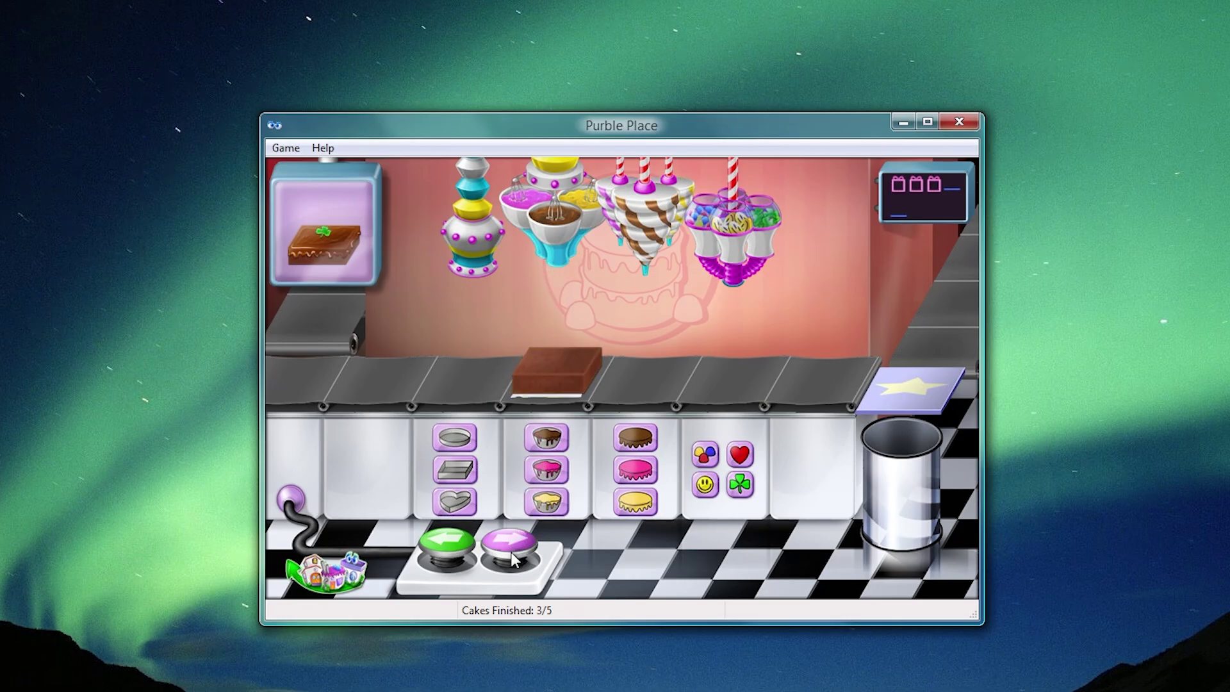
{"action": "left_click", "coordinate": [635, 438]}
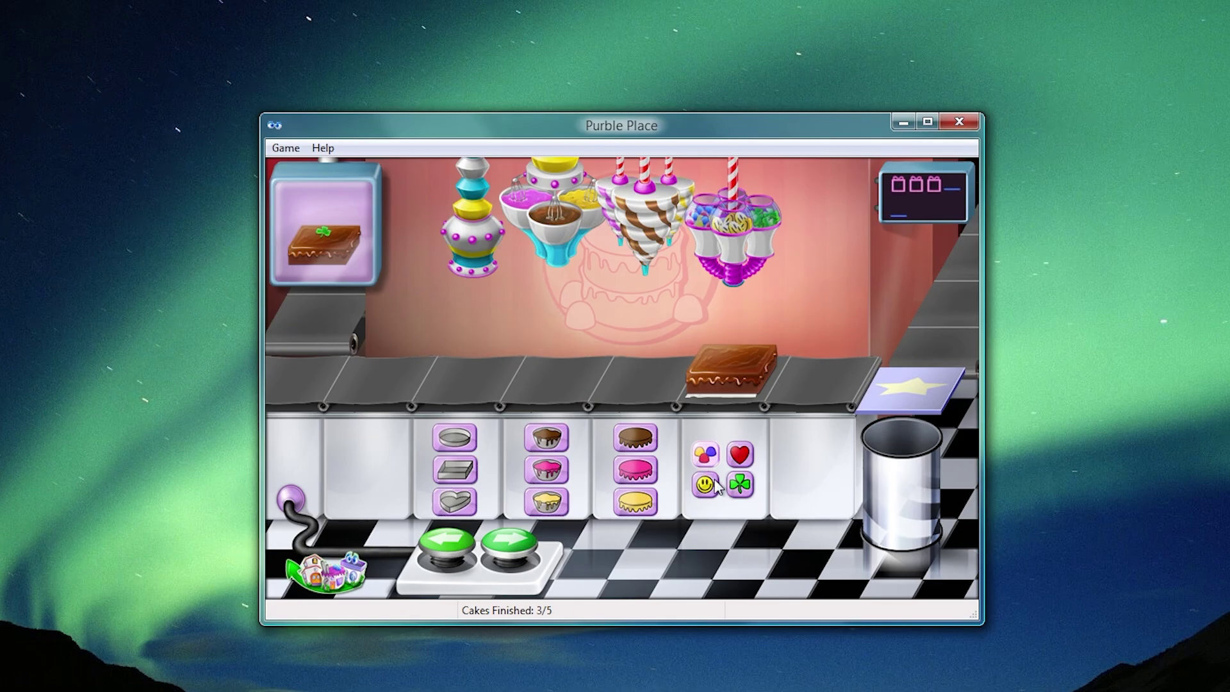
{"action": "left_click", "coordinate": [740, 484]}
{"action": "left_click", "coordinate": [510, 549]}
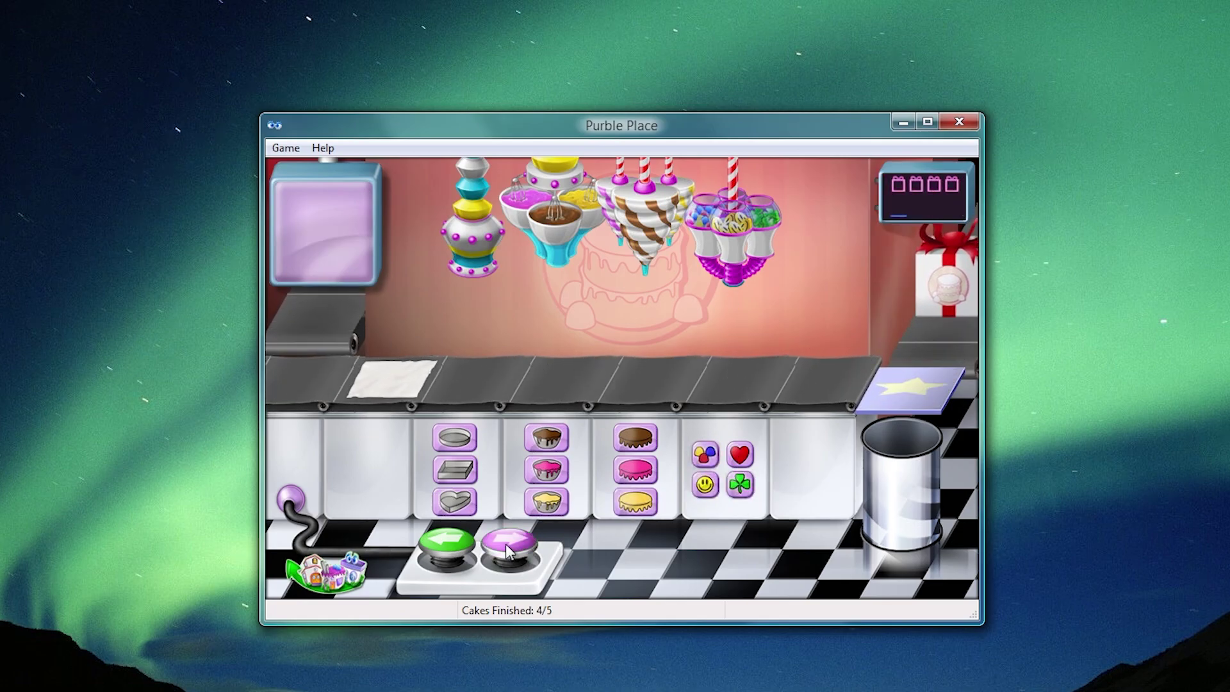
Step: Exit Purble Place with the game saved for next time, and glance at the Start menu
{"action": "left_click", "coordinate": [960, 121]}
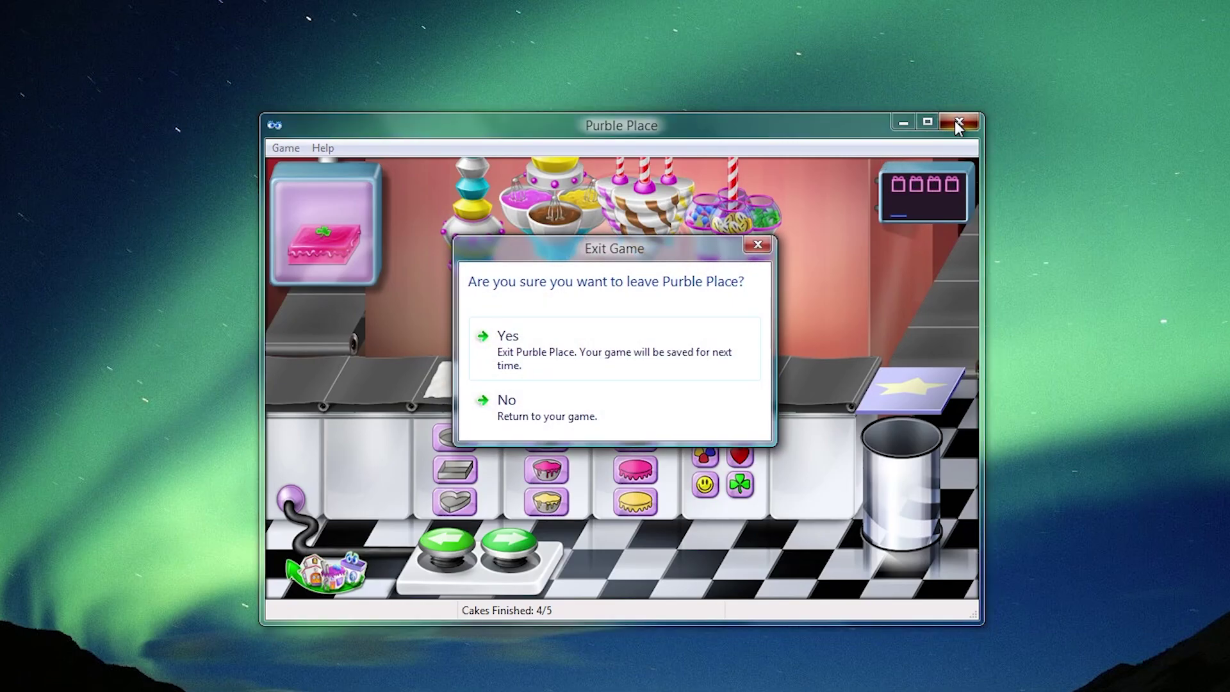
{"action": "left_click", "coordinate": [651, 346]}
{"action": "key", "text": "super"}
{"action": "key", "text": "super"}
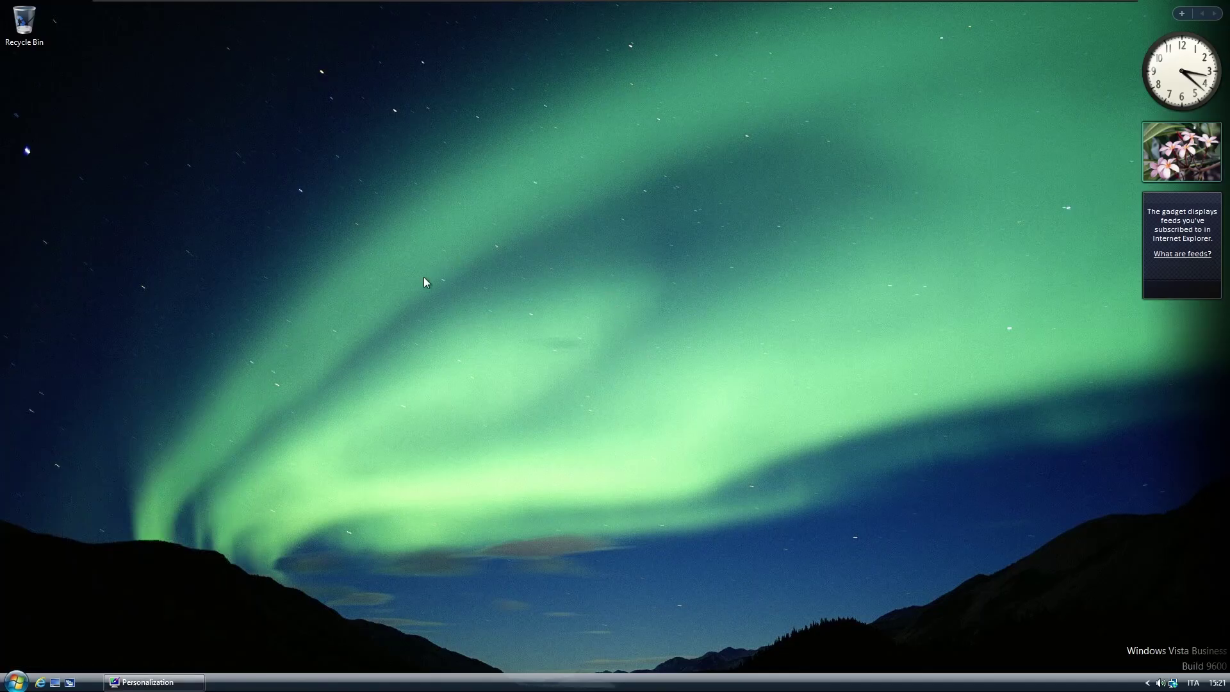
{"action": "key", "text": "super"}
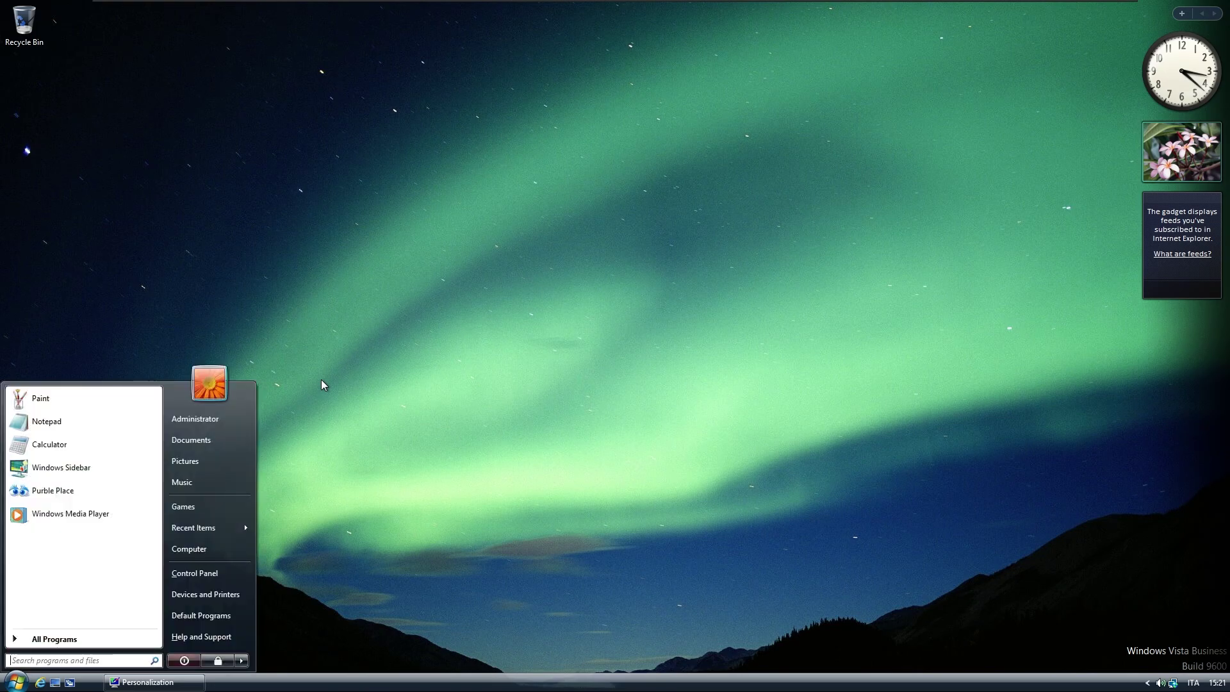
{"action": "left_click", "coordinate": [278, 420]}
{"action": "left_click_drag", "start_coordinate": [229, 321], "coordinate": [286, 244]}
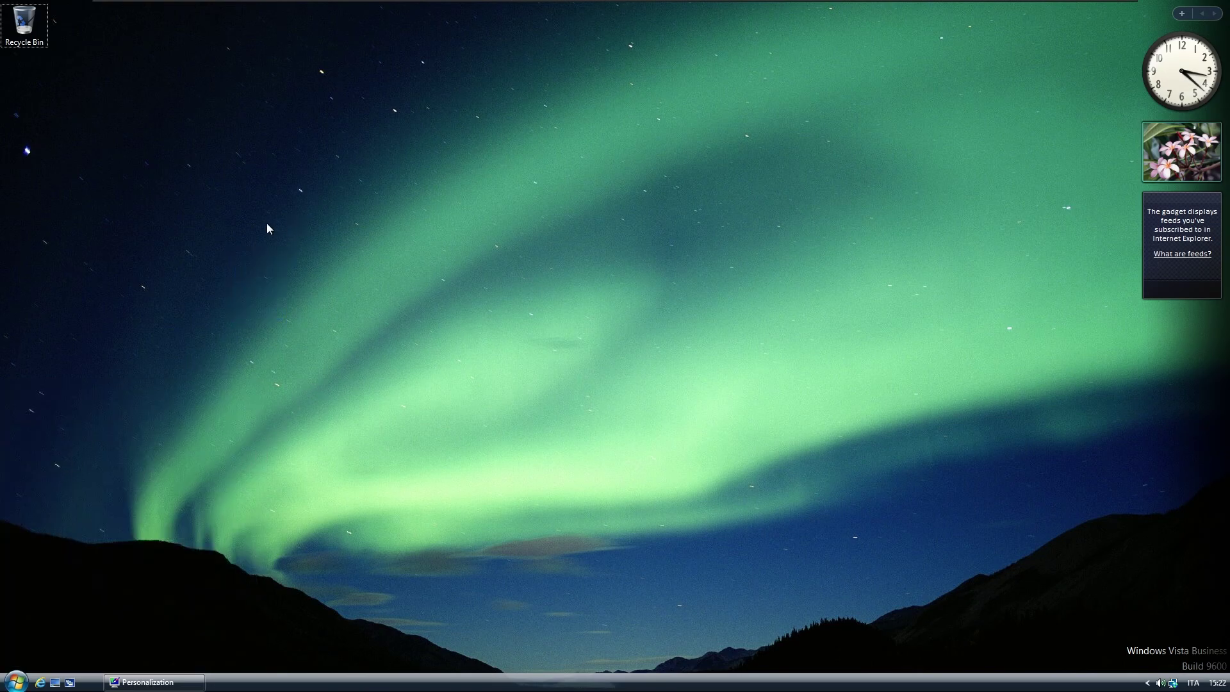
Step: Run "control" to open the Control Panel, and go to the System page under System and Security
{"action": "key", "text": "super+r"}
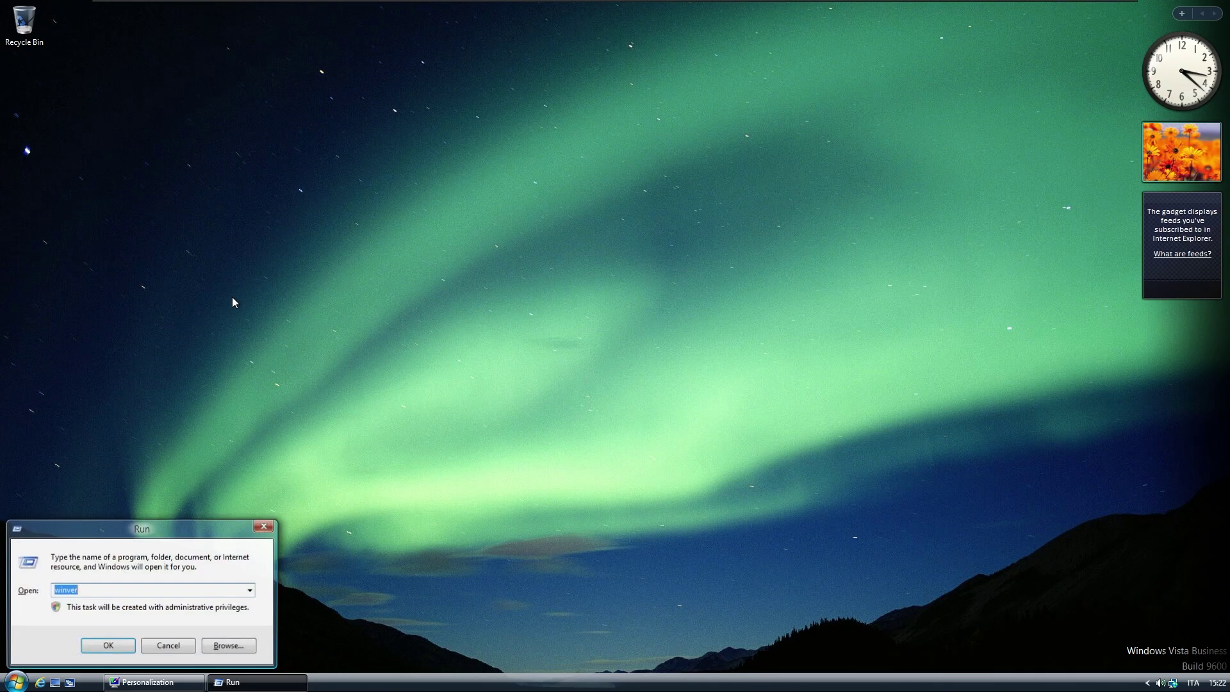
{"action": "type", "text": "co"}
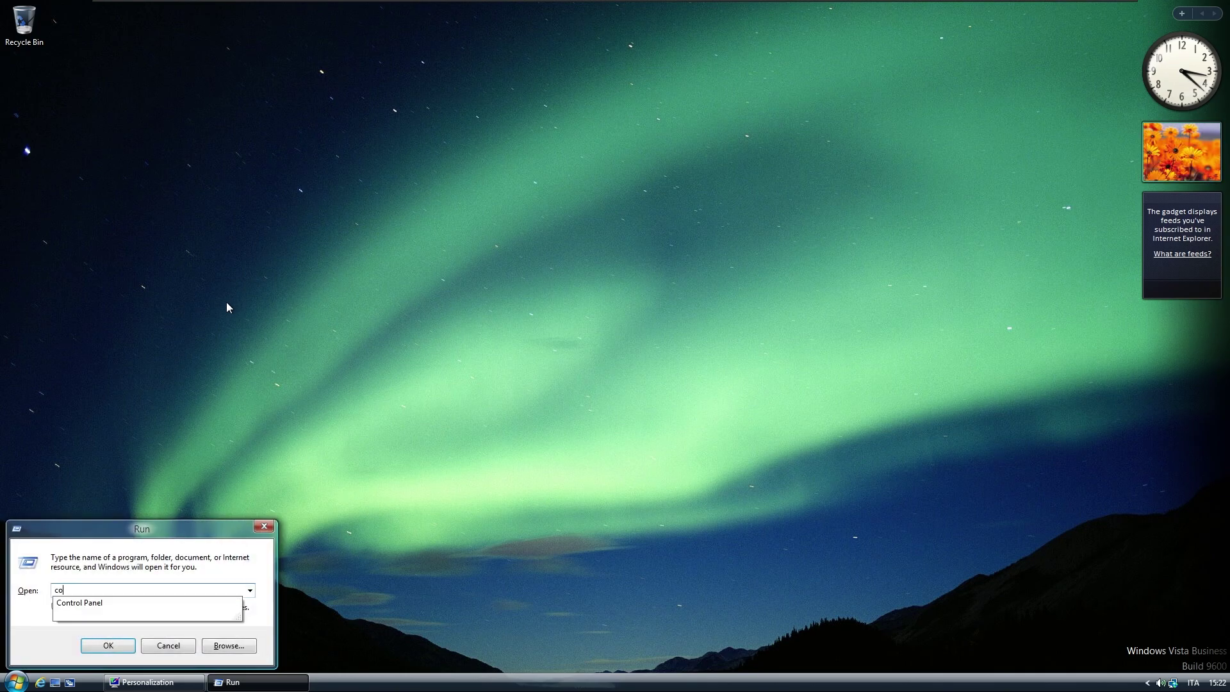
{"action": "type", "text": "ntrol"}
{"action": "key", "text": "Return"}
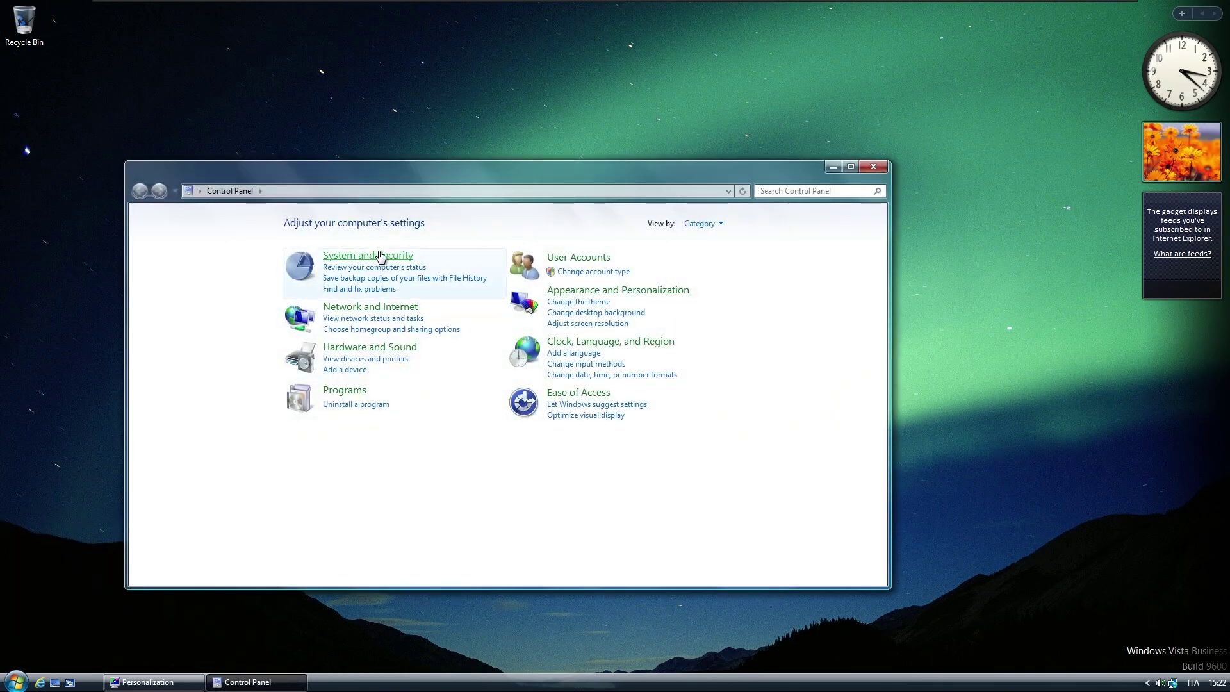
{"action": "left_click", "coordinate": [377, 257]}
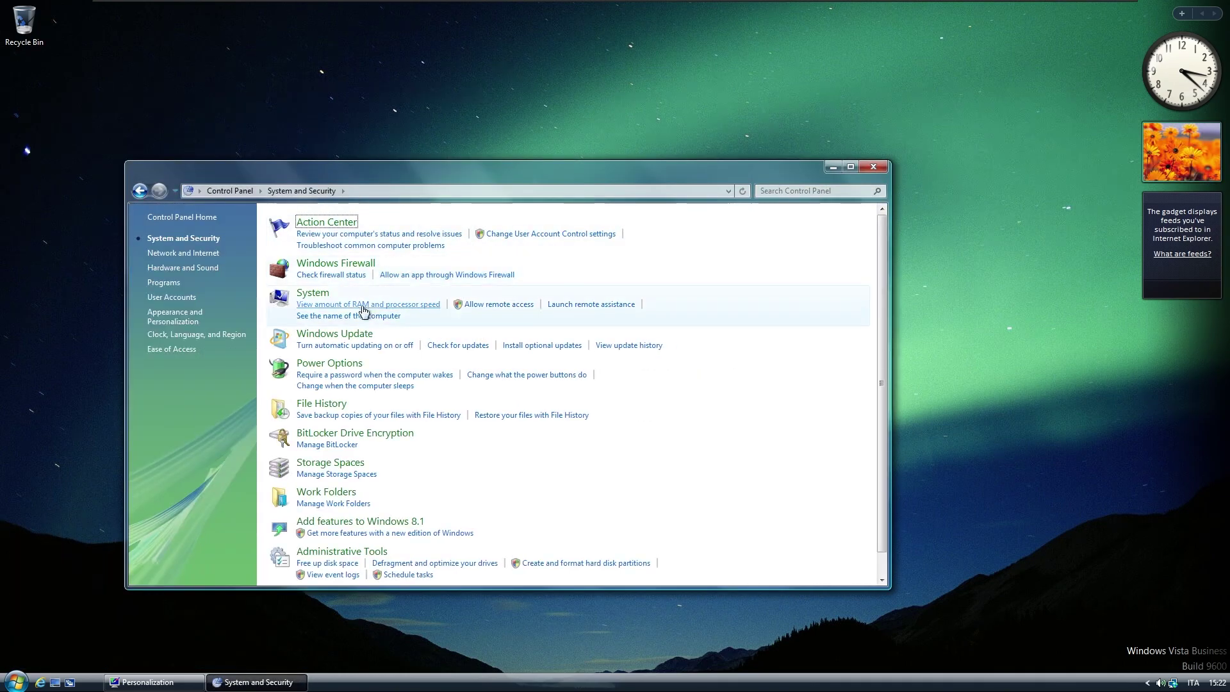
{"action": "left_click", "coordinate": [322, 294]}
Step: Review the computer's basic information from the Windows edition down to the activation section, and close the window
{"action": "scroll", "coordinate": [526, 336], "scroll_direction": "down", "scroll_amount": 3}
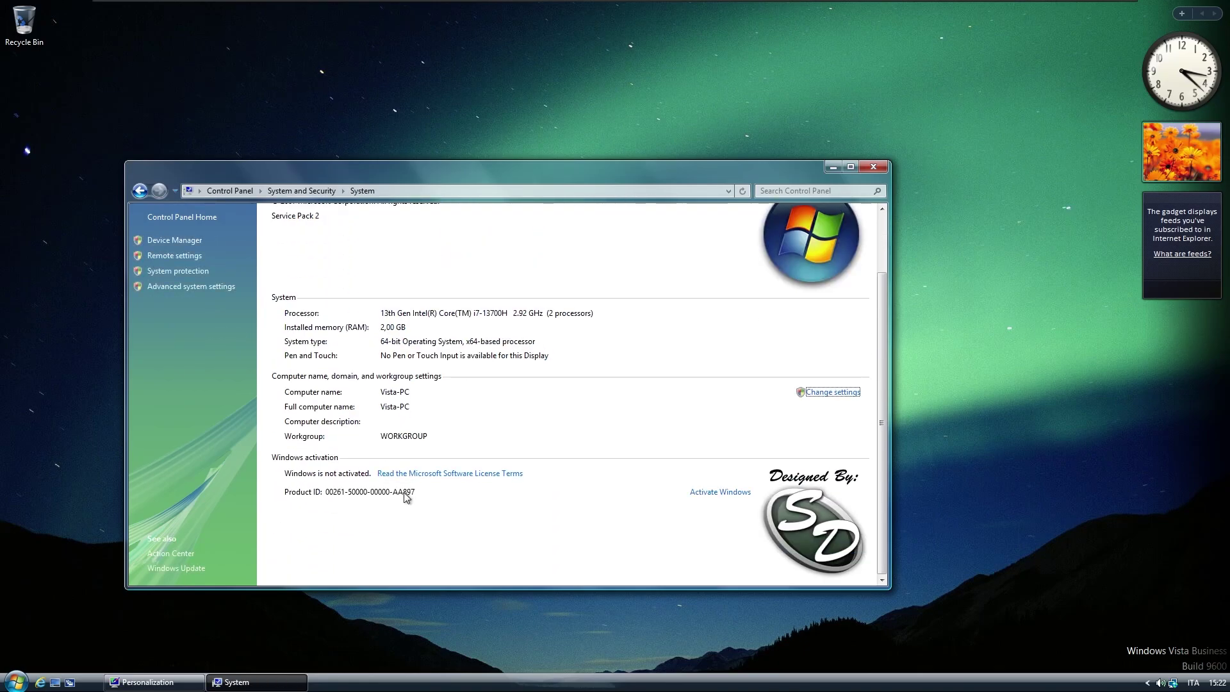
{"action": "scroll", "coordinate": [419, 501], "scroll_direction": "up", "scroll_amount": 1}
{"action": "scroll", "coordinate": [422, 503], "scroll_direction": "up", "scroll_amount": 3}
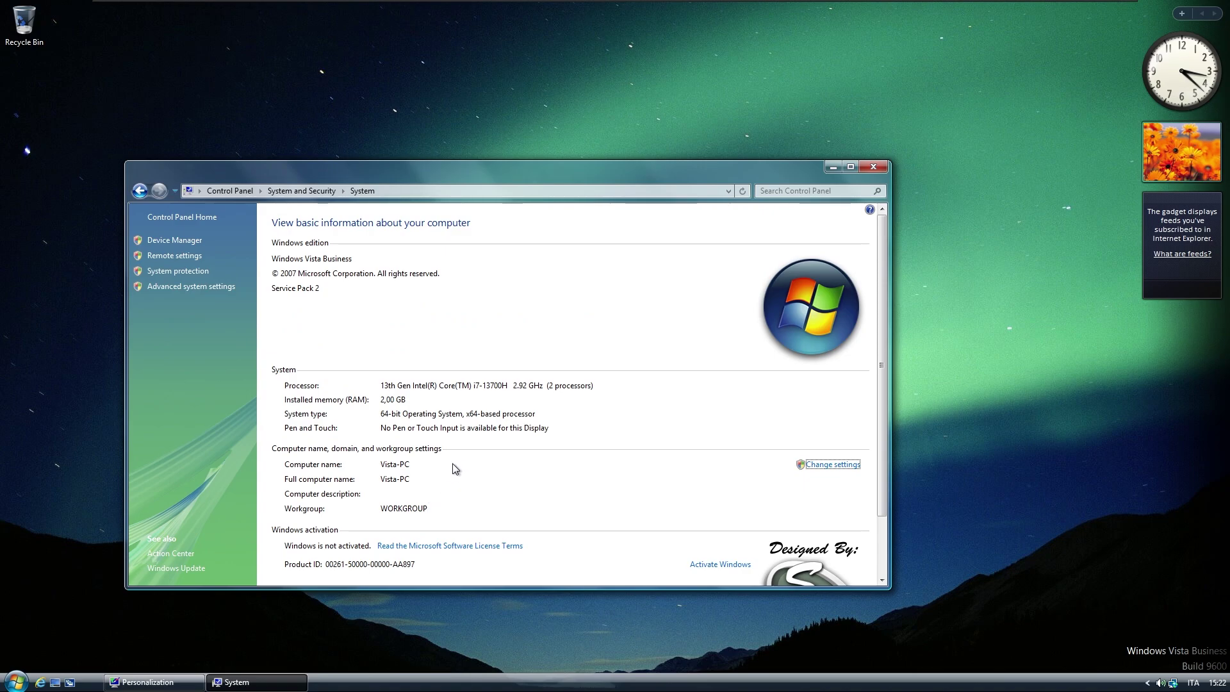
{"action": "scroll", "coordinate": [494, 470], "scroll_direction": "down", "scroll_amount": 3}
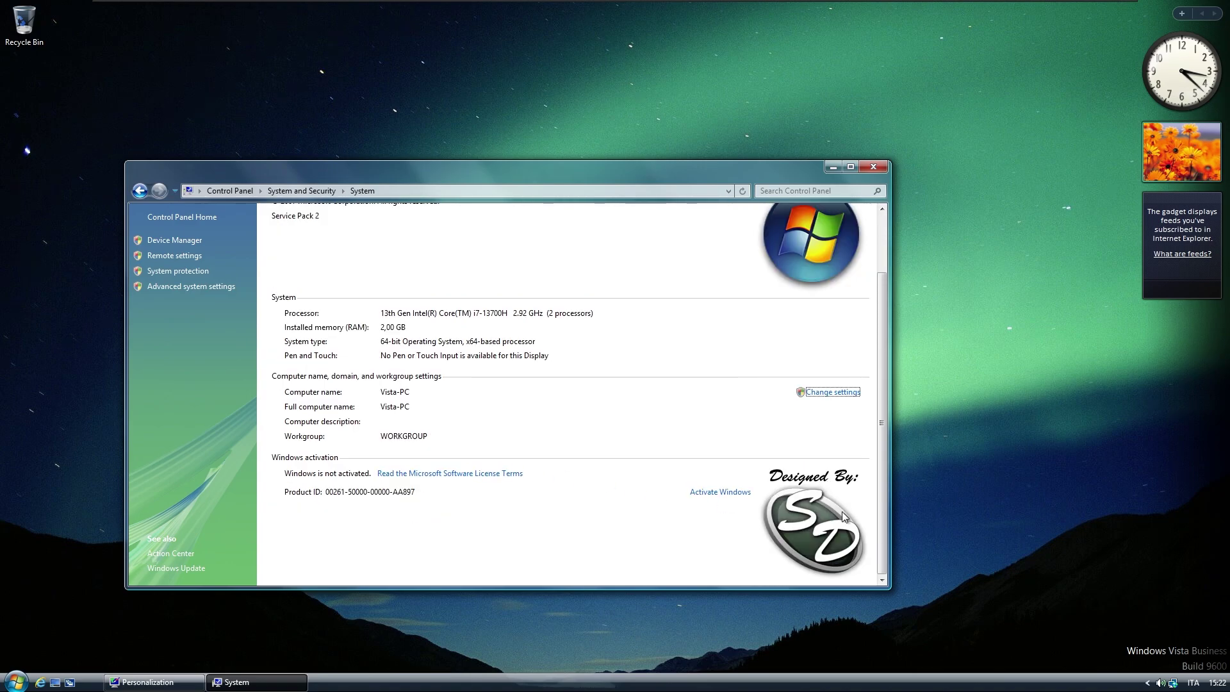
{"action": "key", "text": "alt+F4"}
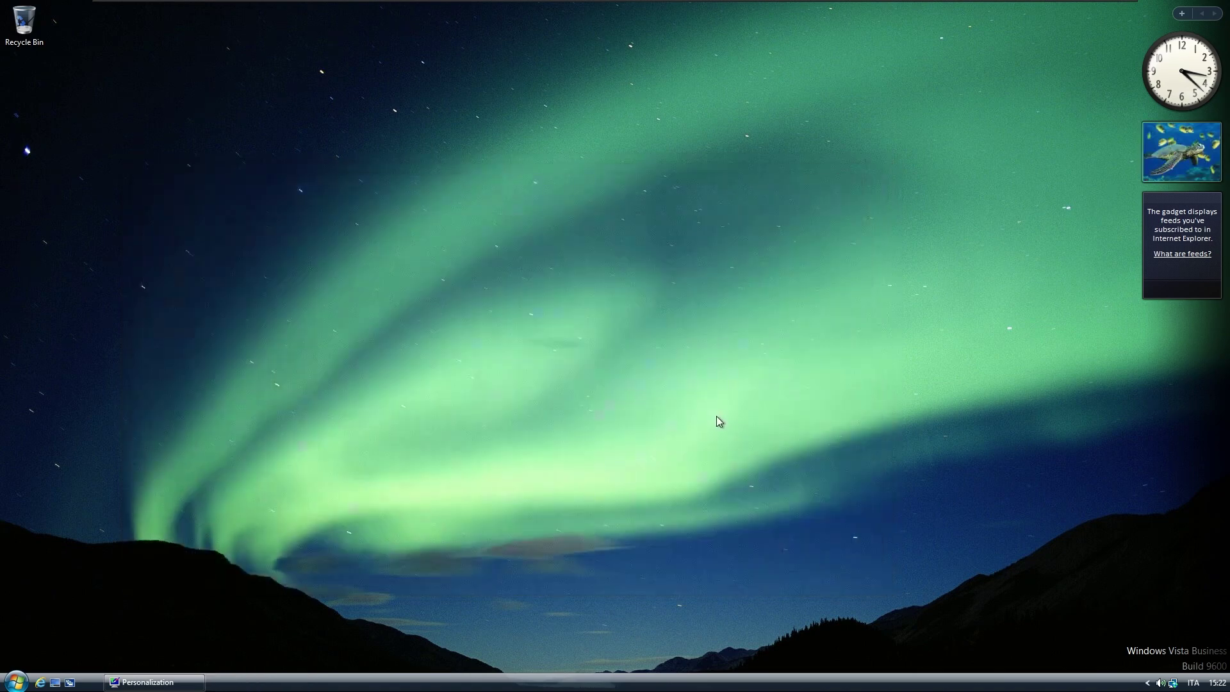
Step: Run "cmd" to open a Command Prompt
{"action": "key", "text": "super+r"}
{"action": "type", "text": "cmd"}
{"action": "key", "text": "Return"}
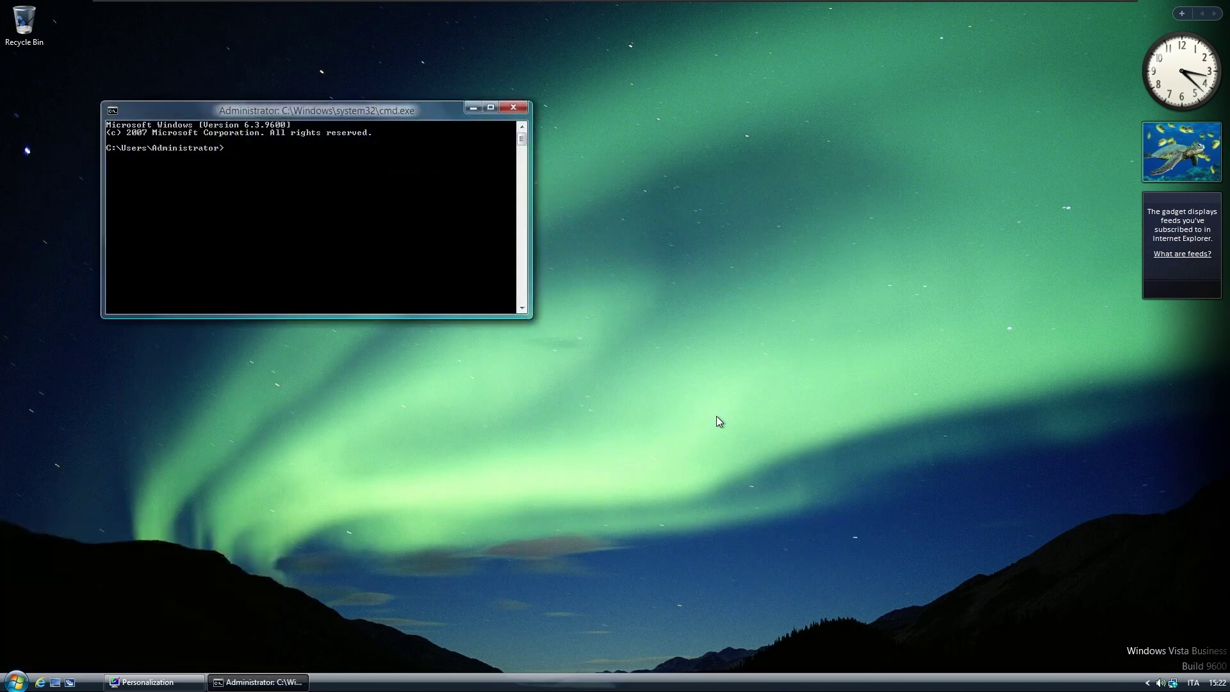
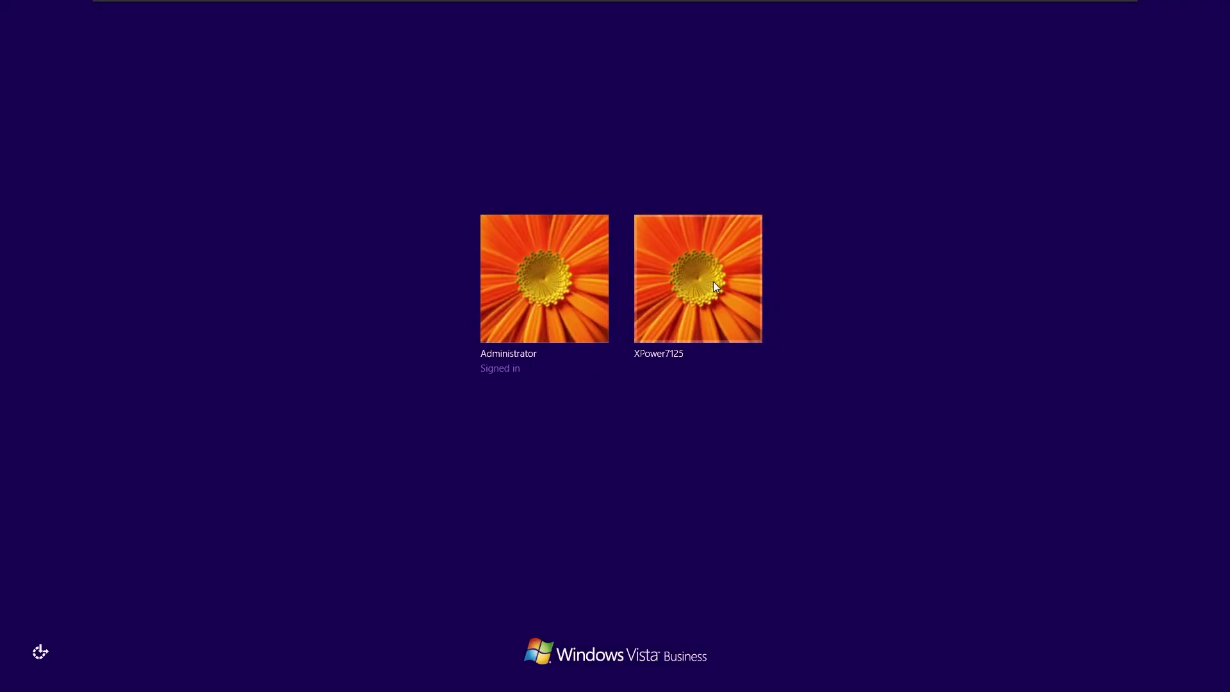
Step: Sign in to the second user account, leave its first-time setup for the lock screen, and sign in to it again
{"action": "left_click", "coordinate": [714, 281]}
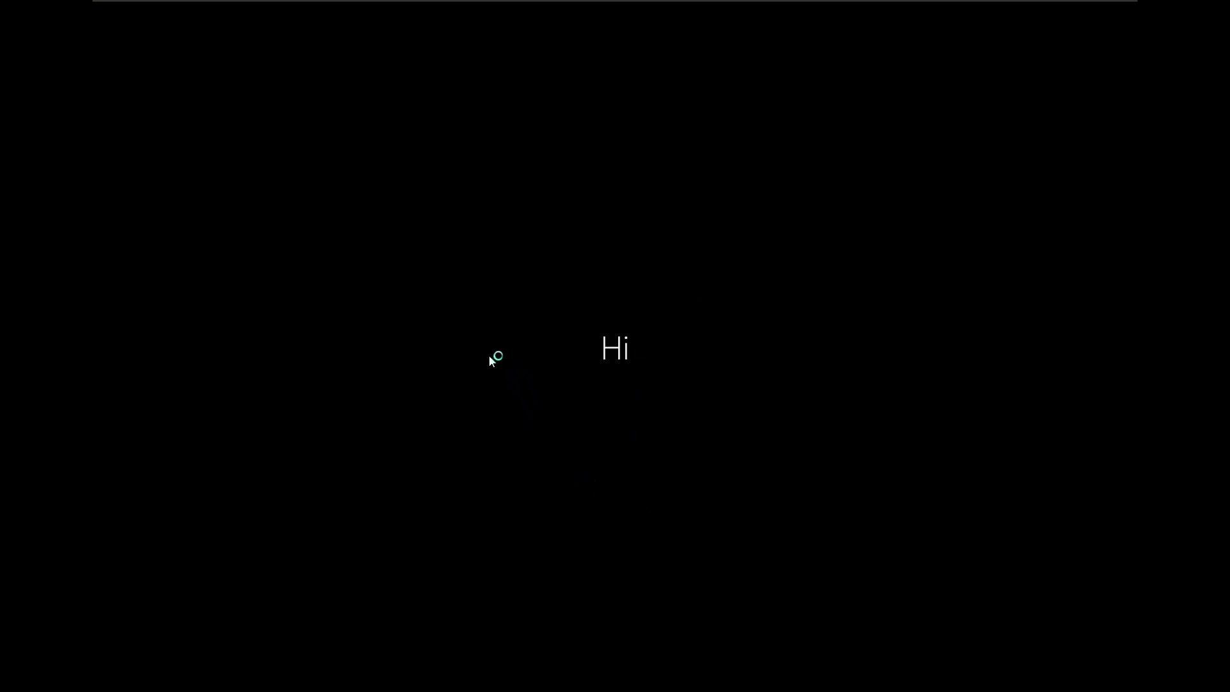
{"action": "key", "text": "ctrl+alt+Delete"}
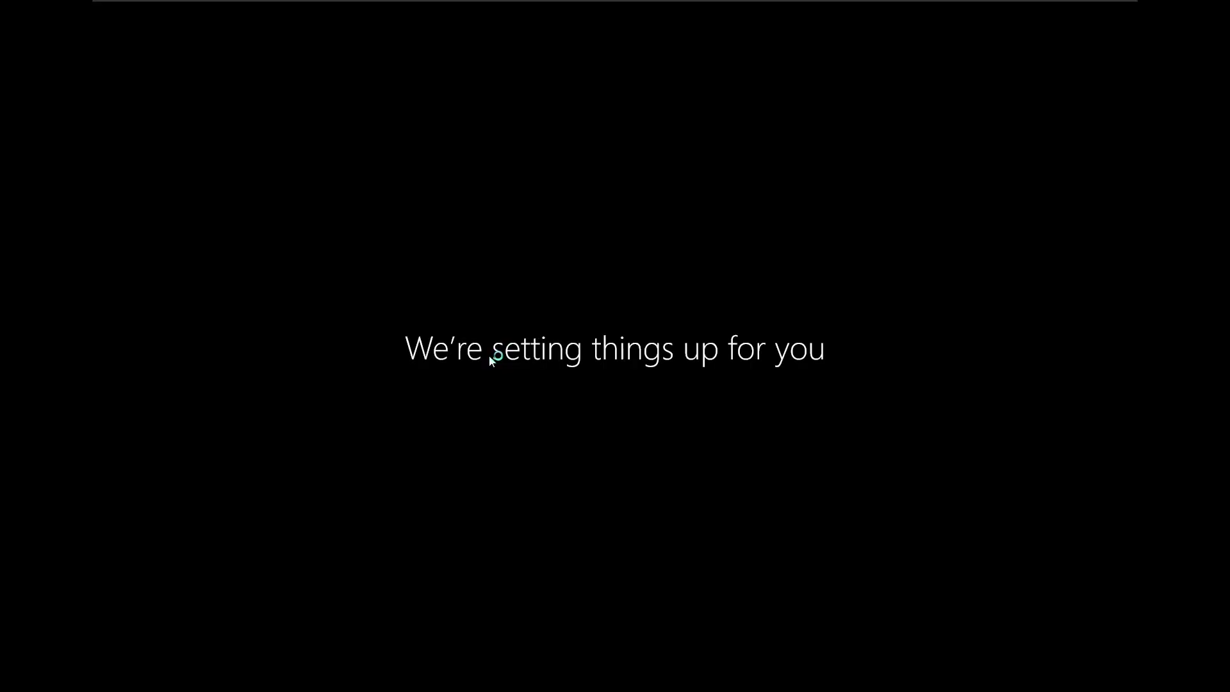
{"action": "key", "text": "Down"}
{"action": "key", "text": "Down"}
{"action": "key", "text": "Return"}
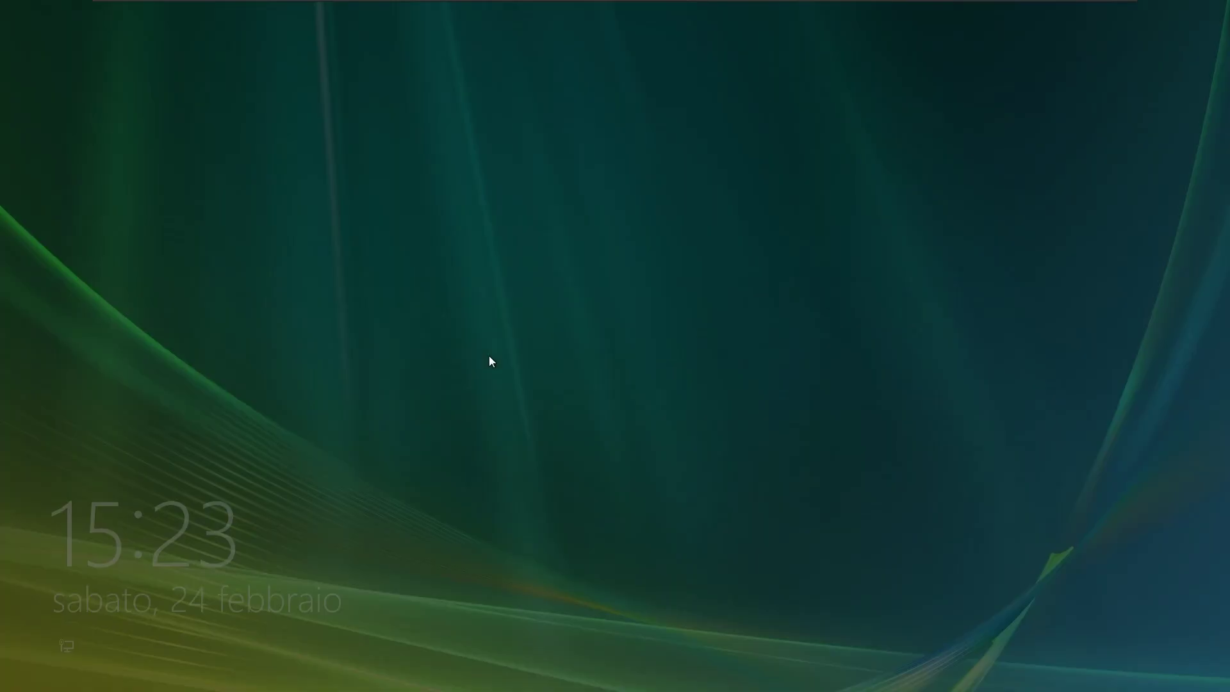
{"action": "left_click", "coordinate": [490, 362]}
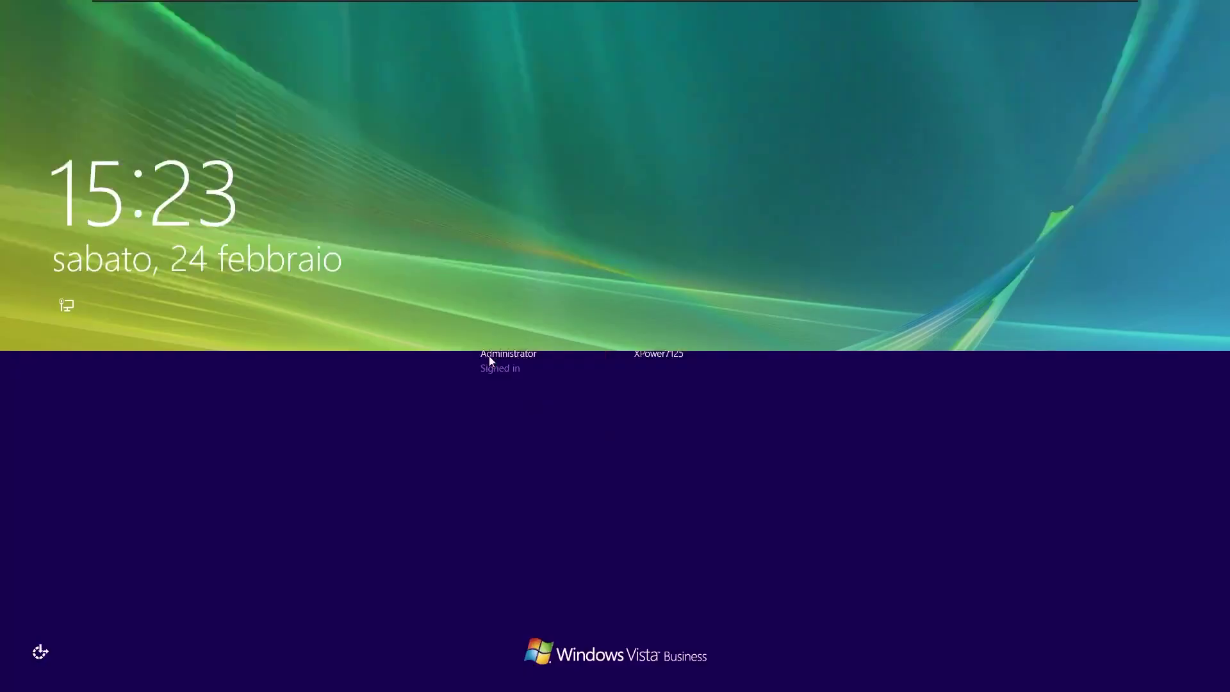
{"action": "left_click", "coordinate": [701, 309]}
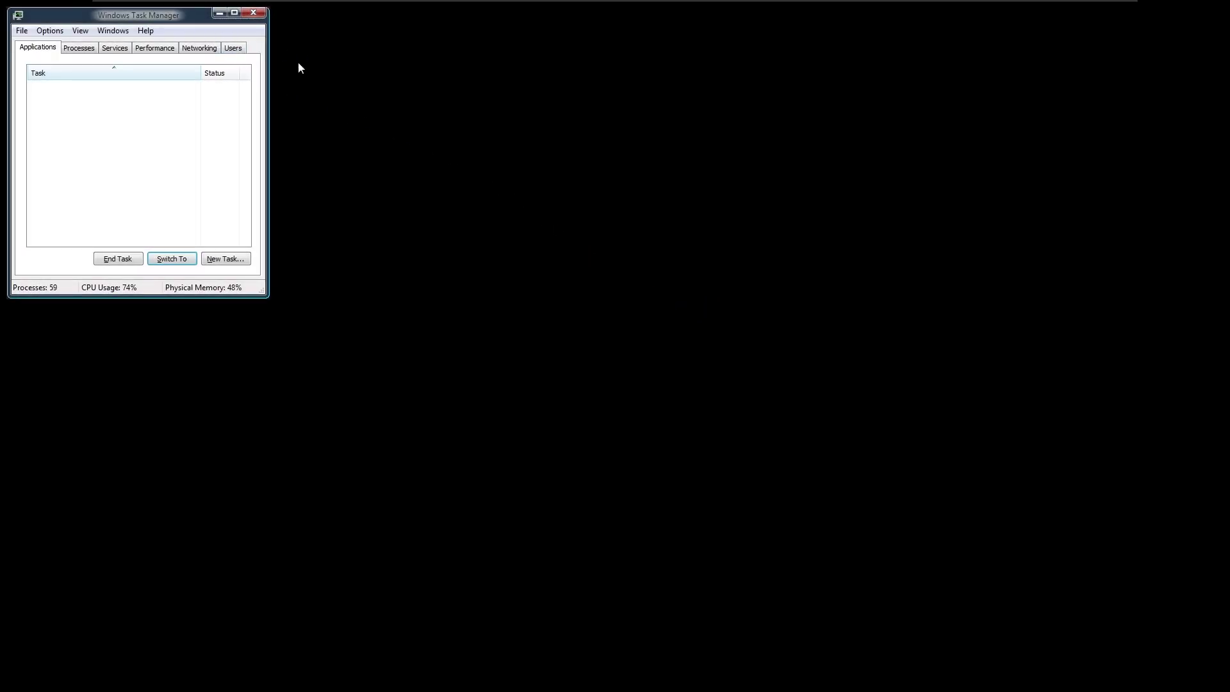
Step: Move Task Manager to the middle of the screen and run "explorer" as a new task
{"action": "left_click_drag", "start_coordinate": [190, 19], "coordinate": [643, 218]}
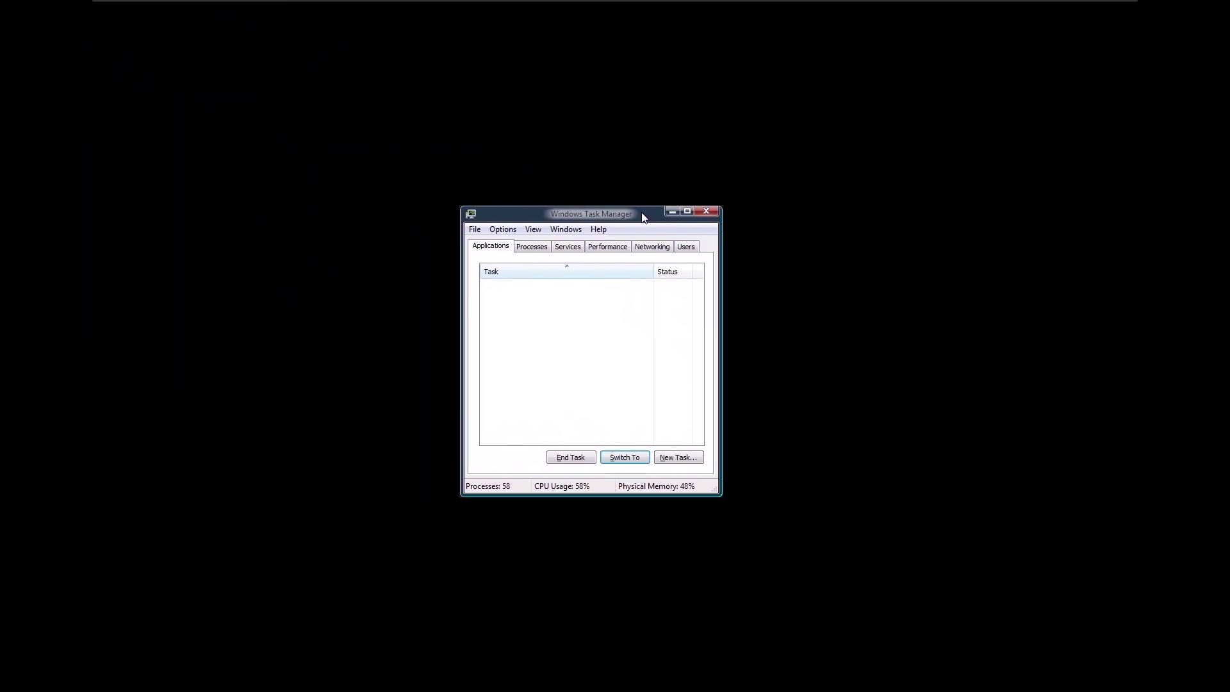
{"action": "left_click", "coordinate": [476, 231]}
{"action": "left_click", "coordinate": [508, 243]}
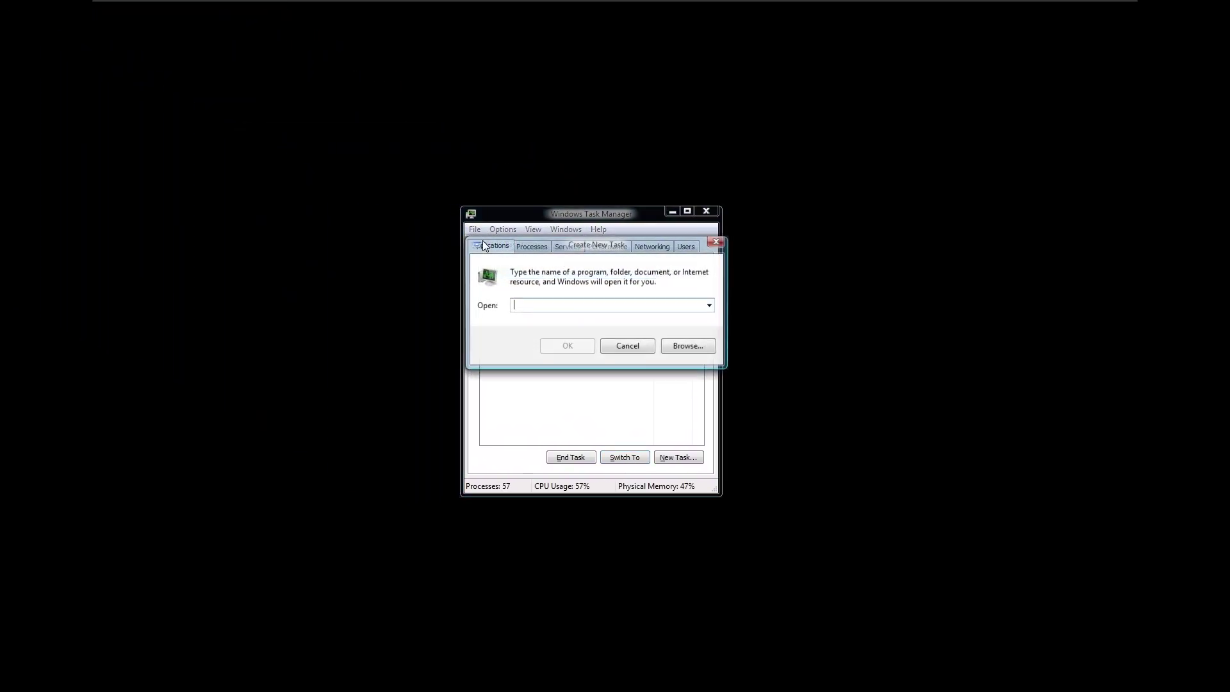
{"action": "type", "text": "explorer"}
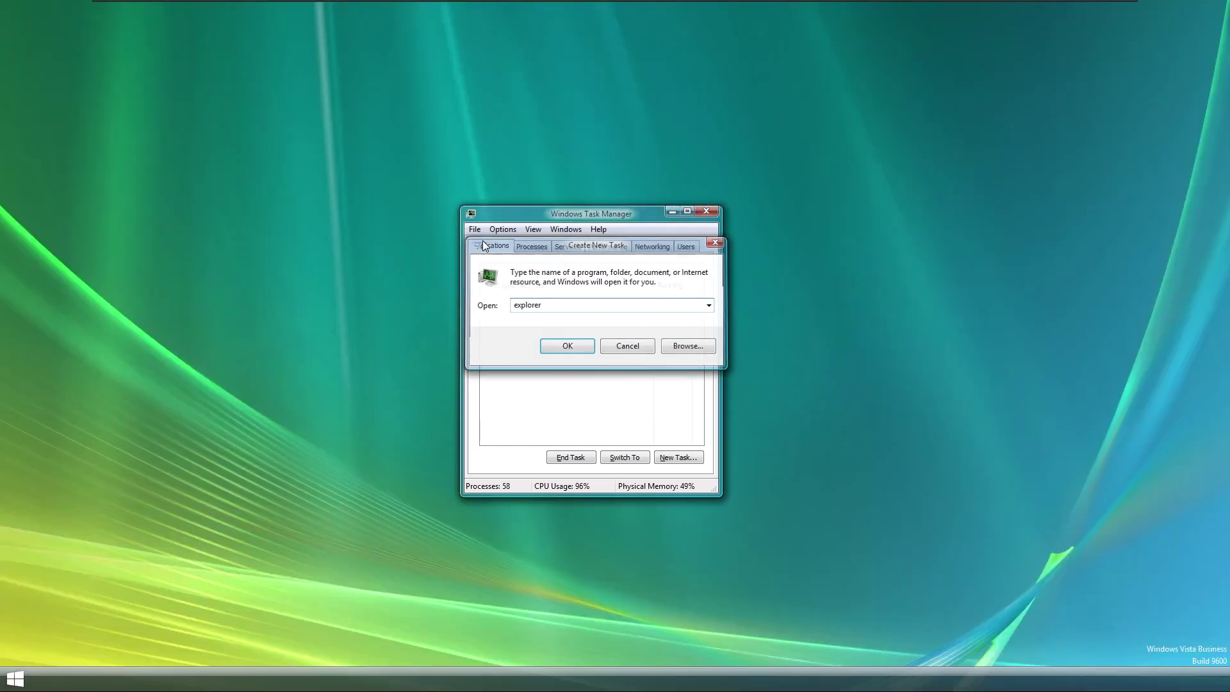
{"action": "key", "text": "Return"}
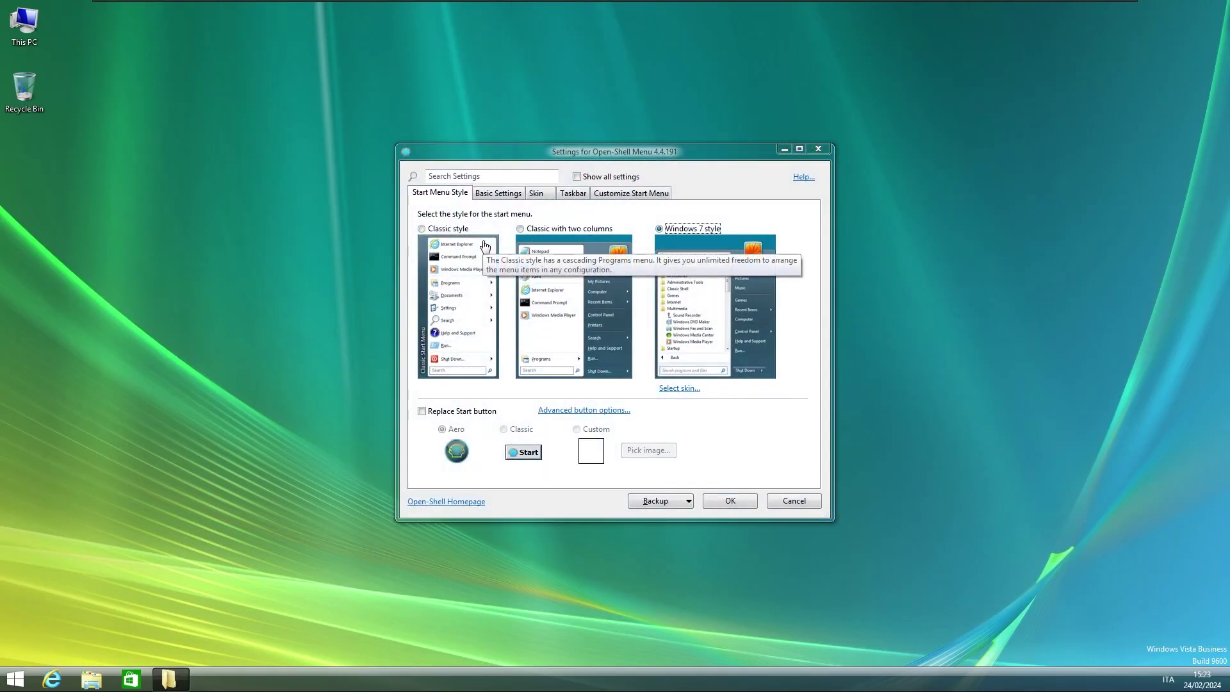
Step: Check the available skins and the backup options in Open-Shell, and accept the settings with <No Skin>
{"action": "key", "text": "Escape"}
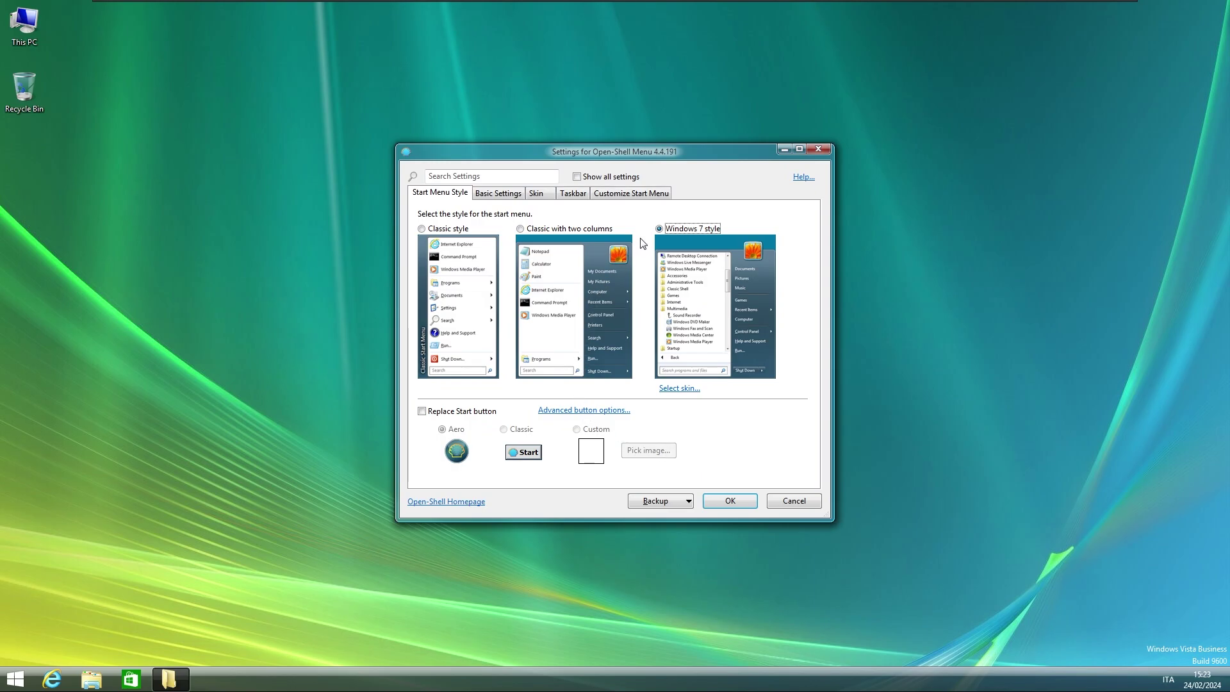
{"action": "left_click", "coordinate": [682, 389]}
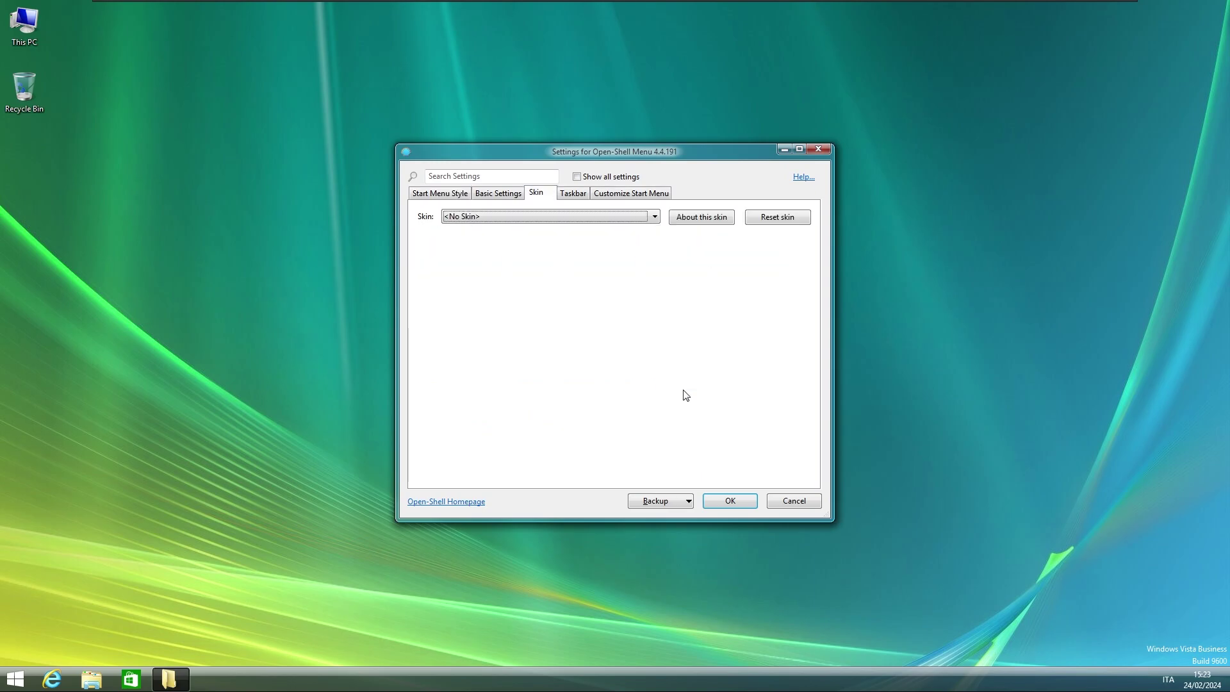
{"action": "left_click", "coordinate": [514, 217]}
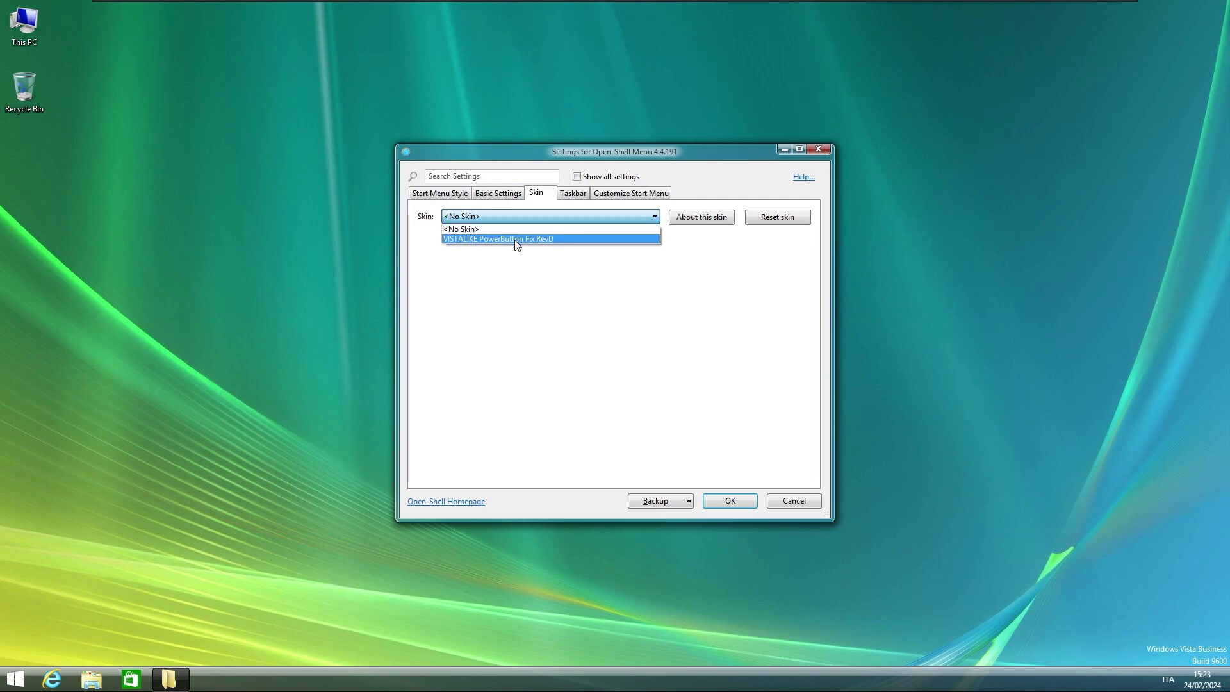
{"action": "left_click", "coordinate": [591, 289]}
{"action": "left_click", "coordinate": [652, 504]}
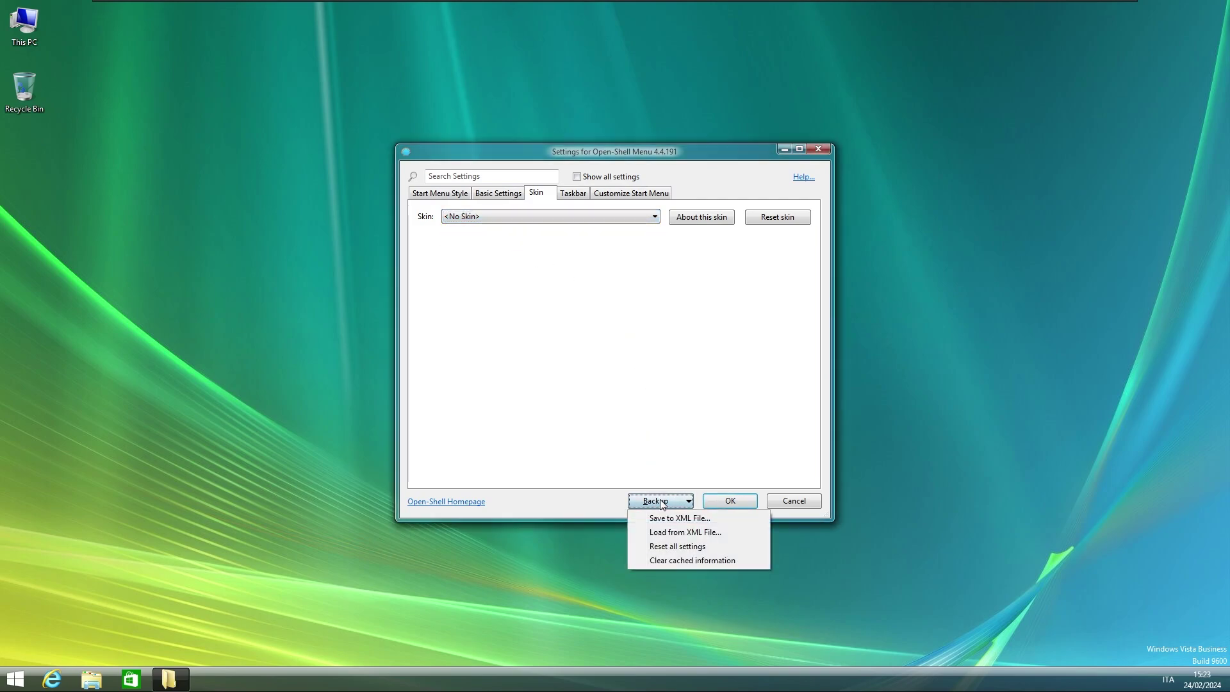
{"action": "left_click", "coordinate": [666, 506]}
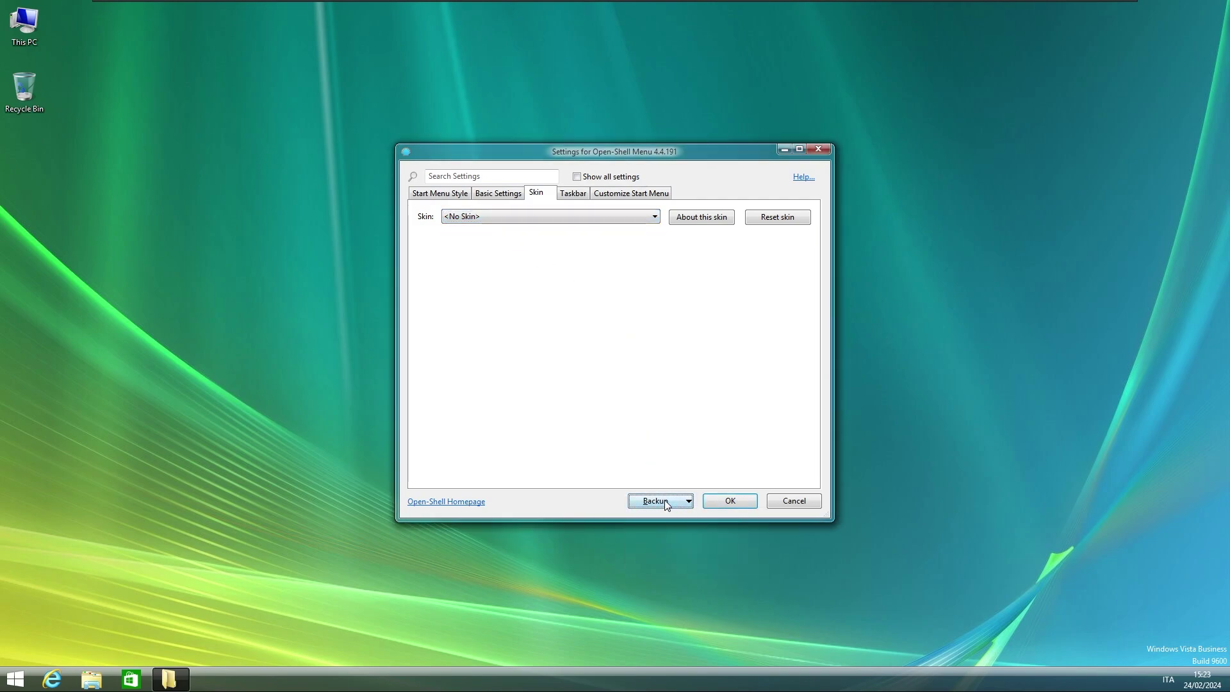
{"action": "left_click", "coordinate": [730, 500]}
Step: Open the Start menu in the second account to look over its Windows 7 style layout
{"action": "key", "text": "super"}
{"action": "left_click", "coordinate": [433, 395]}
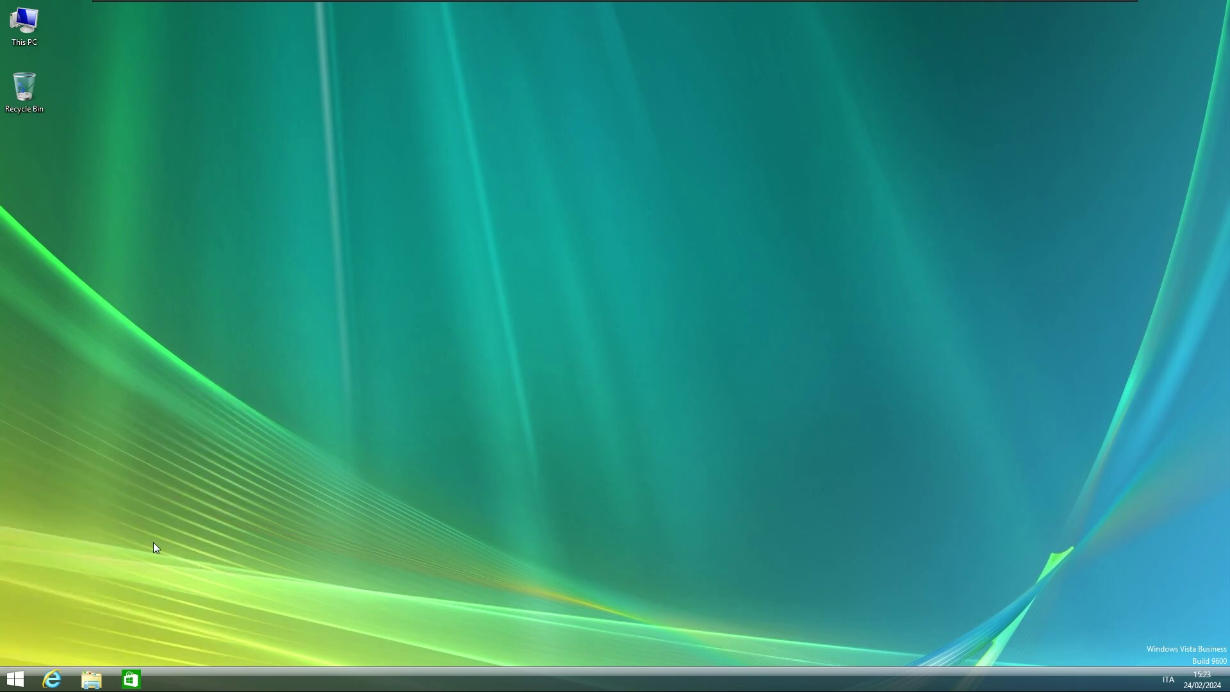
{"action": "key", "text": "super"}
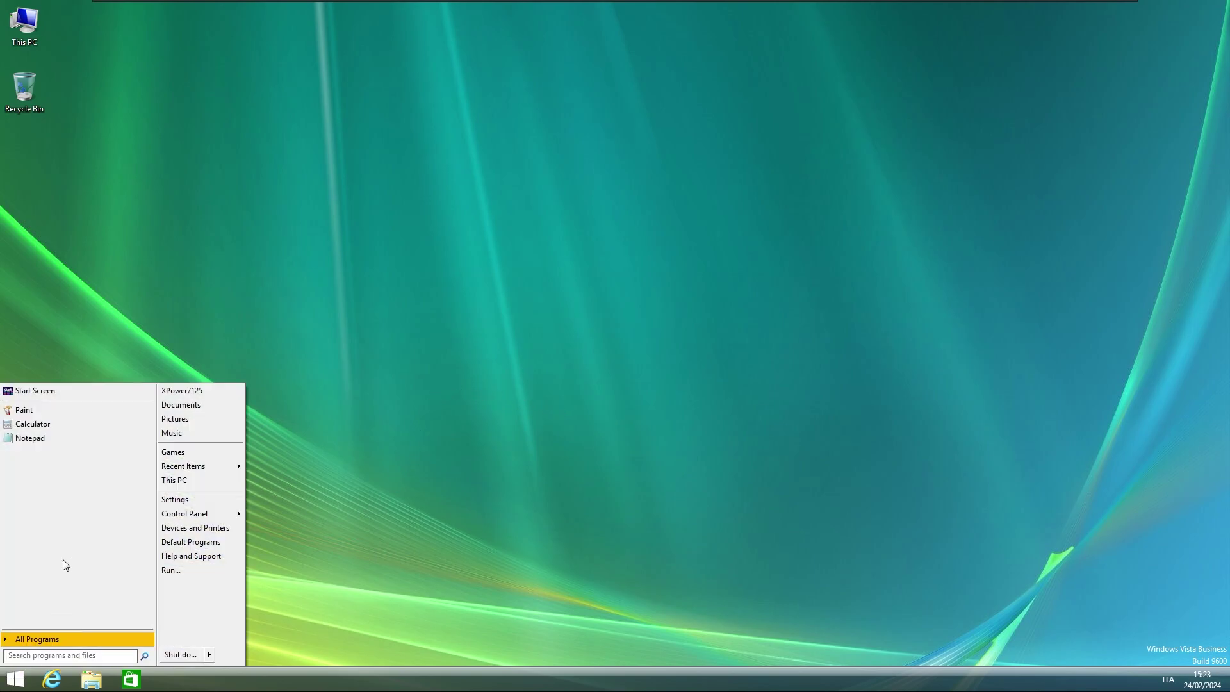
Step: View the Start Screen from the second account and return to the desktop
{"action": "left_click", "coordinate": [97, 394]}
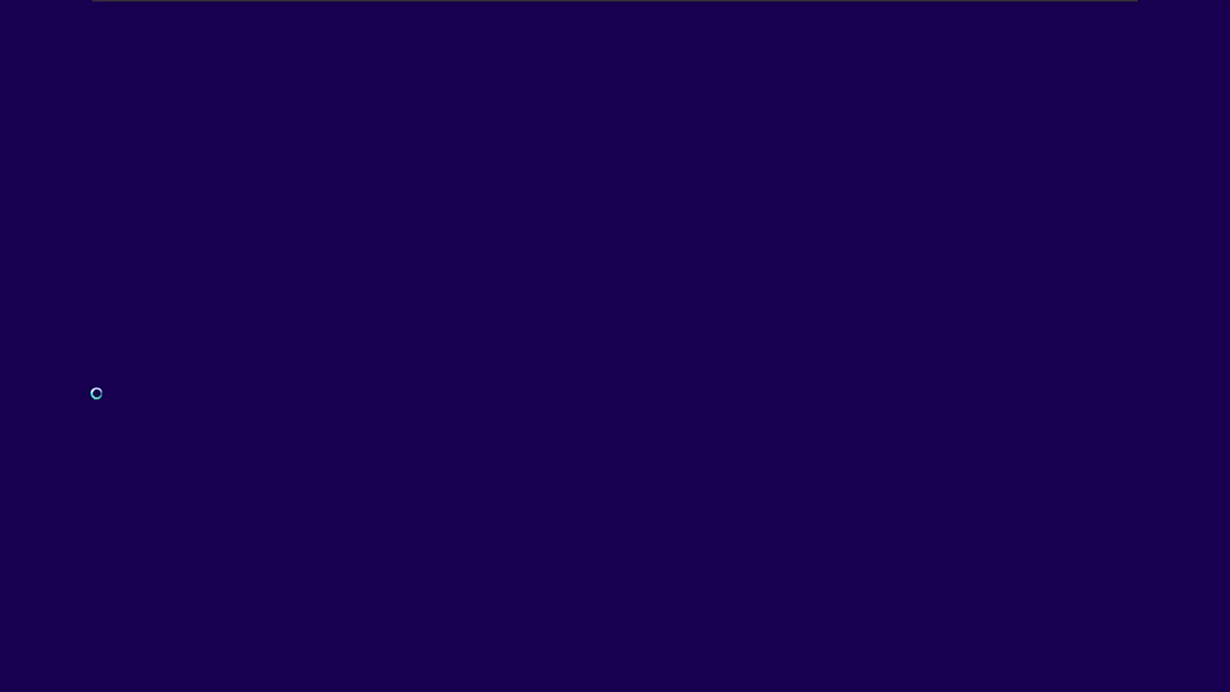
{"action": "left_click", "coordinate": [143, 344]}
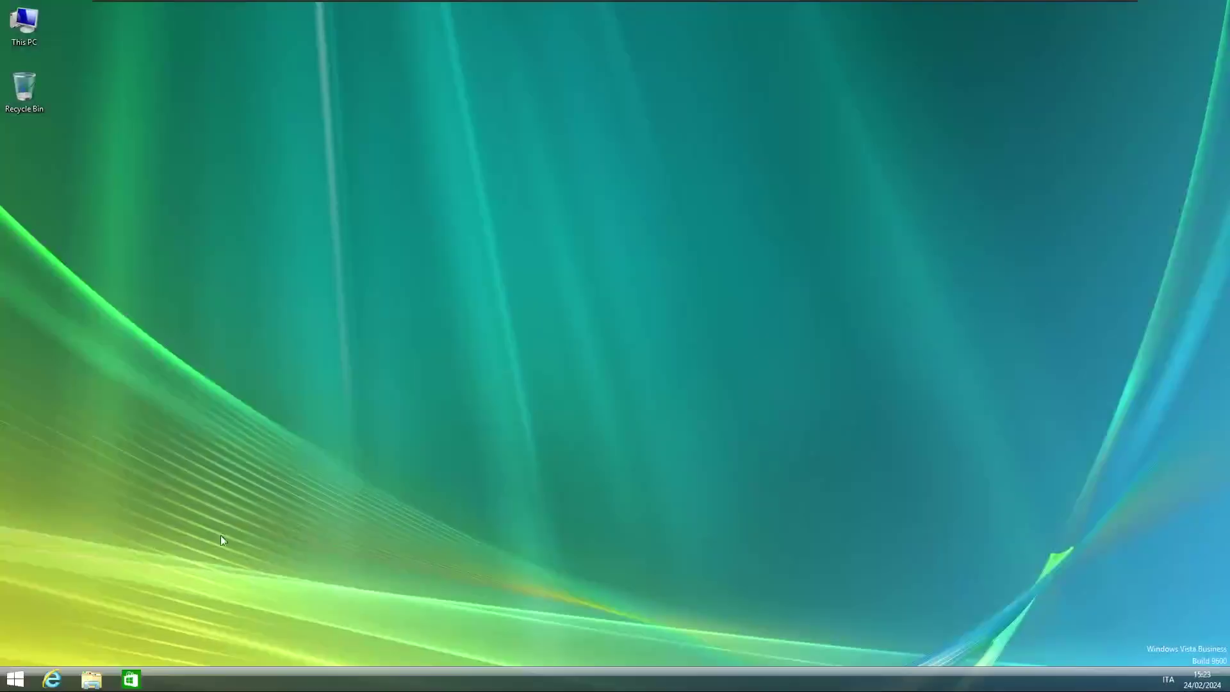
Step: Set the second account's taskbar to use small buttons and never combine them, and accept the properties
{"action": "right_click", "coordinate": [224, 678]}
{"action": "left_click", "coordinate": [255, 669]}
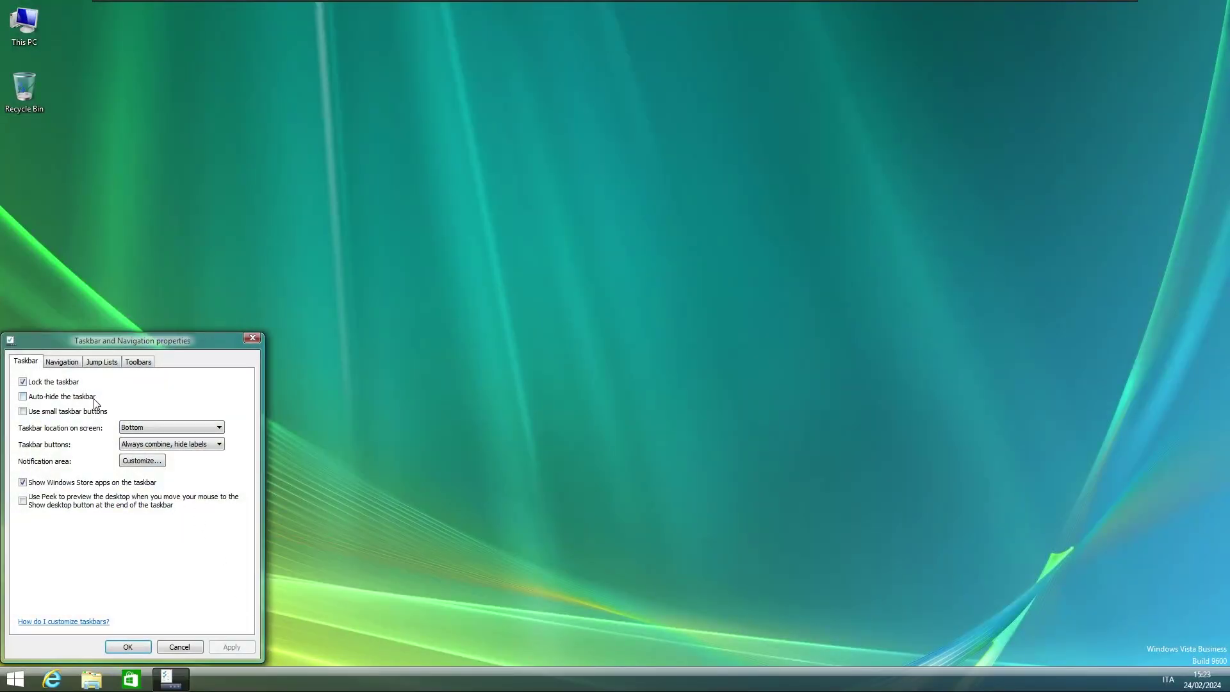
{"action": "left_click", "coordinate": [81, 413]}
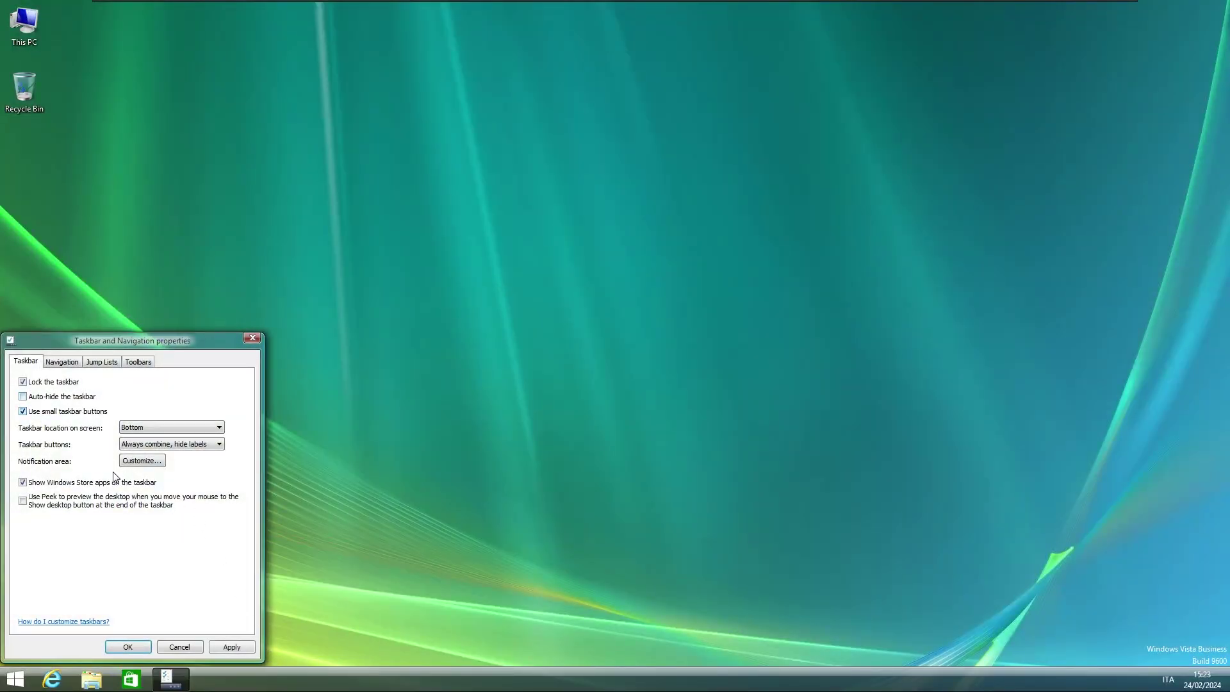
{"action": "left_click", "coordinate": [151, 449]}
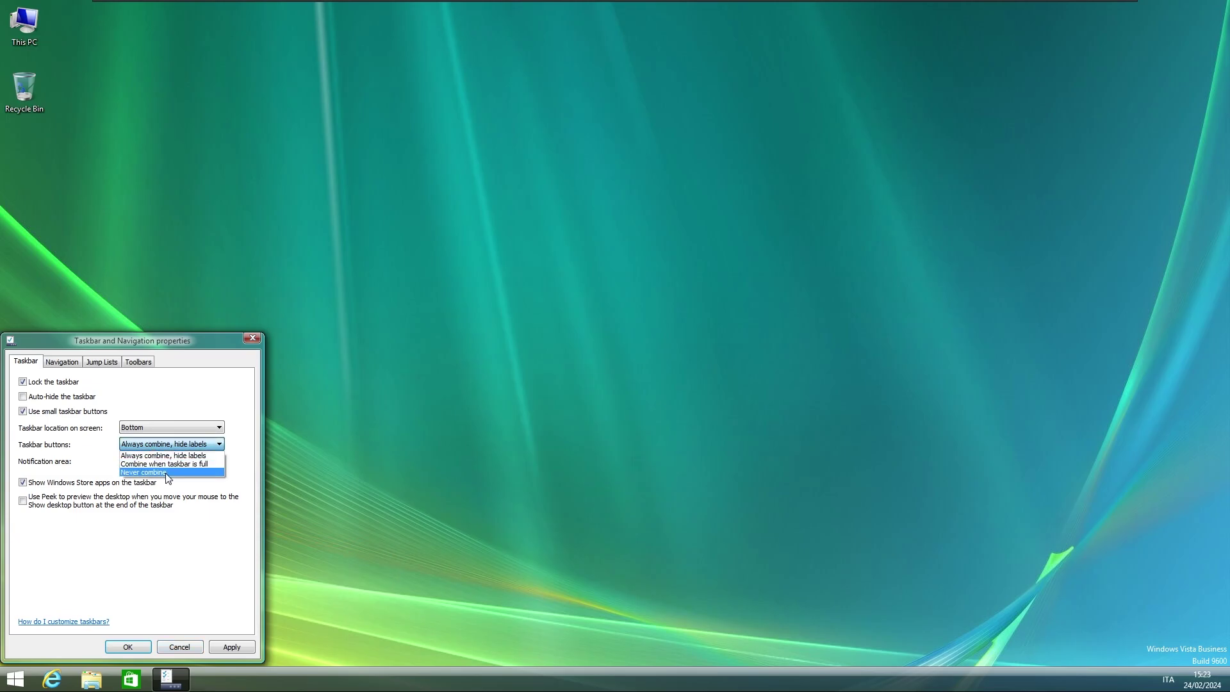
{"action": "left_click", "coordinate": [173, 468]}
{"action": "left_click", "coordinate": [141, 645]}
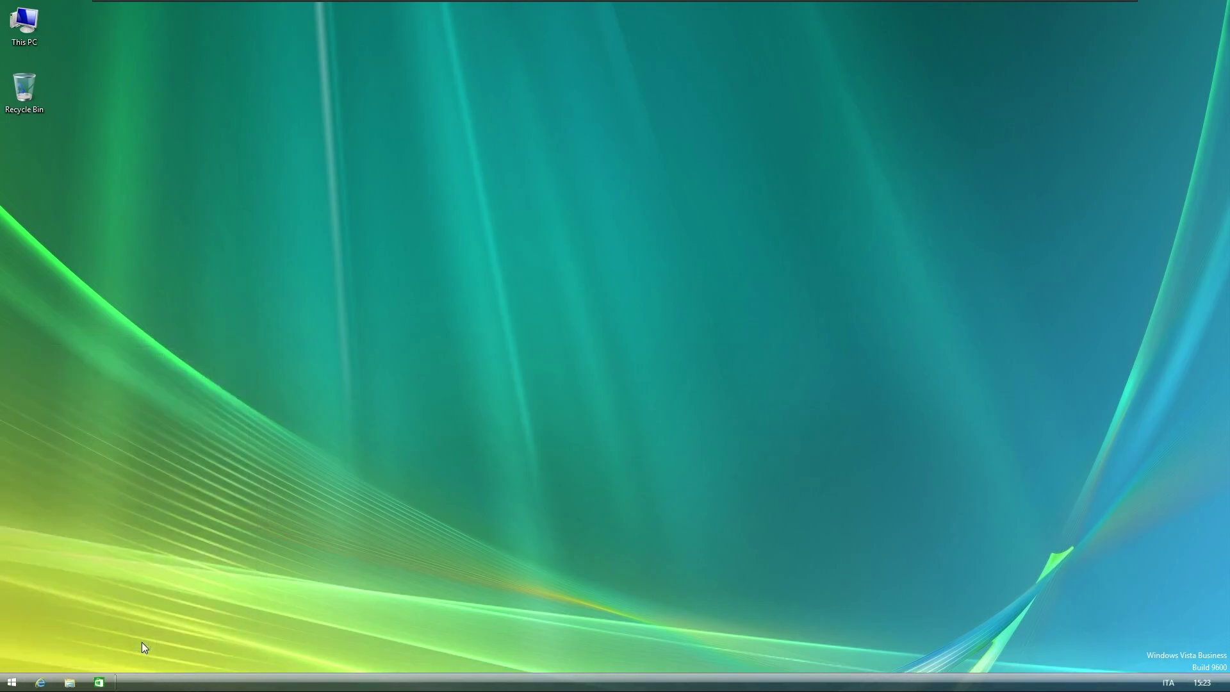
Step: Search the Start menu for "open", "classic" and "shell", and close the menu
{"action": "left_click", "coordinate": [11, 684]}
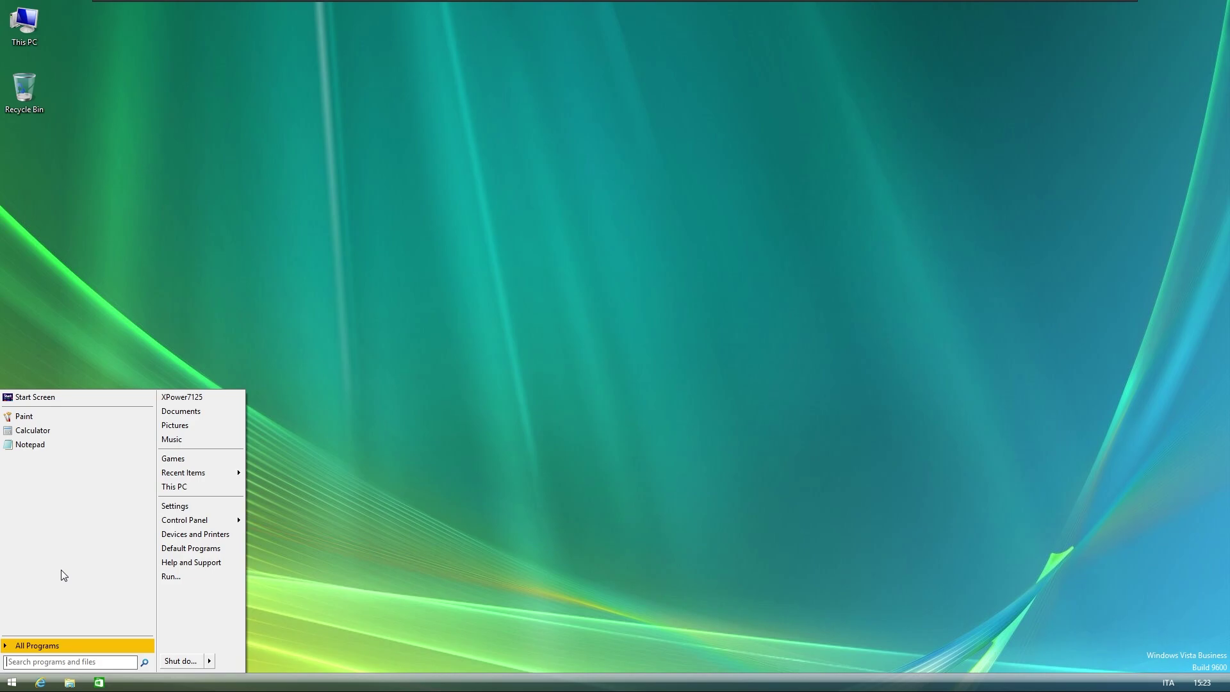
{"action": "type", "text": "open"}
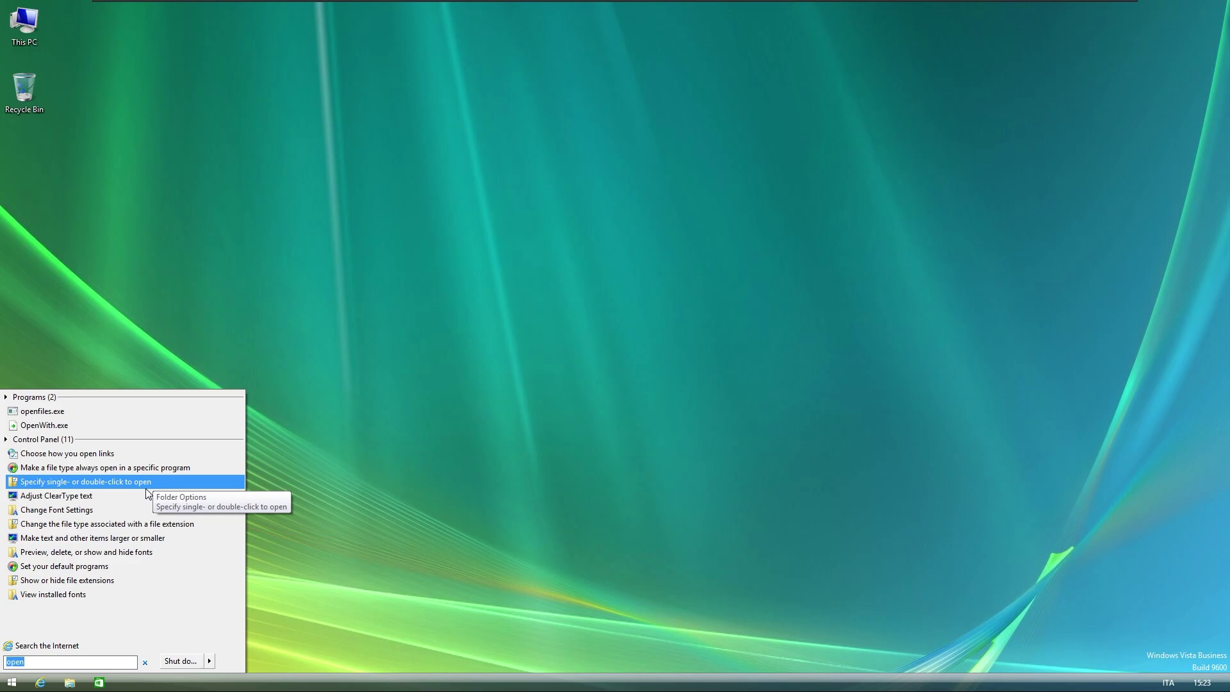
{"action": "type", "text": "classic"}
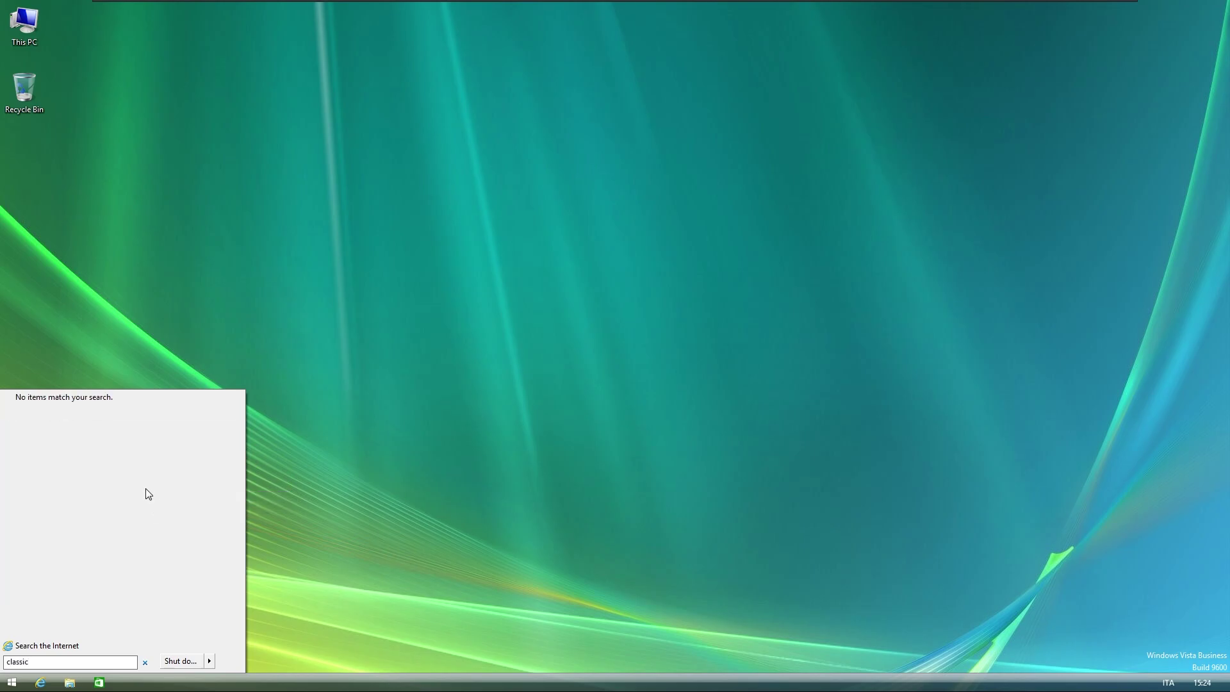
{"action": "key", "text": "ctrl+a"}
{"action": "type", "text": "shell"}
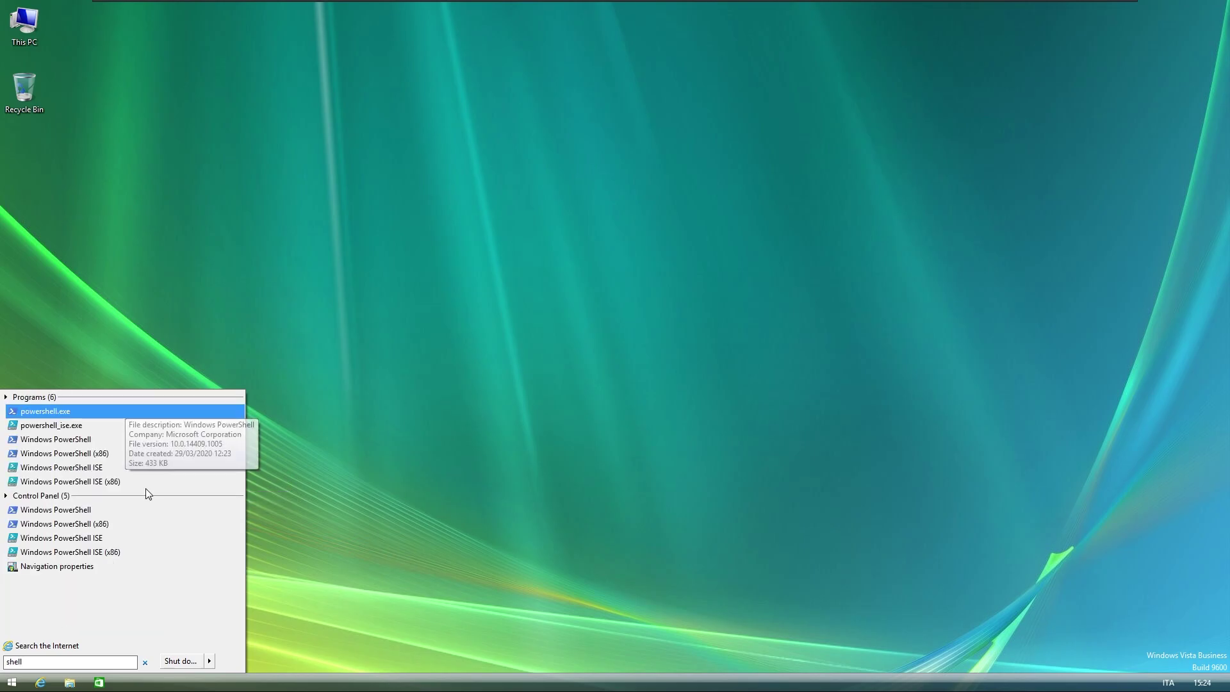
{"action": "key", "text": "Escape"}
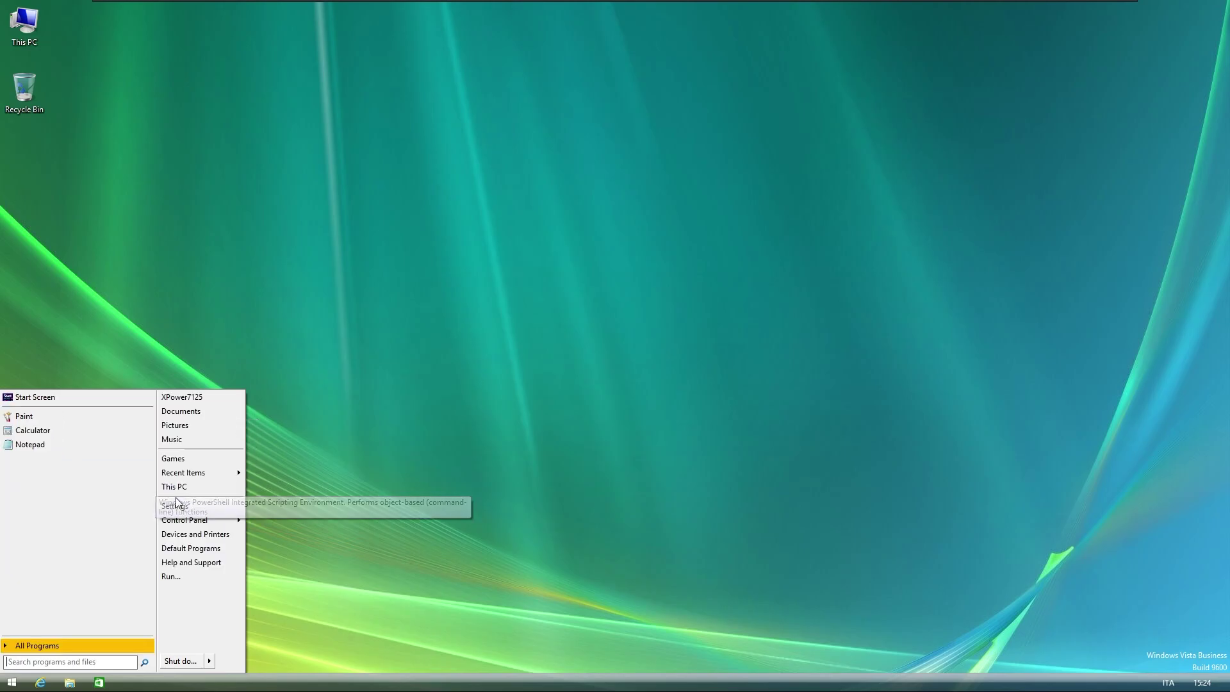
{"action": "key", "text": "Escape"}
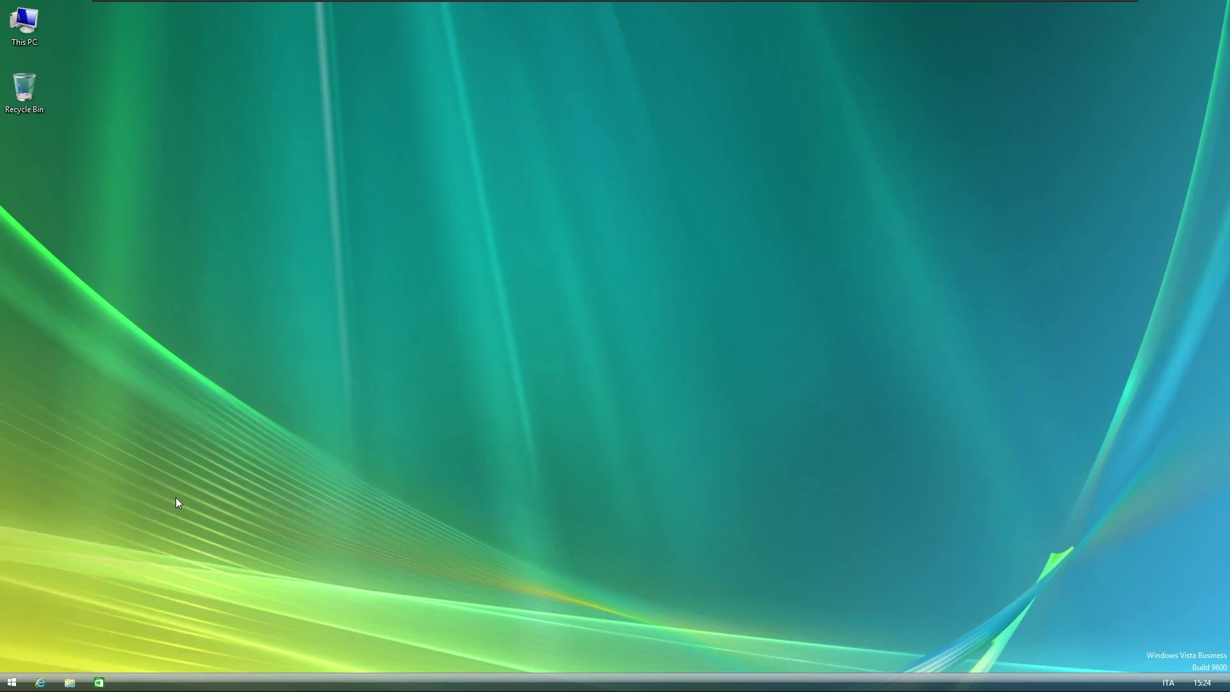
{"action": "key", "text": "ctrl+alt+Delete"}
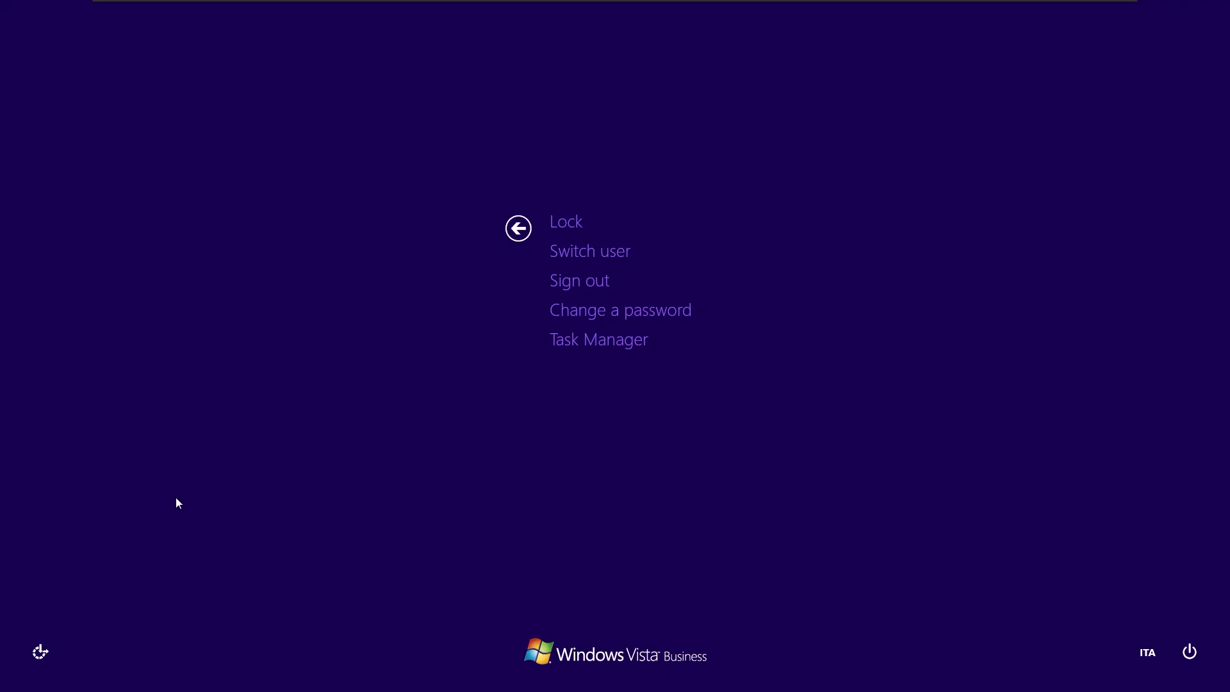
{"action": "key", "text": "Escape"}
{"action": "key", "text": "super+r"}
{"action": "key", "text": "Escape"}
Step: Try the Windows Vista Basic theme, restore the Windows Vista theme, and close the Personalization window
{"action": "right_click", "coordinate": [190, 468]}
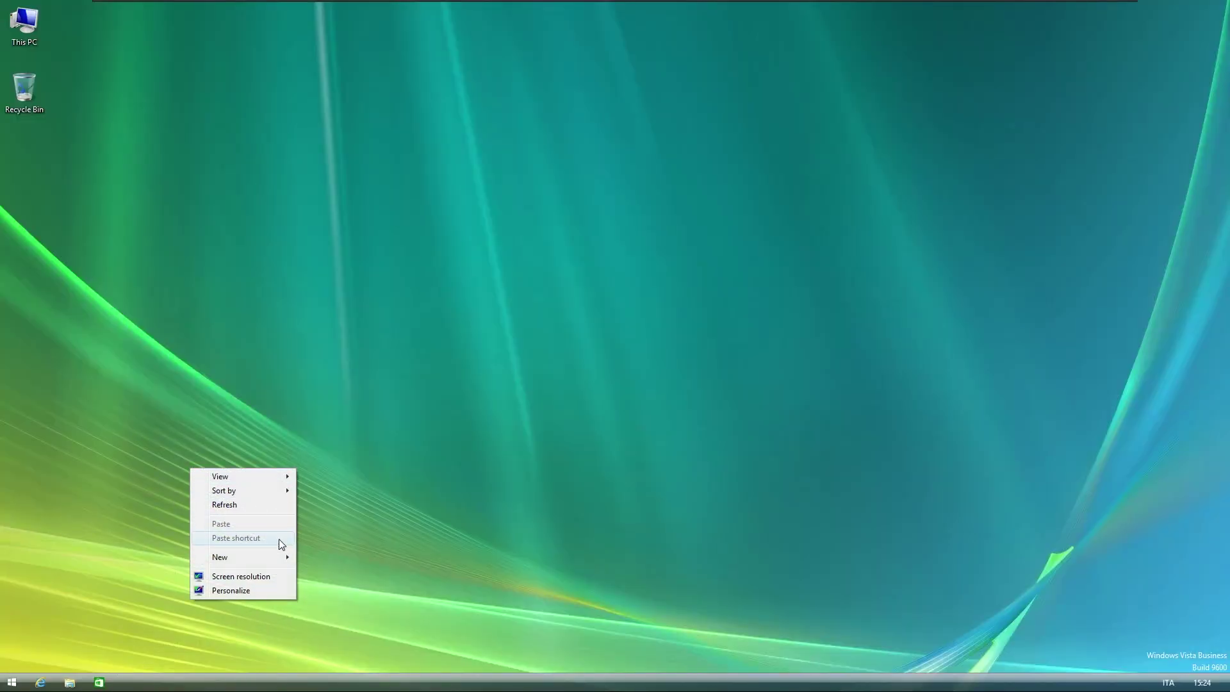
{"action": "left_click", "coordinate": [244, 590]}
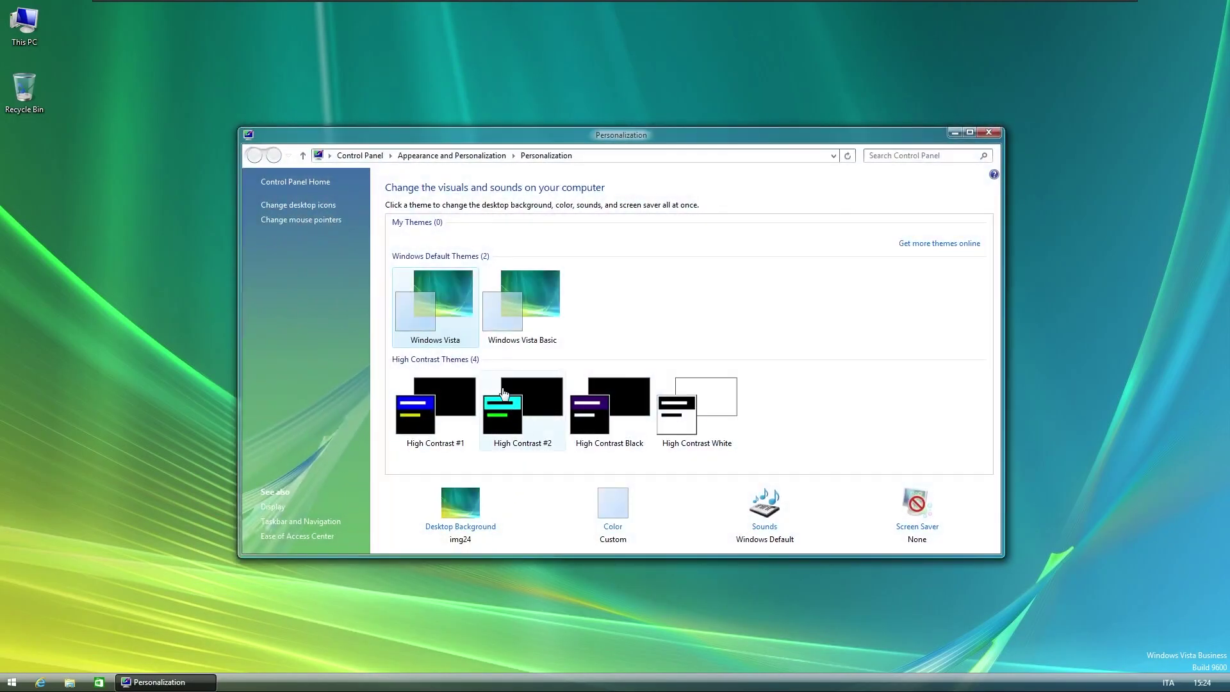
{"action": "left_click", "coordinate": [519, 330]}
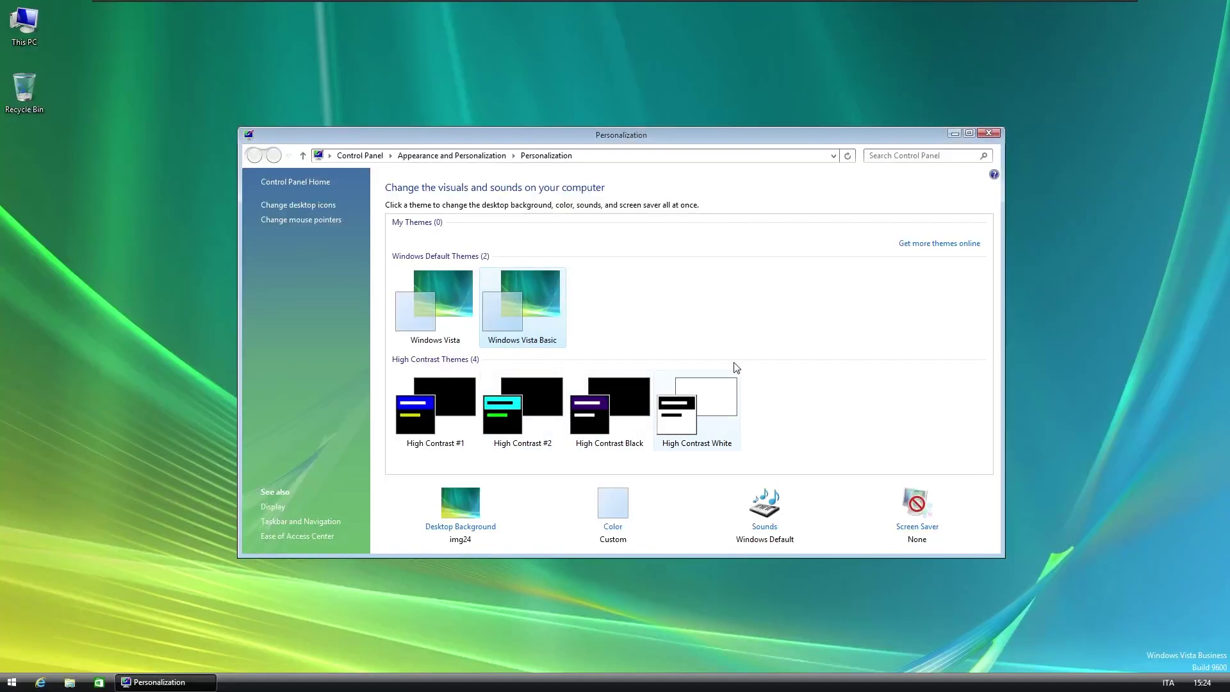
{"action": "left_click", "coordinate": [472, 312]}
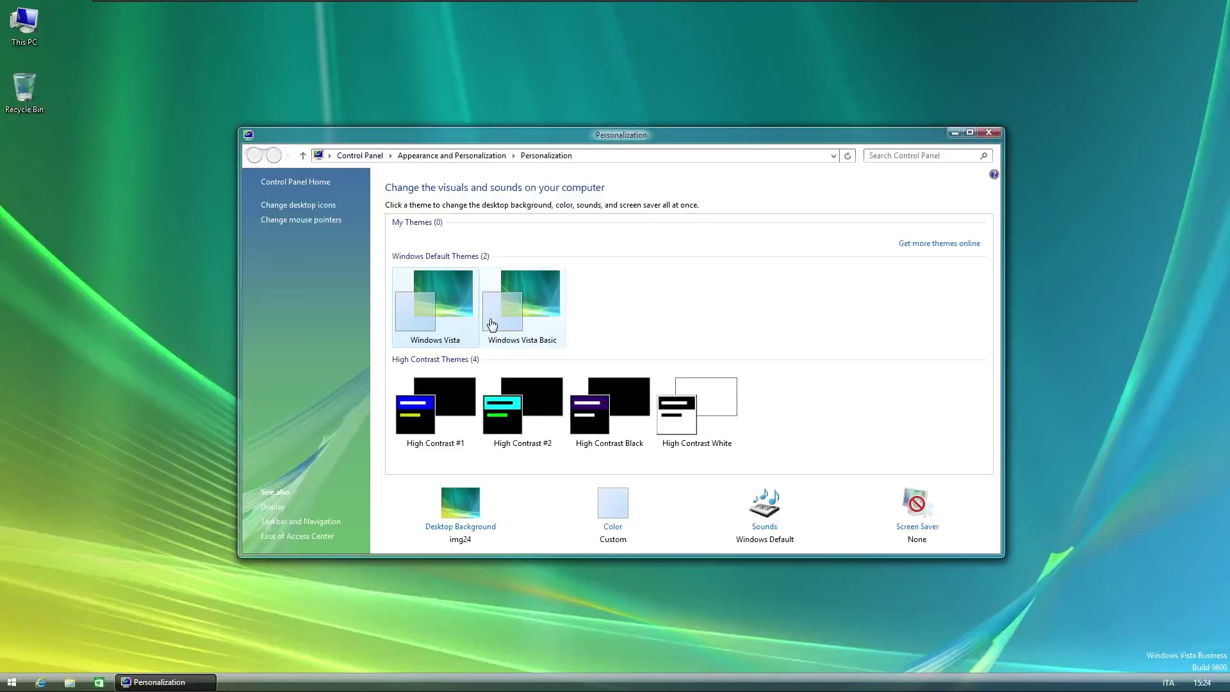
{"action": "key", "text": "alt+F4"}
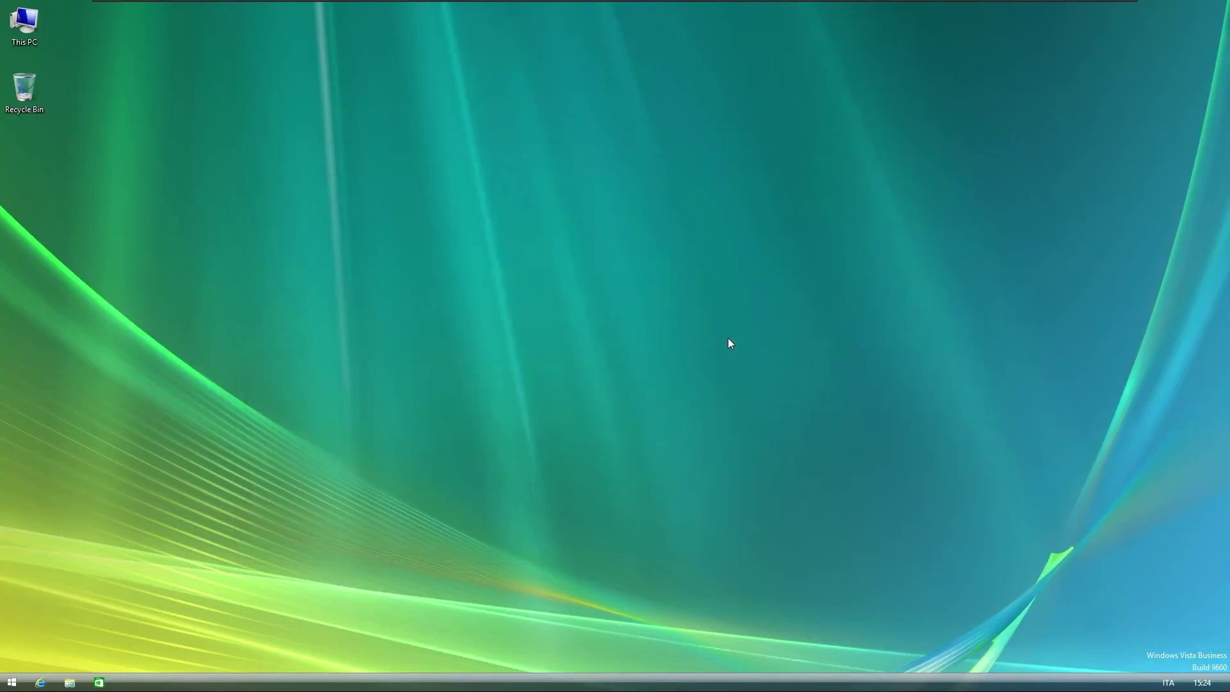
Step: Sign out of the second user account from the security screen
{"action": "key", "text": "ctrl+alt+Delete"}
{"action": "key", "text": "Down"}
{"action": "key", "text": "Down"}
{"action": "key", "text": "Return"}
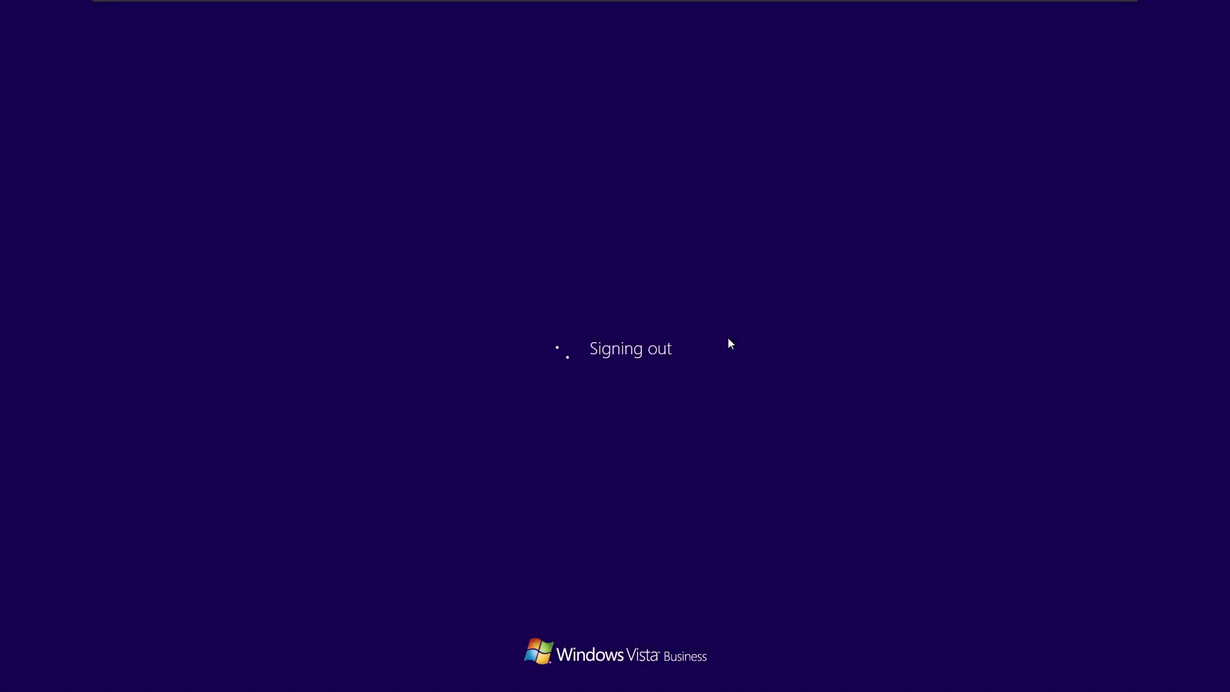
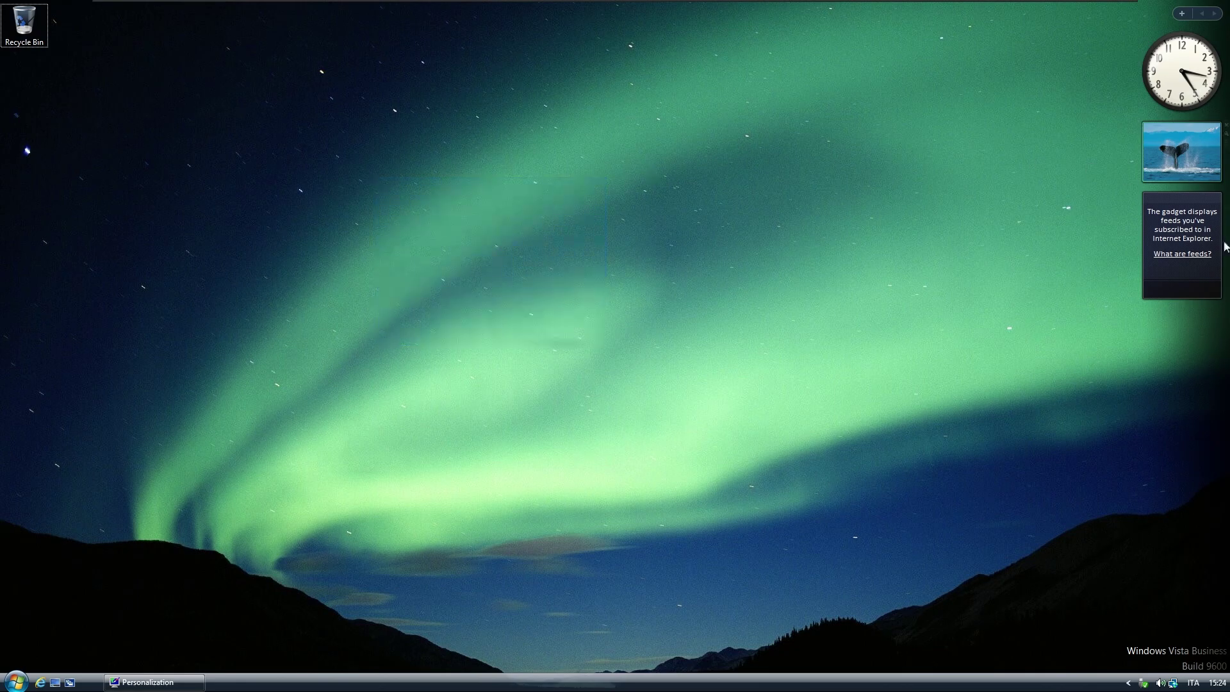
Step: Bring the sidebar gadgets to the front and add the CPU Meter gadget below Feed Headlines
{"action": "right_click", "coordinate": [1190, 324]}
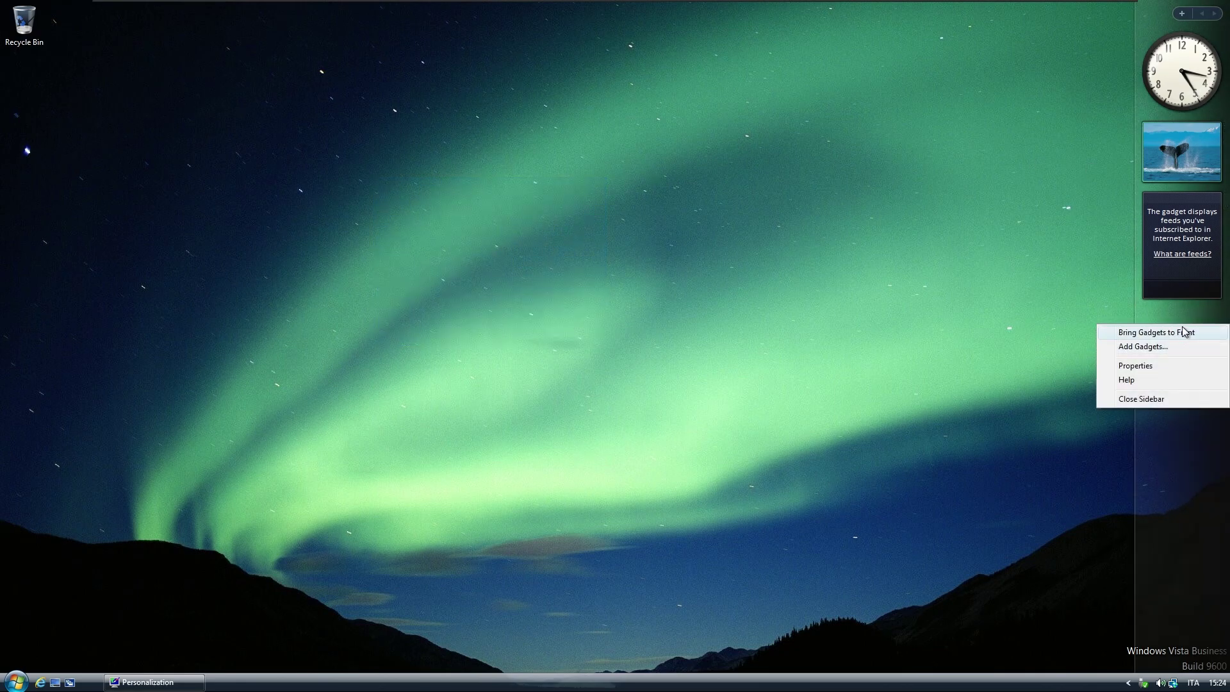
{"action": "left_click", "coordinate": [1183, 328]}
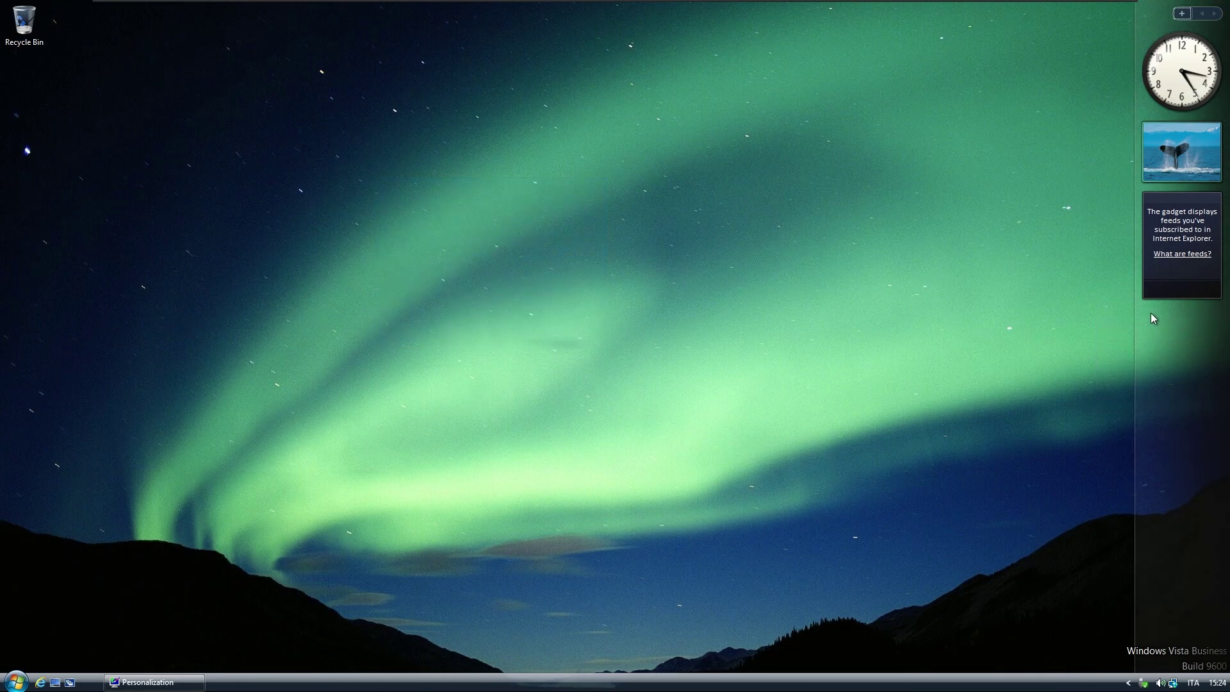
{"action": "right_click", "coordinate": [1170, 373]}
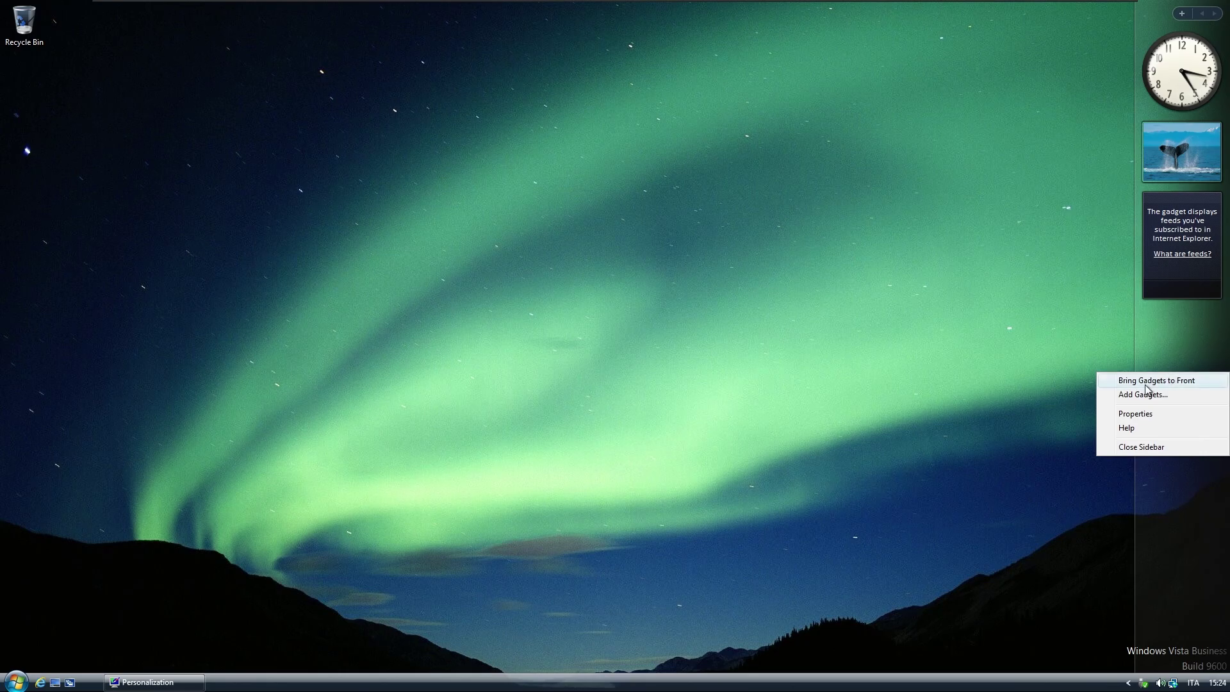
{"action": "left_click", "coordinate": [1144, 383]}
{"action": "left_click_drag", "start_coordinate": [930, 402], "coordinate": [758, 333]}
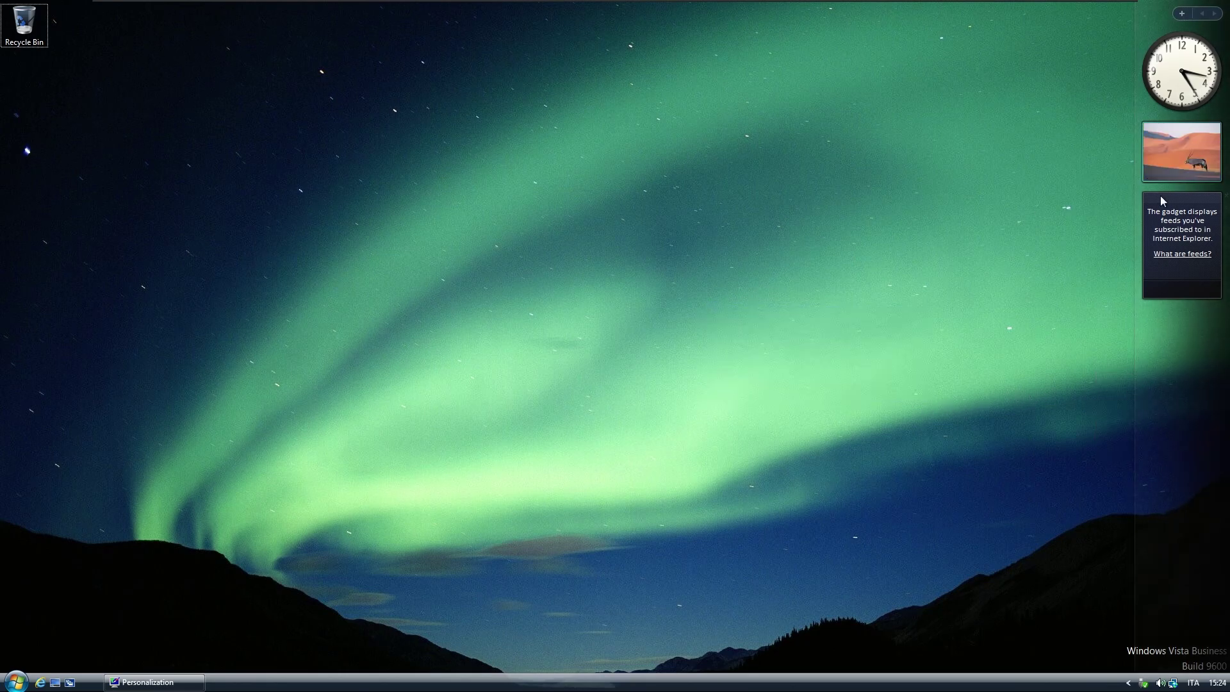
{"action": "left_click", "coordinate": [1186, 18]}
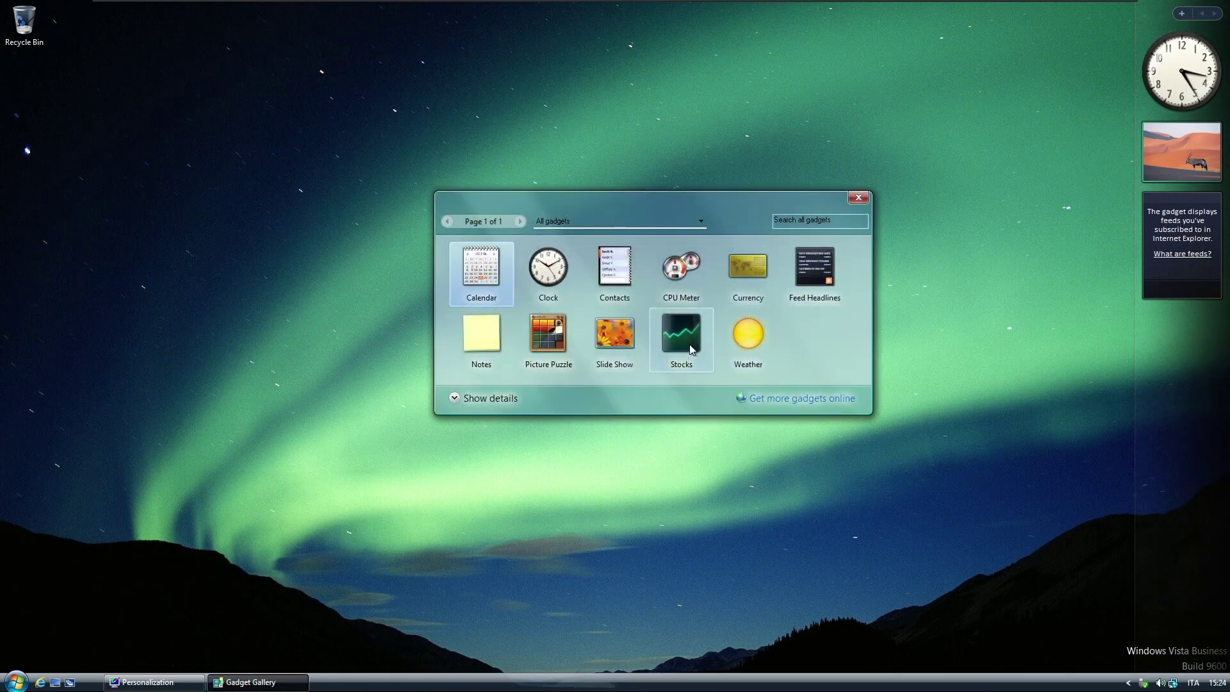
{"action": "left_click_drag", "start_coordinate": [681, 268], "coordinate": [1196, 348]}
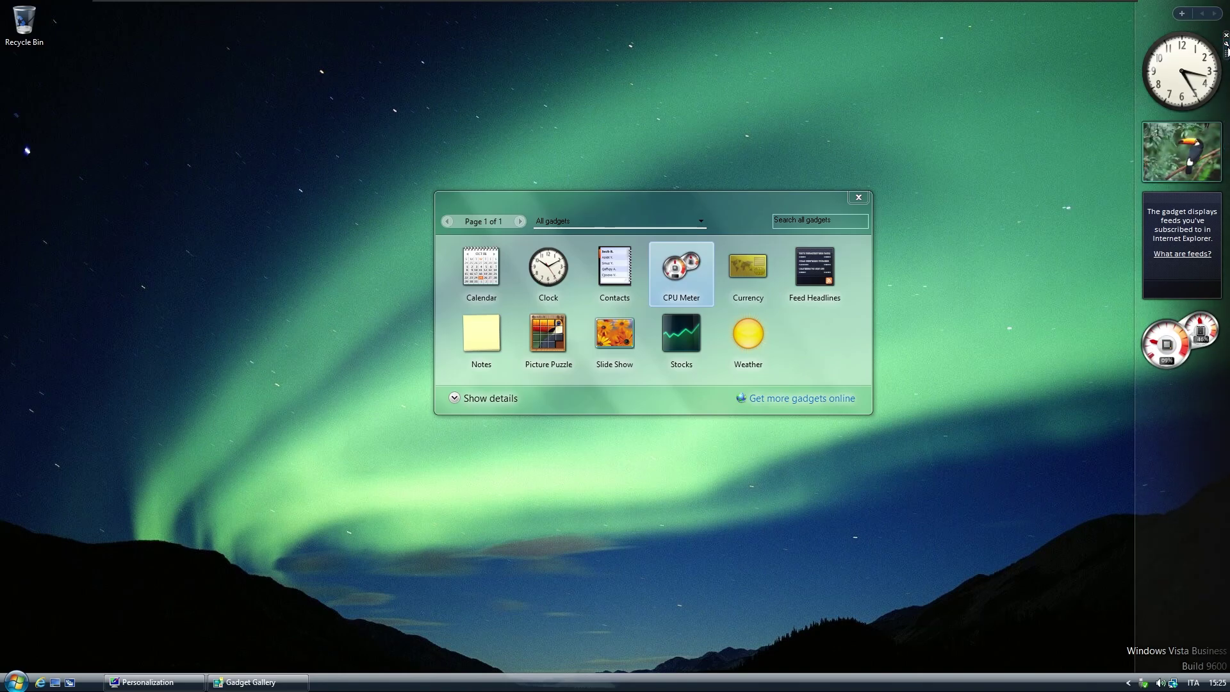
Step: Change the sidebar clock to the blue neon face and close the Gadget Gallery
{"action": "left_click", "coordinate": [1226, 46]}
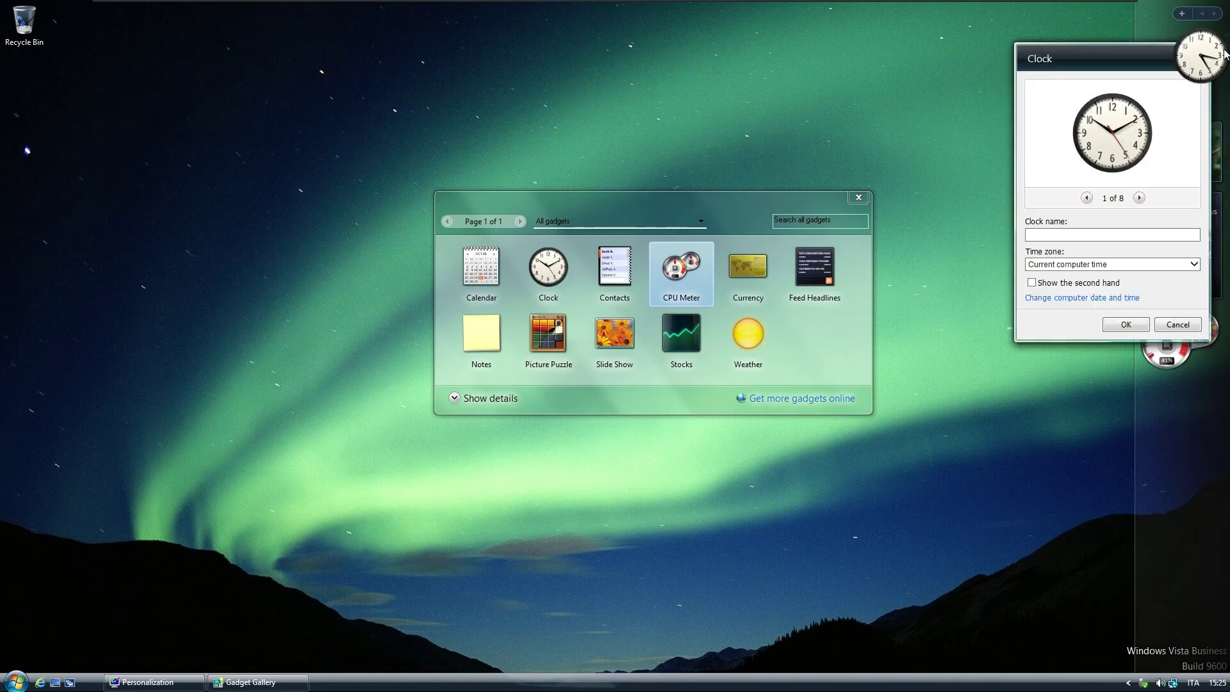
{"action": "left_click", "coordinate": [1140, 199]}
{"action": "left_click", "coordinate": [1139, 199]}
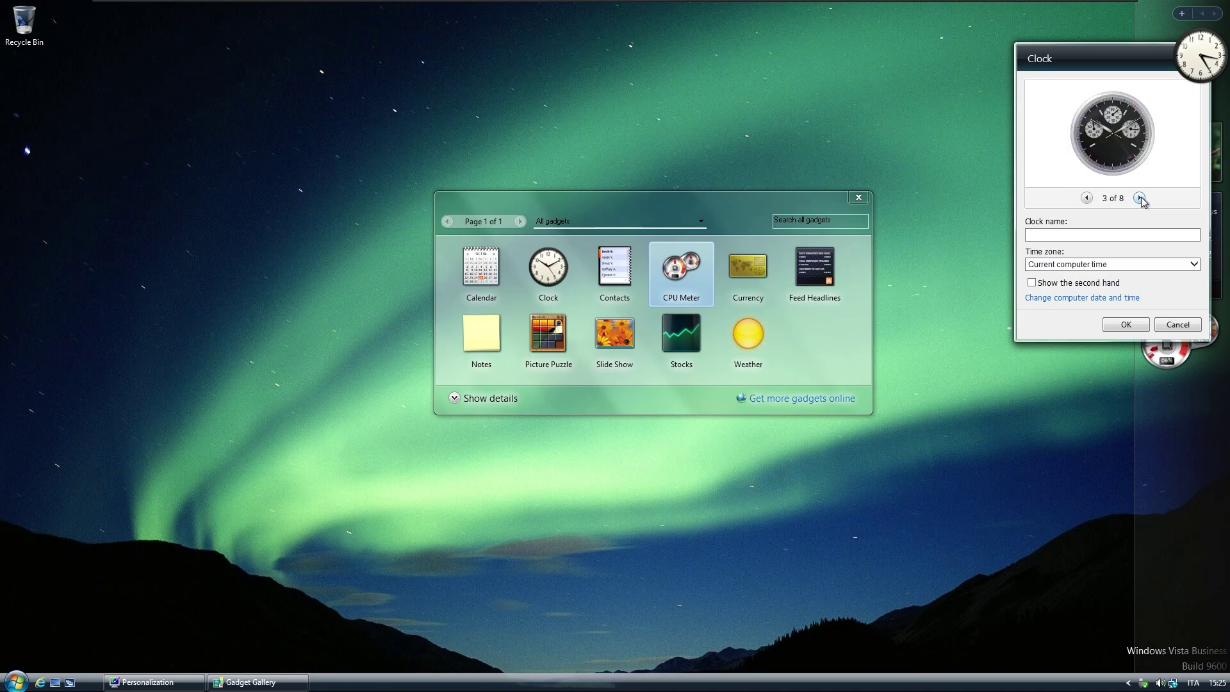
{"action": "left_click", "coordinate": [1141, 199]}
{"action": "left_click", "coordinate": [1127, 324]}
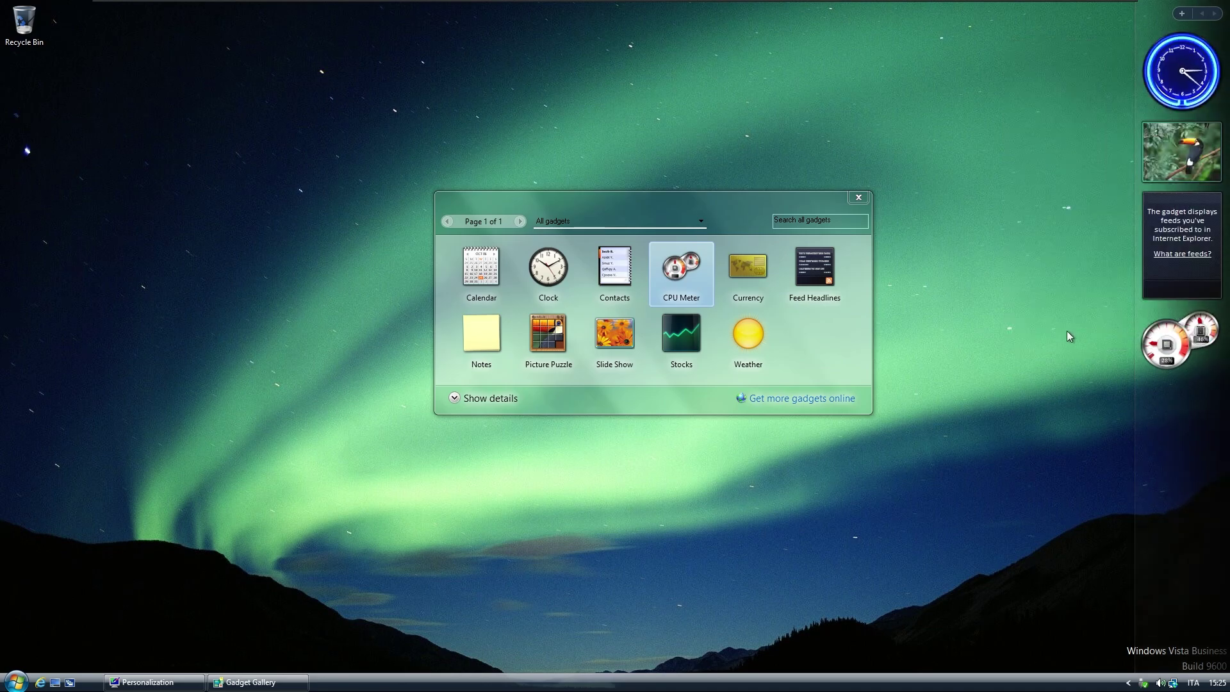
{"action": "left_click", "coordinate": [845, 366]}
{"action": "key", "text": "alt+F4"}
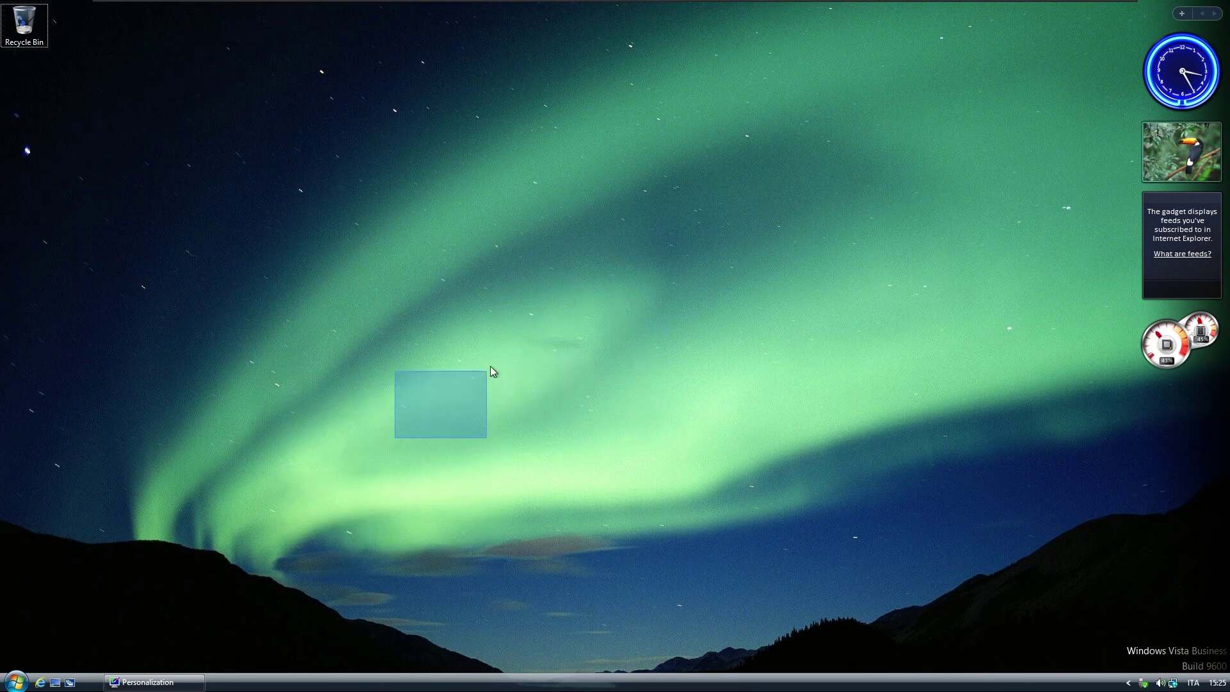
Step: Run "winver" to view the Windows version information and move the About Windows dialog slightly
{"action": "key", "text": "super+r"}
{"action": "type", "text": "winver"}
{"action": "key", "text": "Return"}
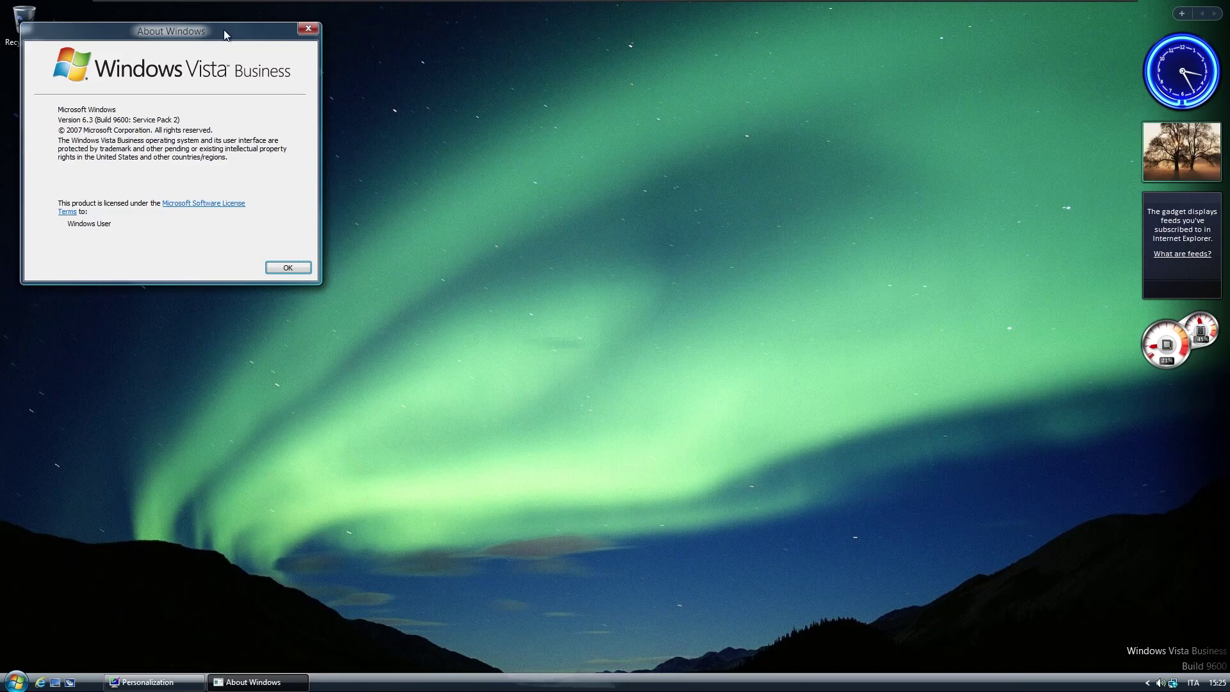
{"action": "mouse_move", "coordinate": [224, 35]}
{"action": "left_mouse_down"}
{"action": "mouse_move", "coordinate": [637, 192]}
{"action": "mouse_move", "coordinate": [593, 138]}
{"action": "mouse_move", "coordinate": [245, 40]}
{"action": "left_mouse_up"}
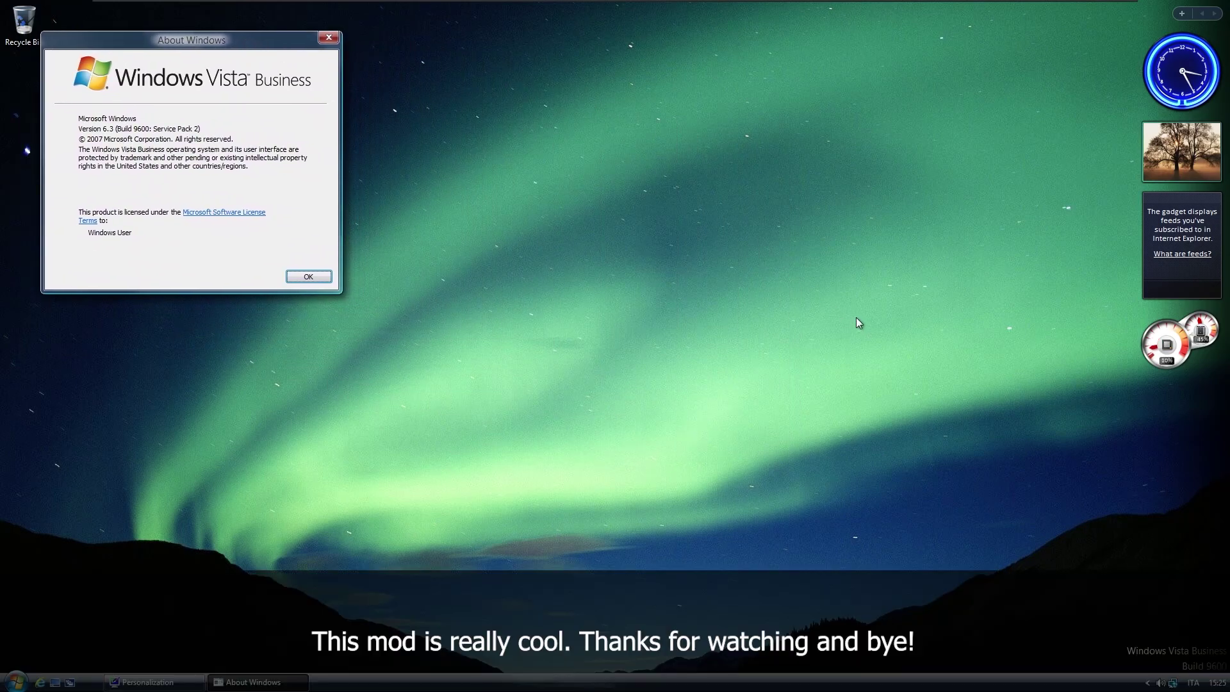